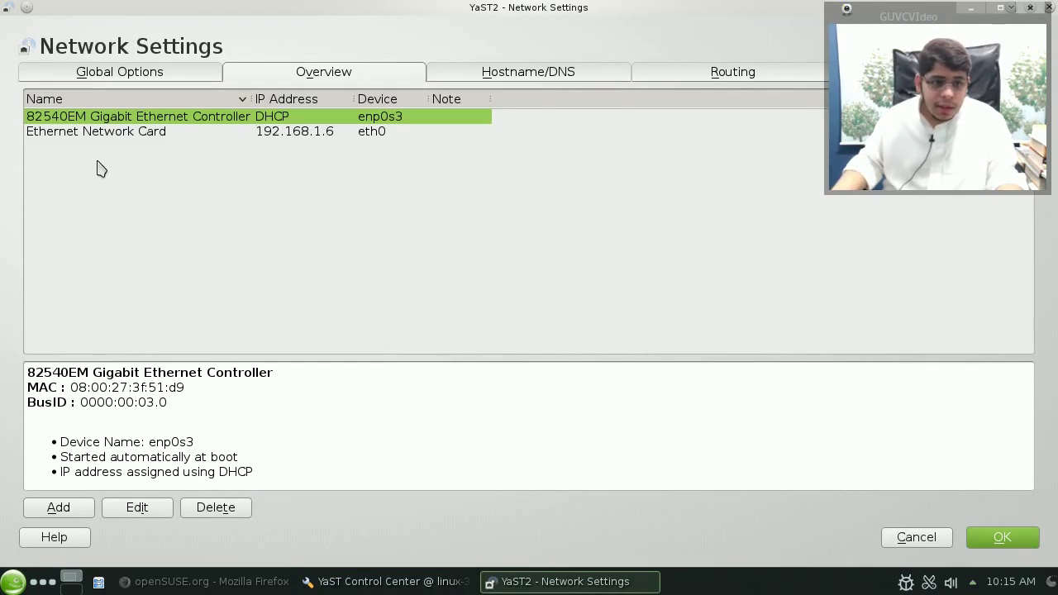
Try a statically assigned IP address of 5649684 for the 82540EM Gigabit Ethernet Controller and return it to dynamic DHCP addressing
left_click(99, 134)
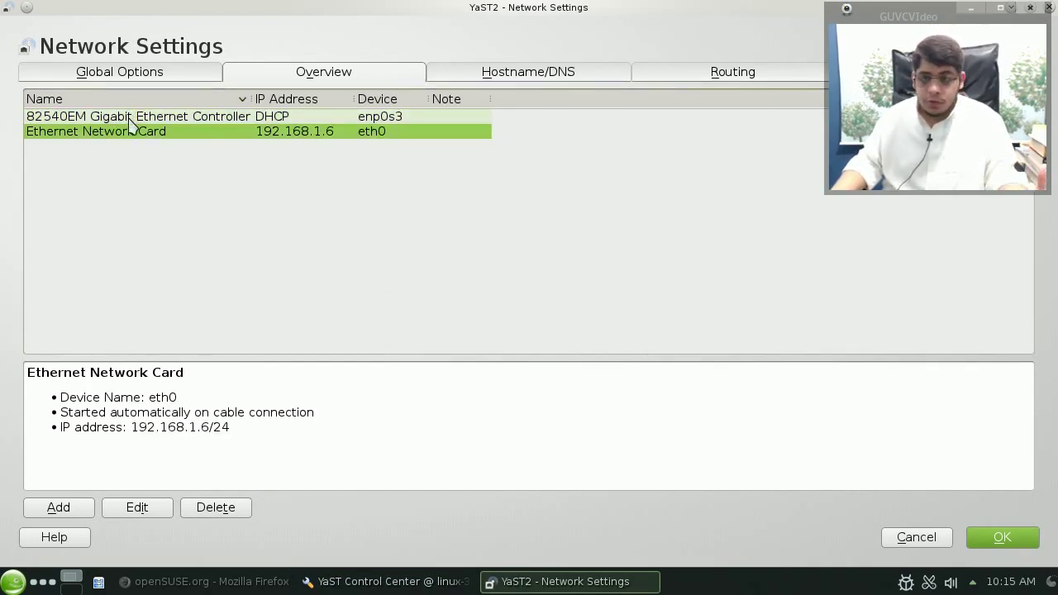
left_click(128, 120)
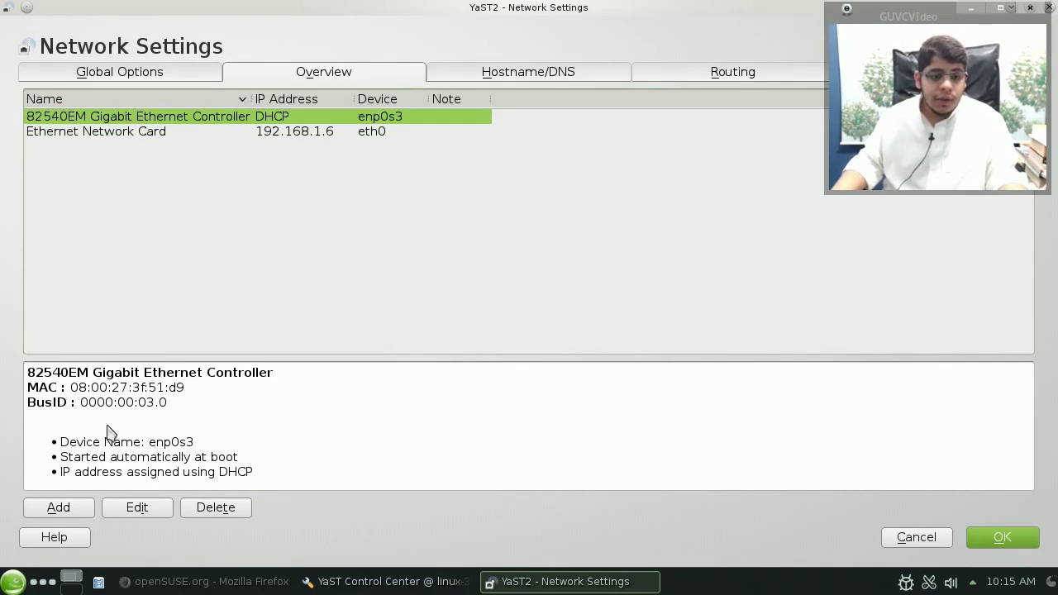
left_click(137, 506)
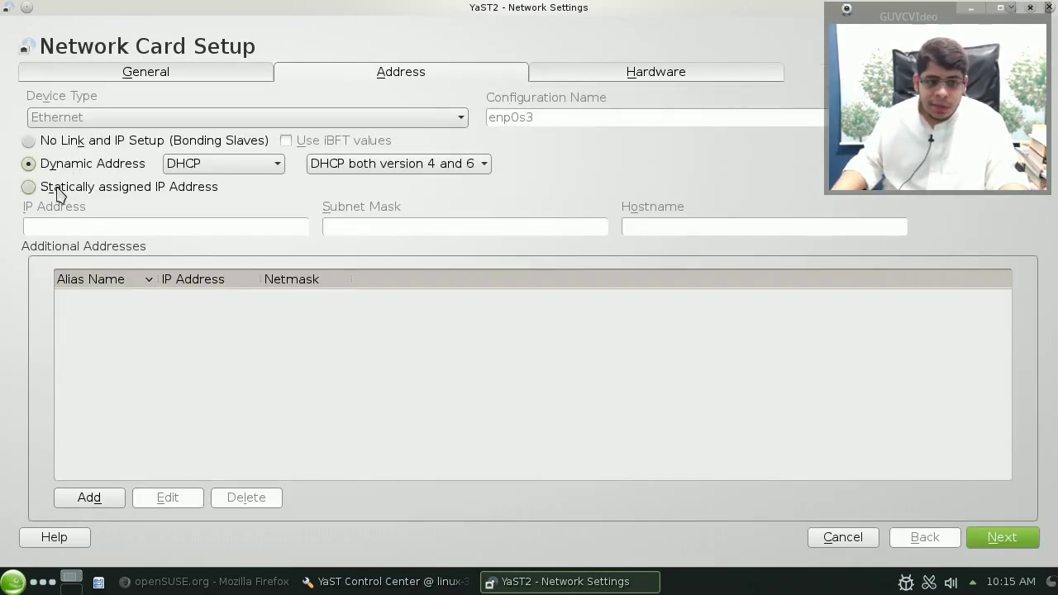
left_click(58, 189)
left_click(73, 219)
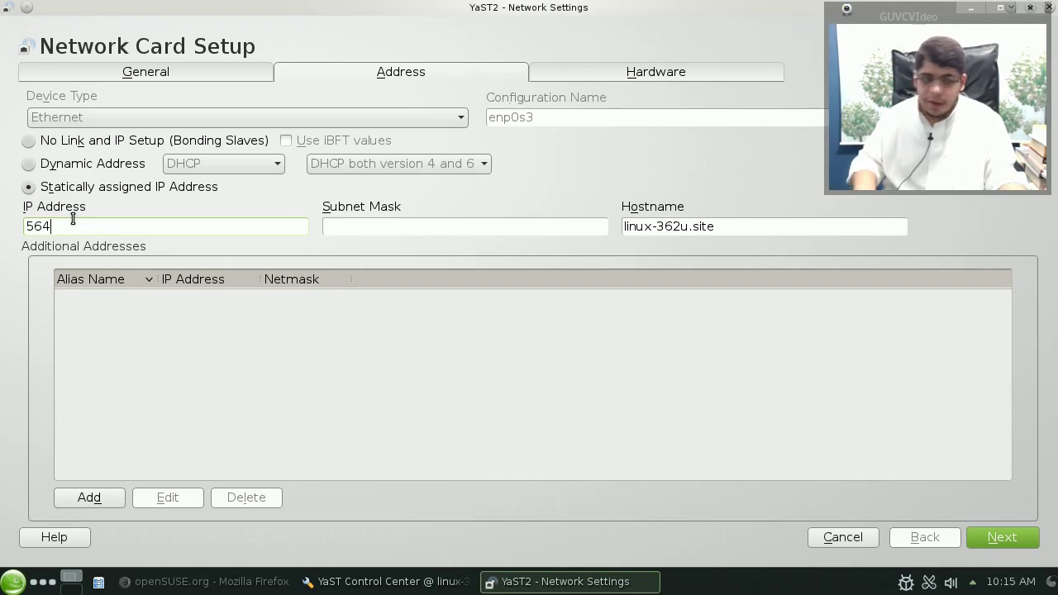
left_click(66, 165)
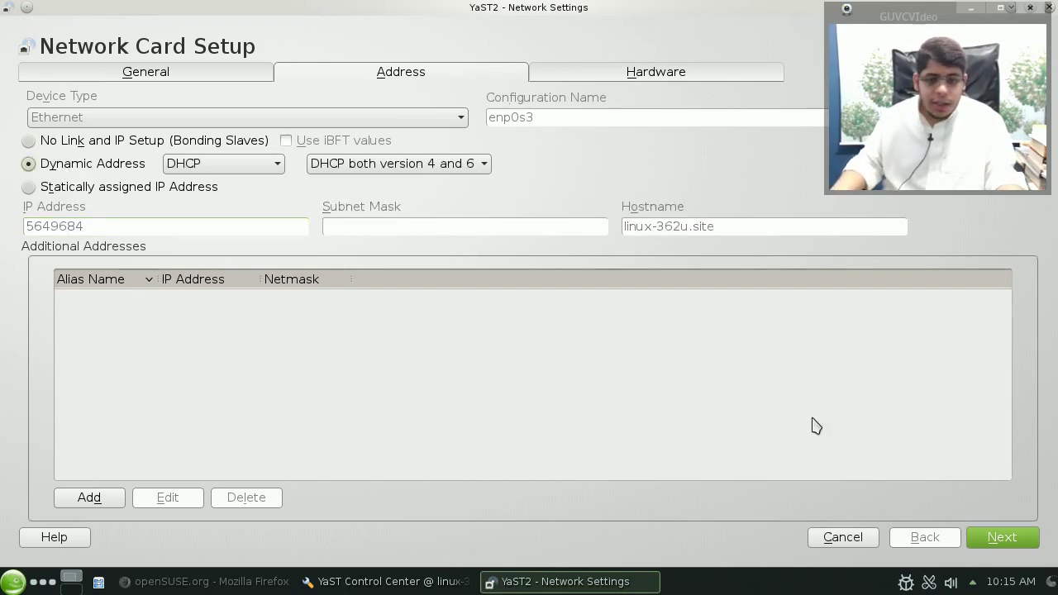
left_click(1003, 541)
Try switching the eth0 Ethernet Network Card from a static IP address to dynamic DHCP addressing
left_click(180, 132)
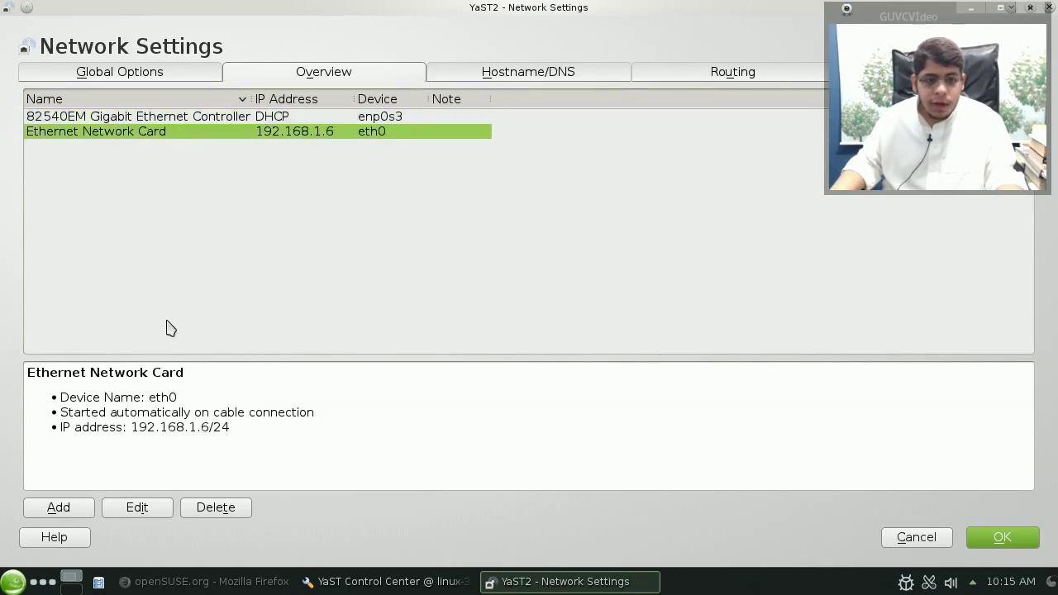
left_click(147, 512)
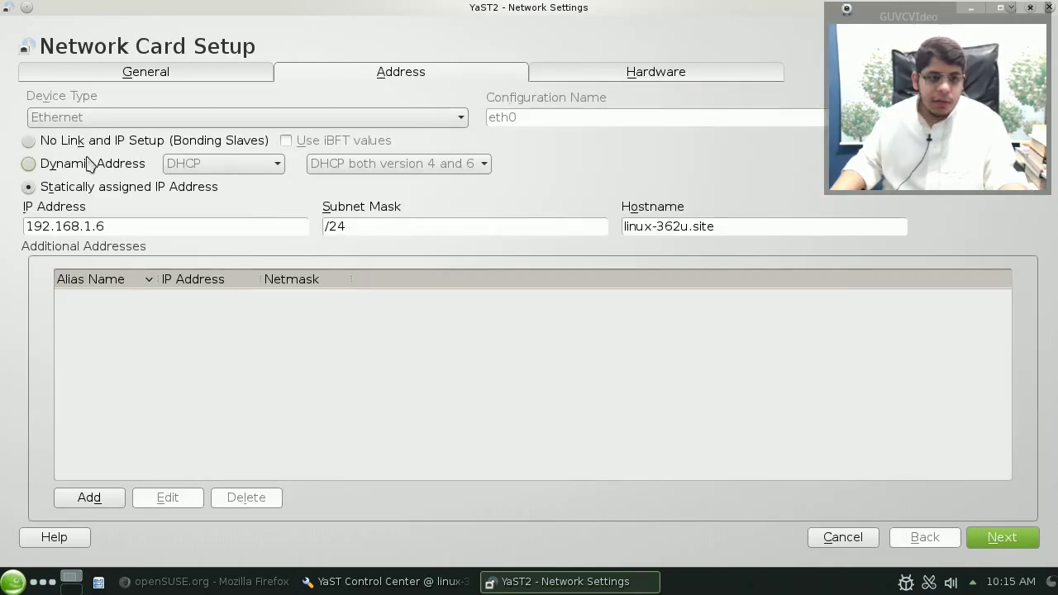
left_click(90, 163)
left_click(1001, 544)
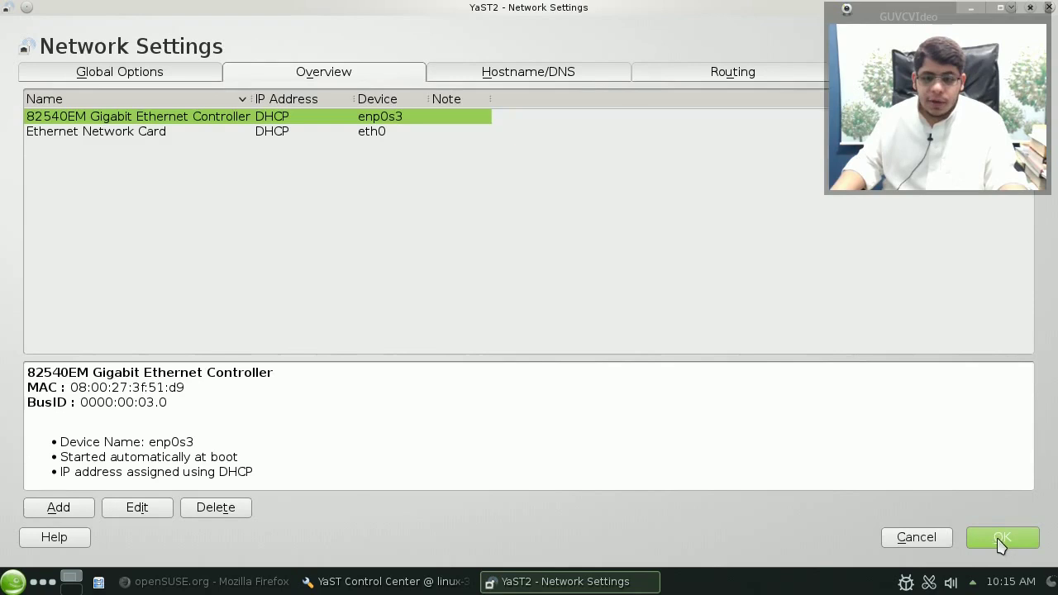
Abort the network settings, discarding all changes, and close the YaST Control Center
left_click(918, 545)
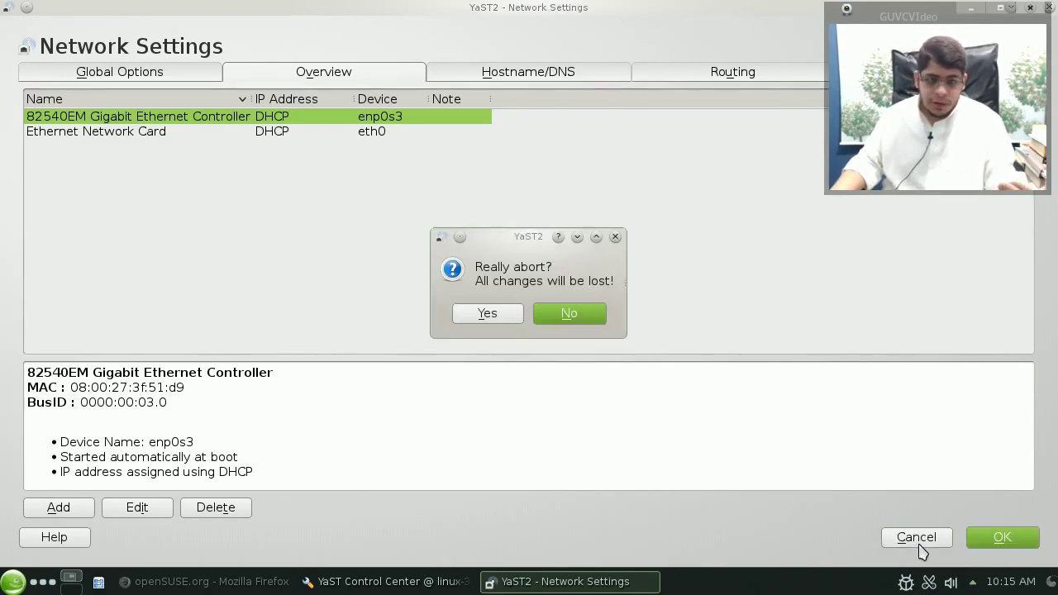
left_click(494, 319)
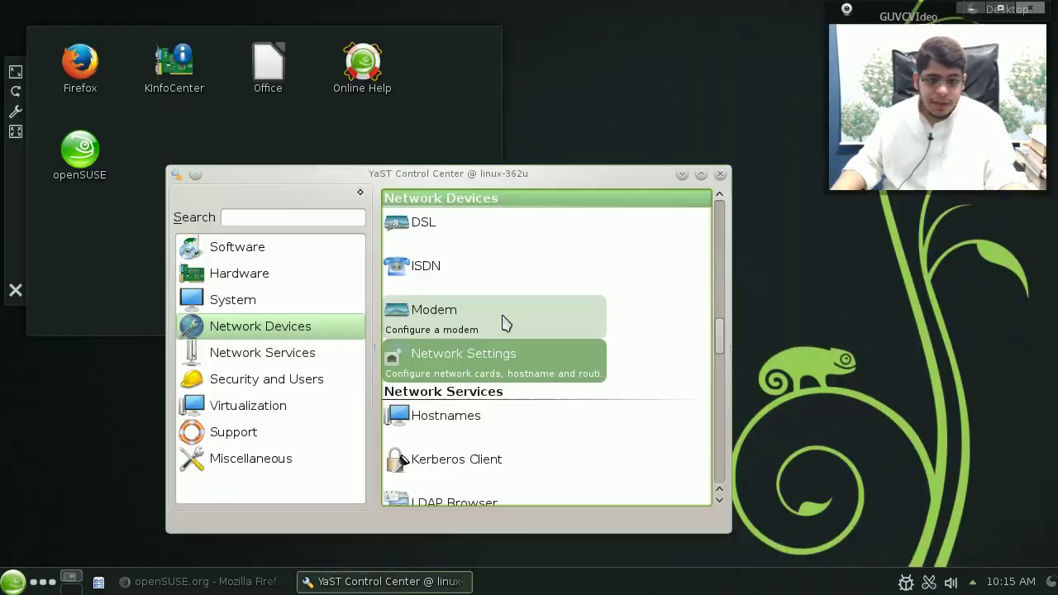
left_click(720, 174)
Switch to Firefox and open the Get it download page from the openSUSE home page
left_click(252, 581)
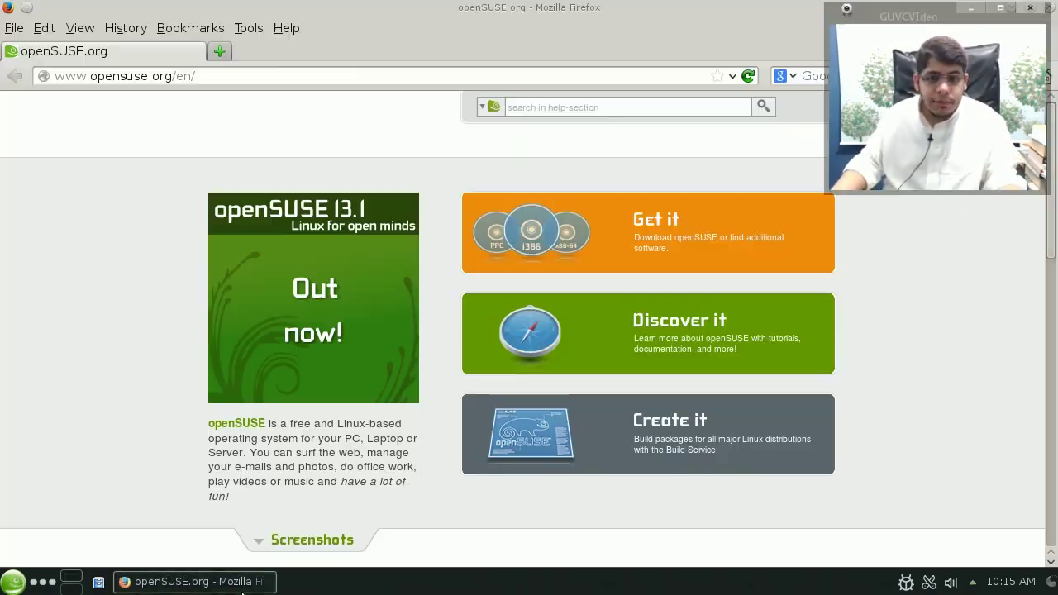
scroll(899, 433, "down", 10)
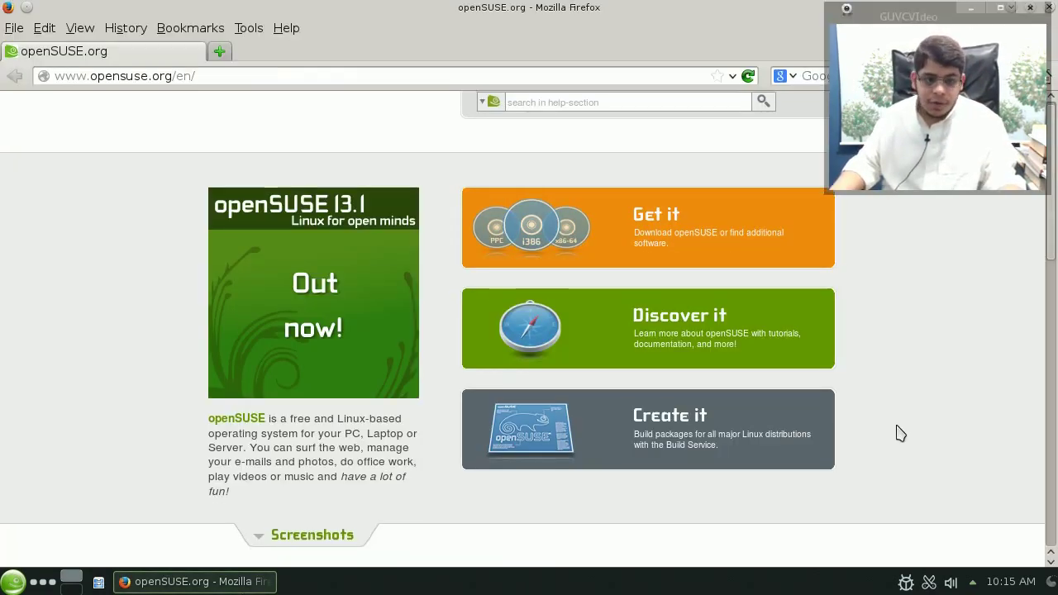
scroll(899, 433, "up", 10)
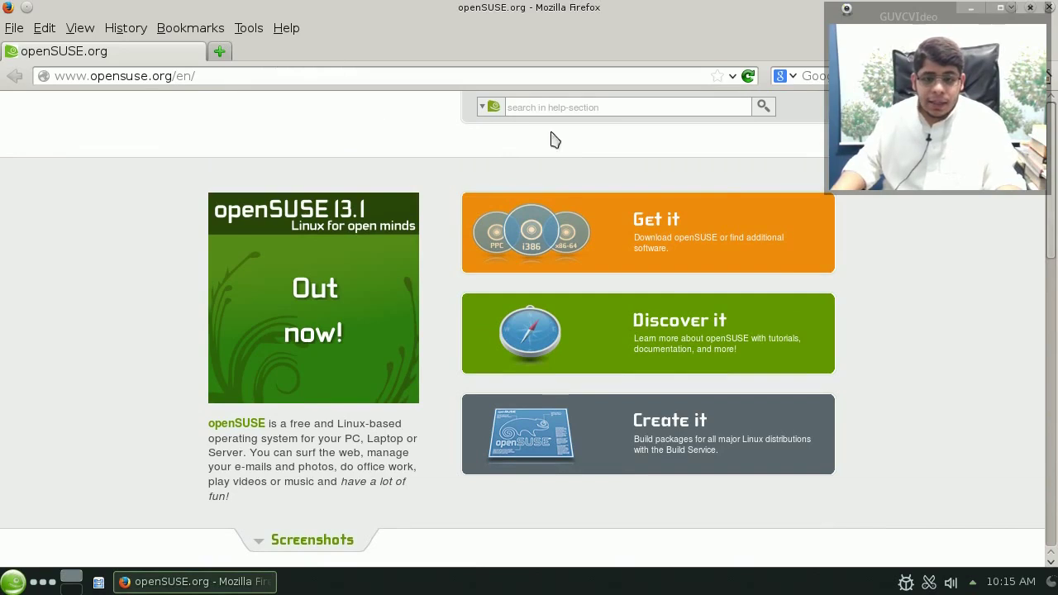
left_click(738, 229)
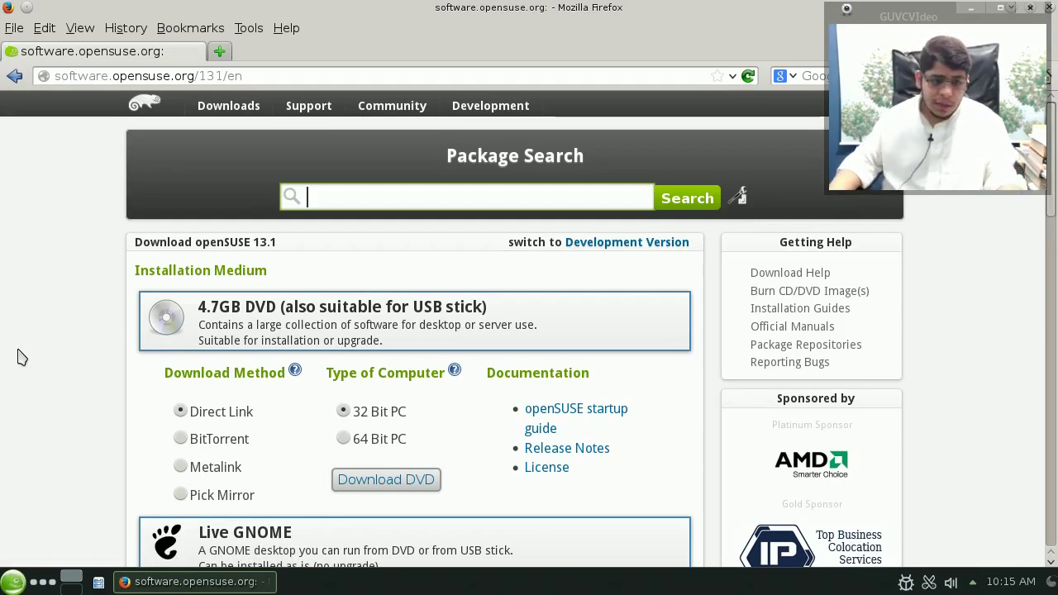
Try the Metalink and Pick Mirror download methods and the 32 Bit and 64 Bit PC types for the 4.7GB DVD
left_click(197, 467)
left_click(195, 500)
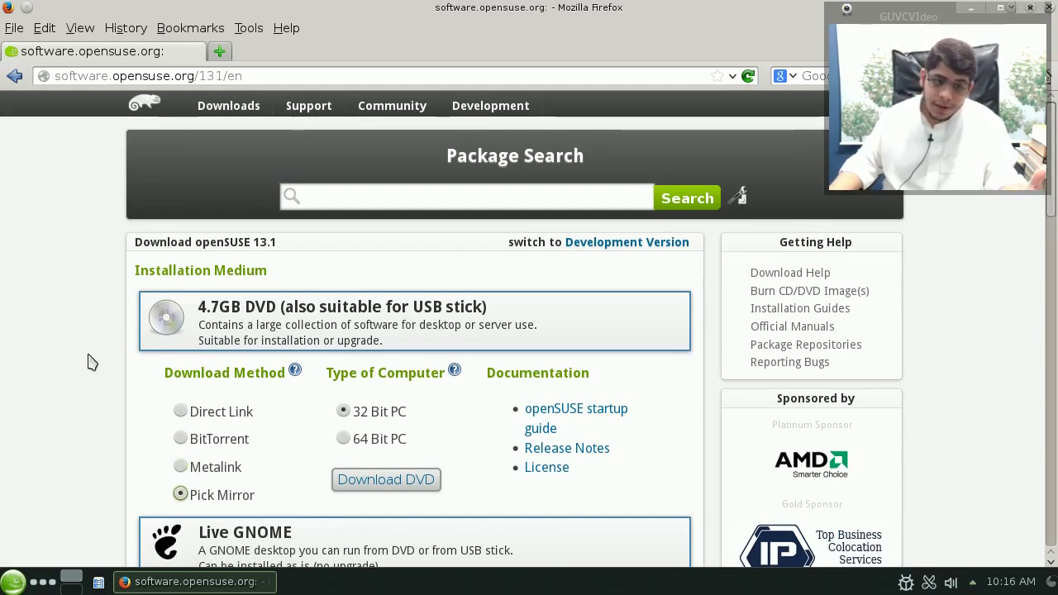
scroll(92, 362, "down", 2)
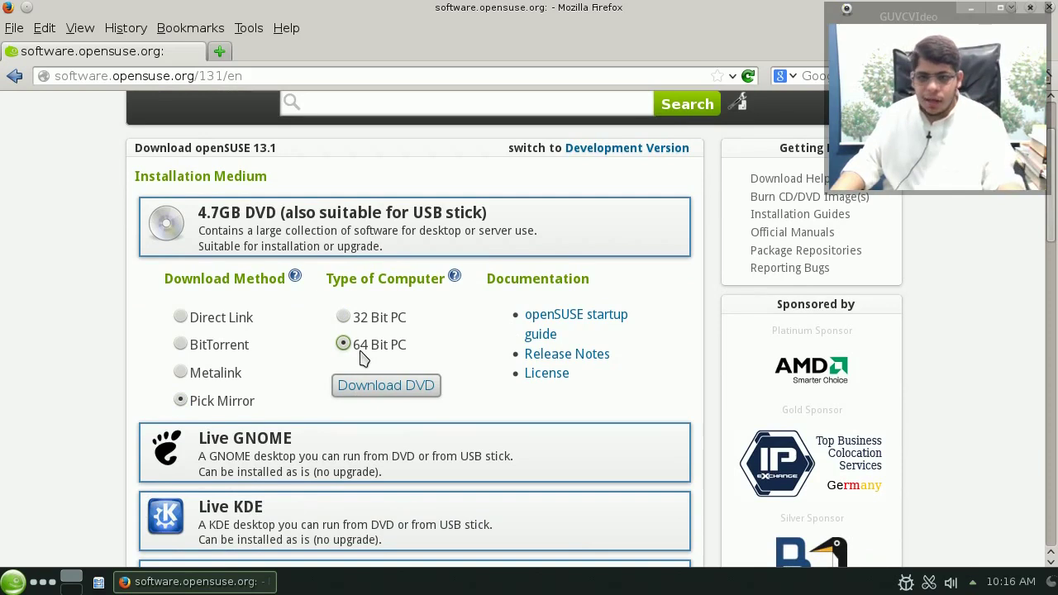
left_click(379, 323)
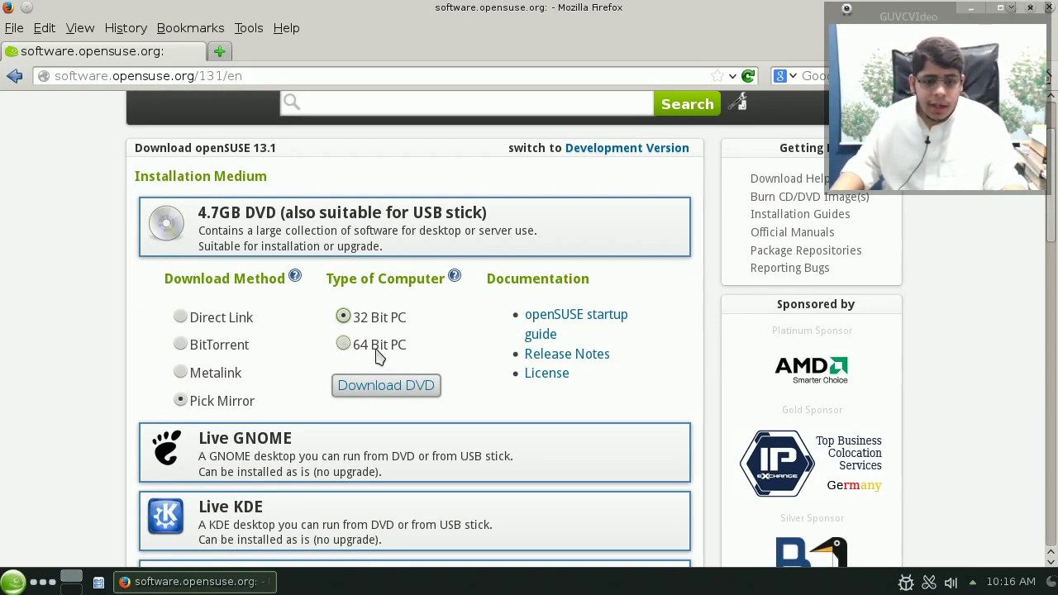
left_click(379, 347)
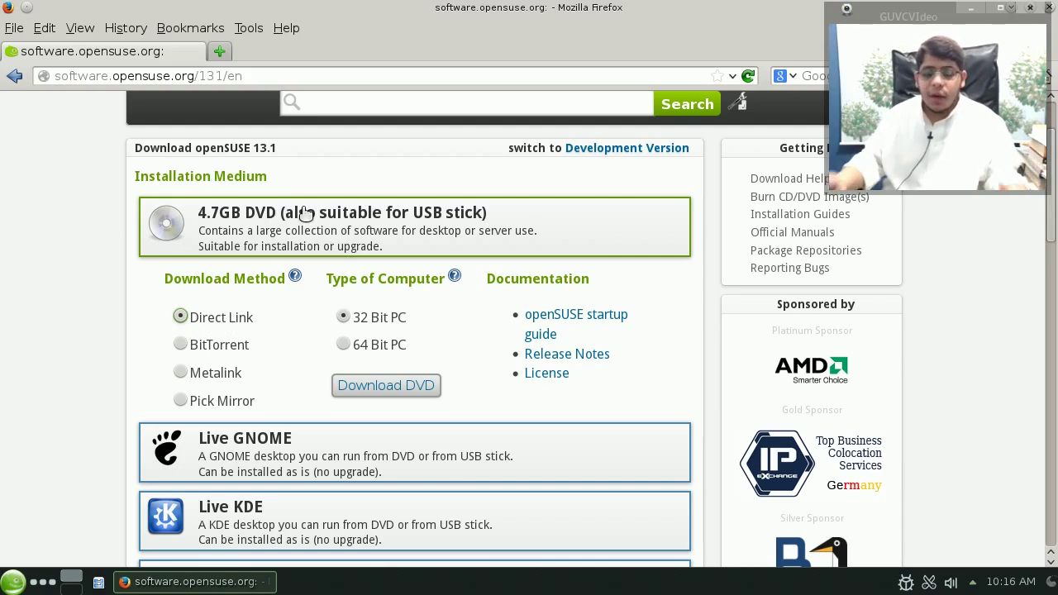
Expand the Live GNOME and Live KDE sections to view their download options
scroll(306, 213, "down", 5)
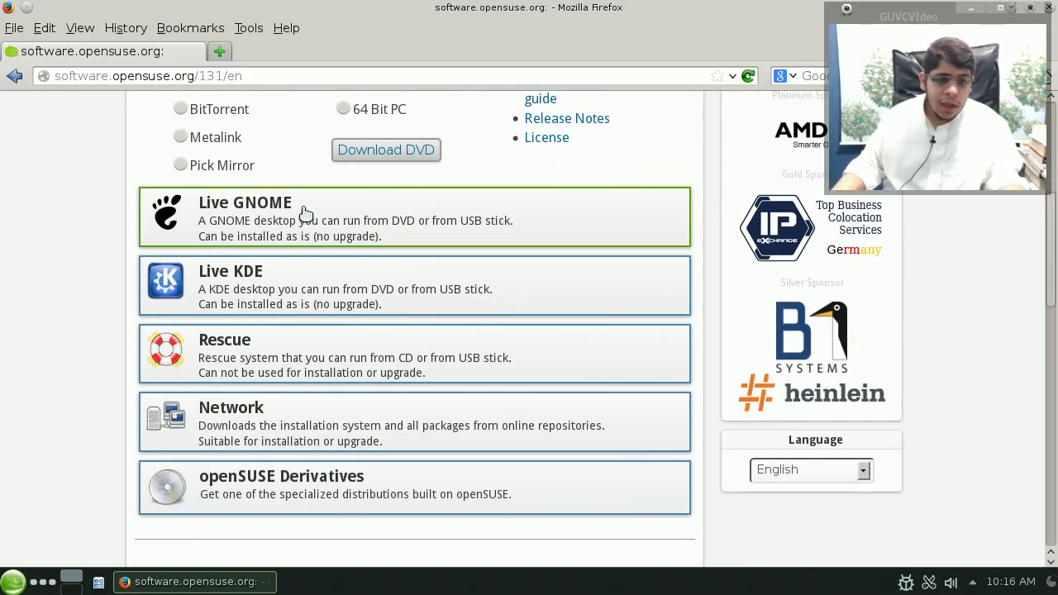
left_click(306, 213)
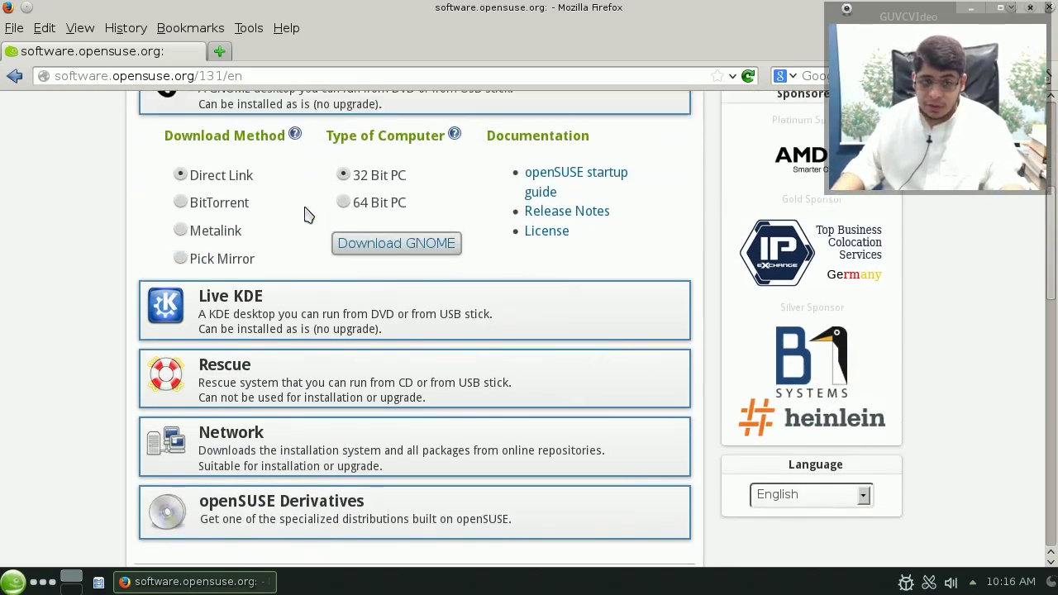
scroll(309, 386, "up", 2)
left_click(307, 386)
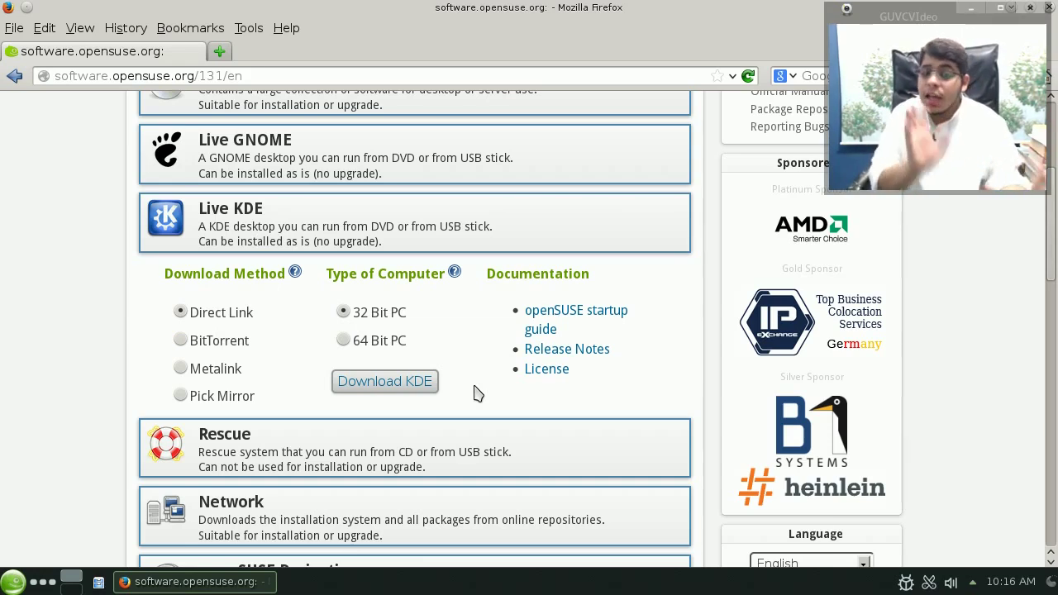
Restore the Firefox window to a smaller size, reposition it on the desktop and close it
left_click_drag(513, 10, 430, 128)
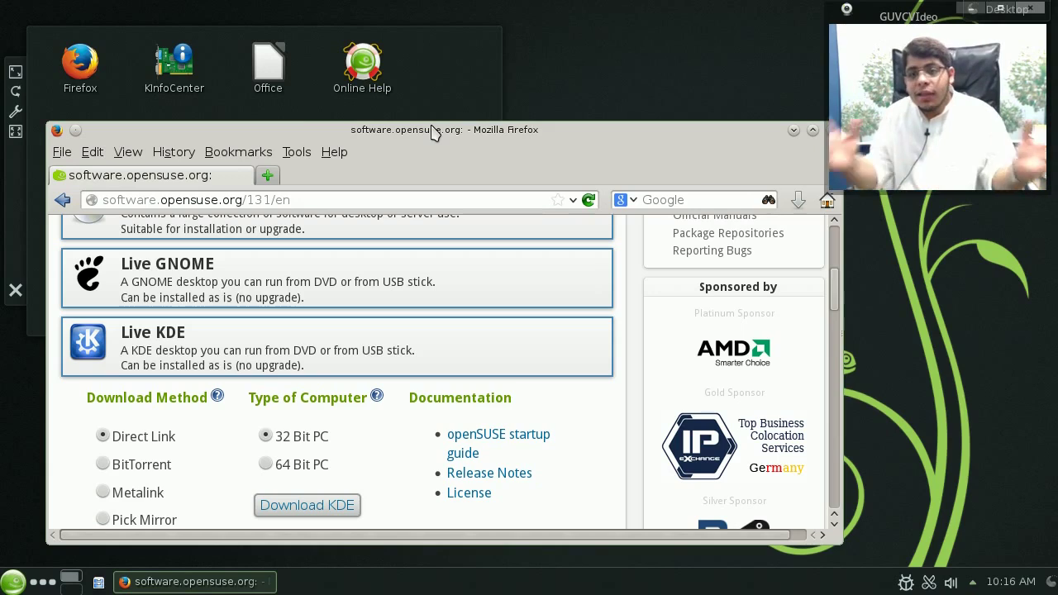
left_click_drag(430, 127, 400, 136)
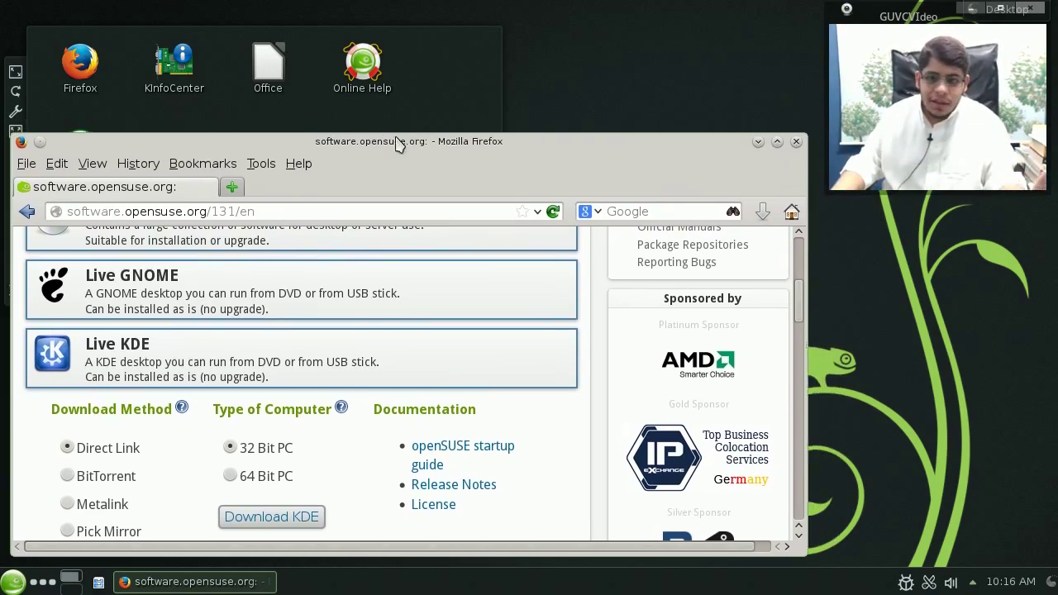
left_click(799, 145)
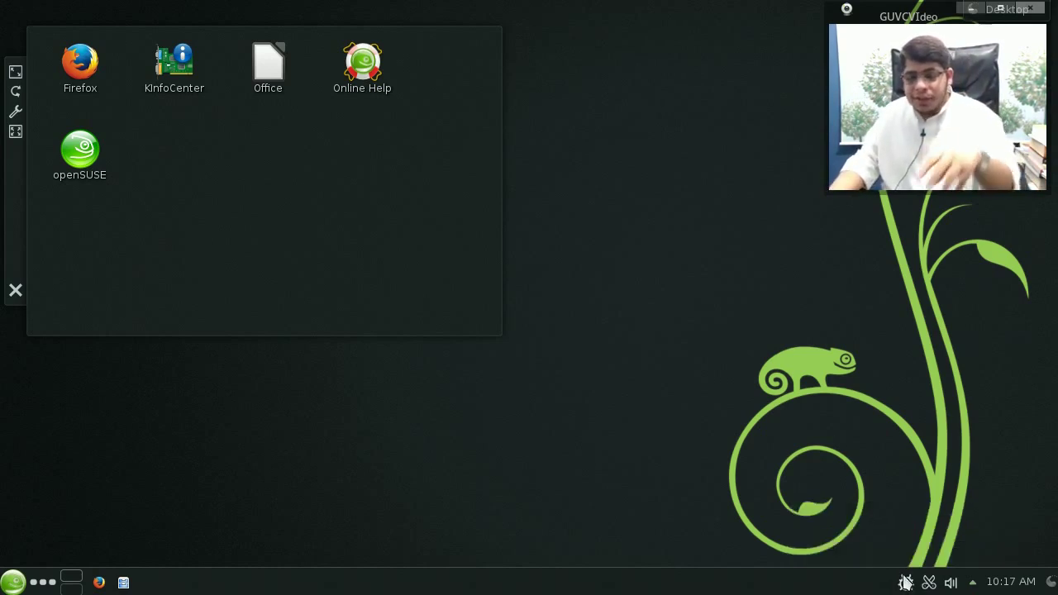
Open the software update applet and check for new updates
mouse_move(905, 583)
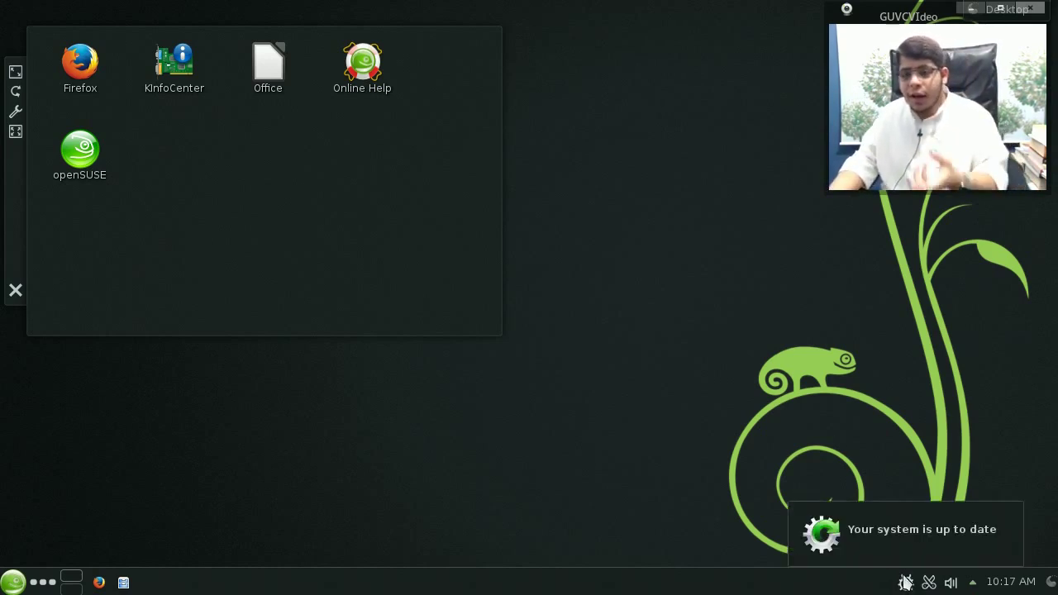
left_click(906, 583)
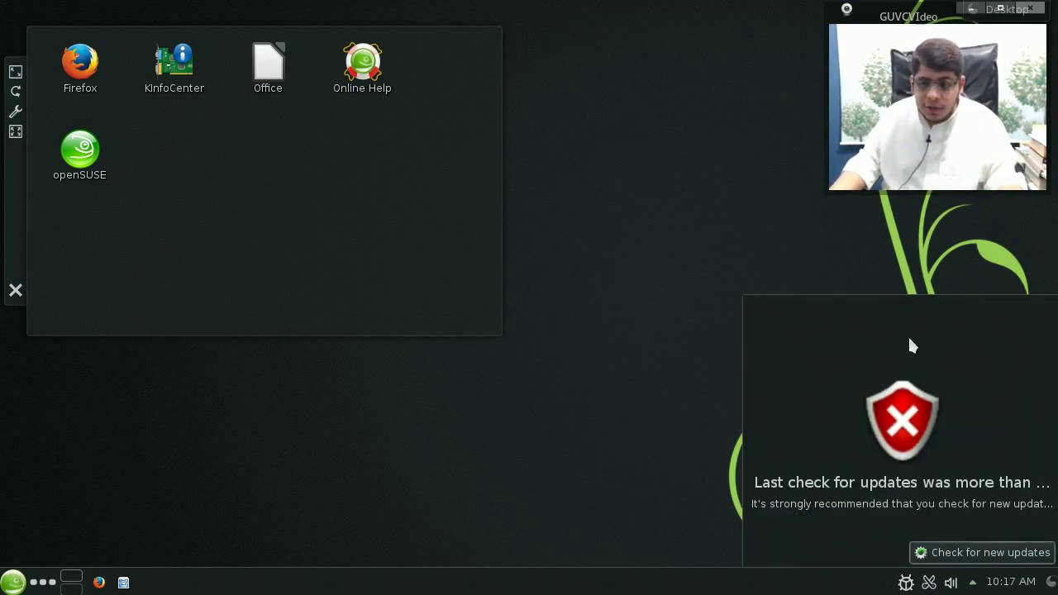
left_click(946, 551)
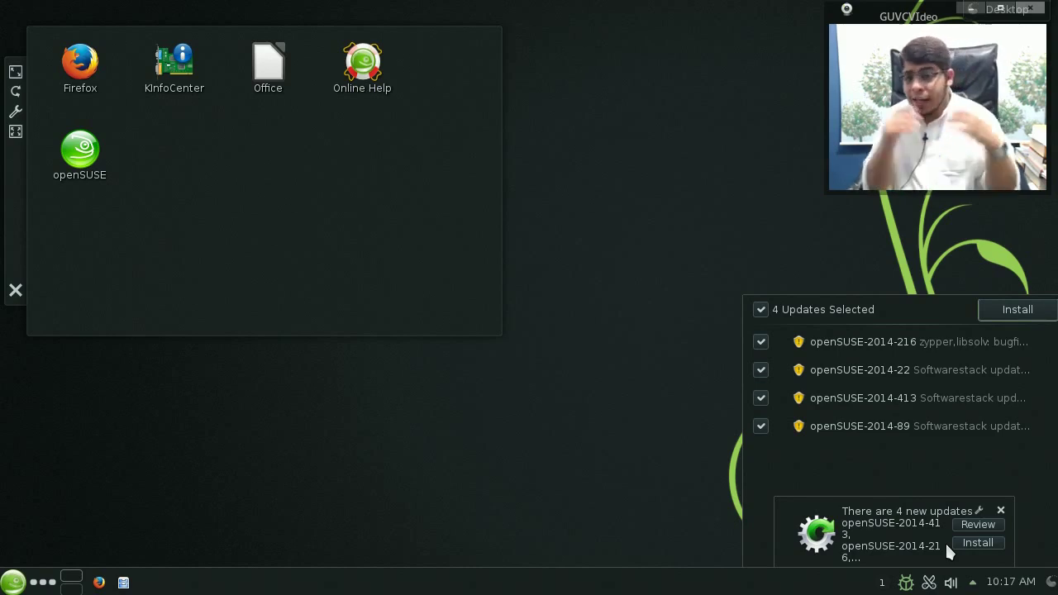
Dismiss the available updates list, reopen it for review and close it without installing anything
left_click(631, 404)
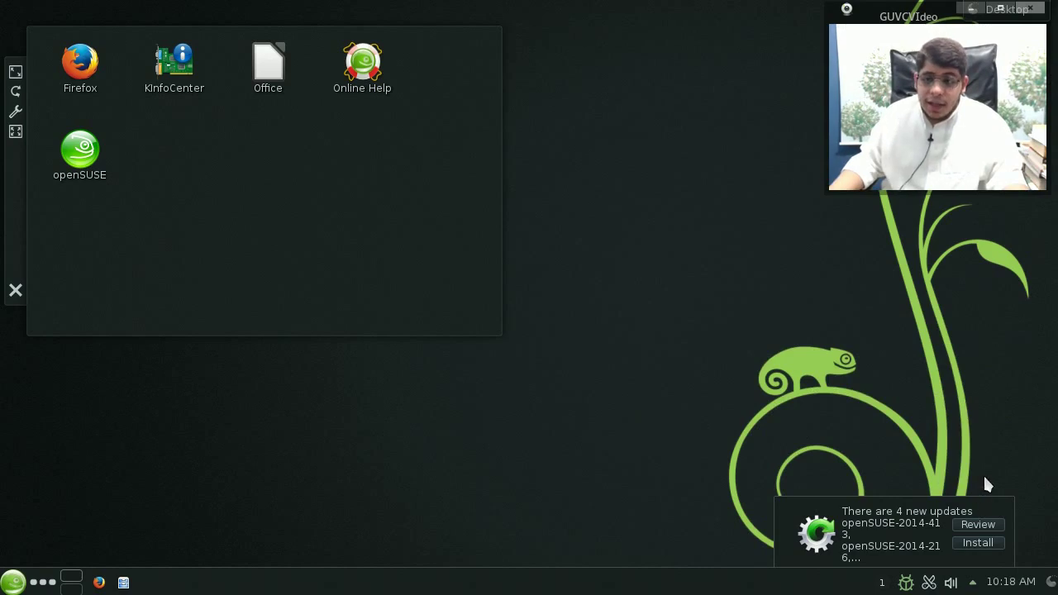
left_click(906, 582)
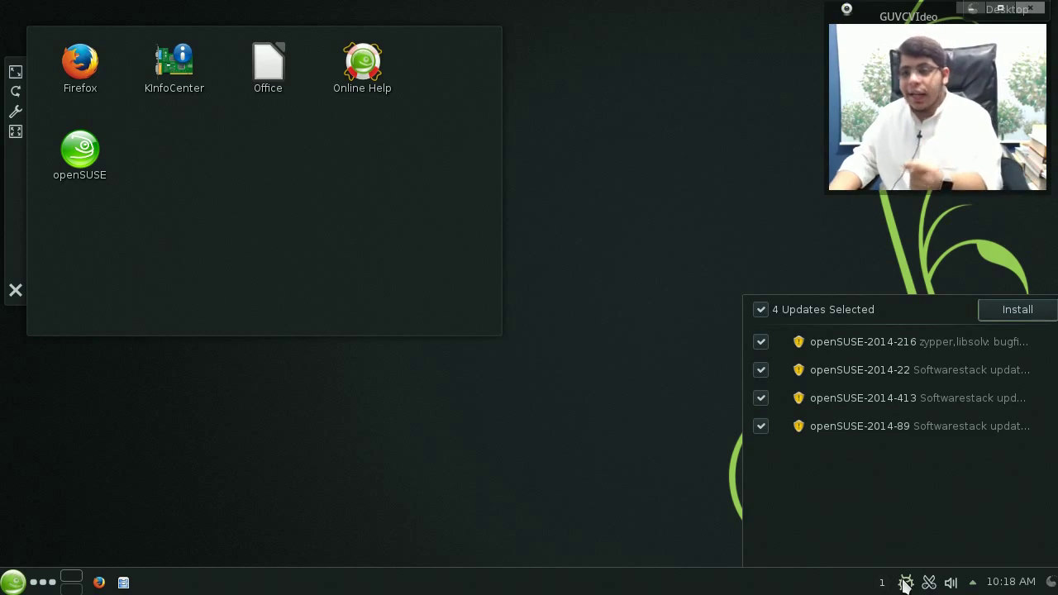
left_click(586, 451)
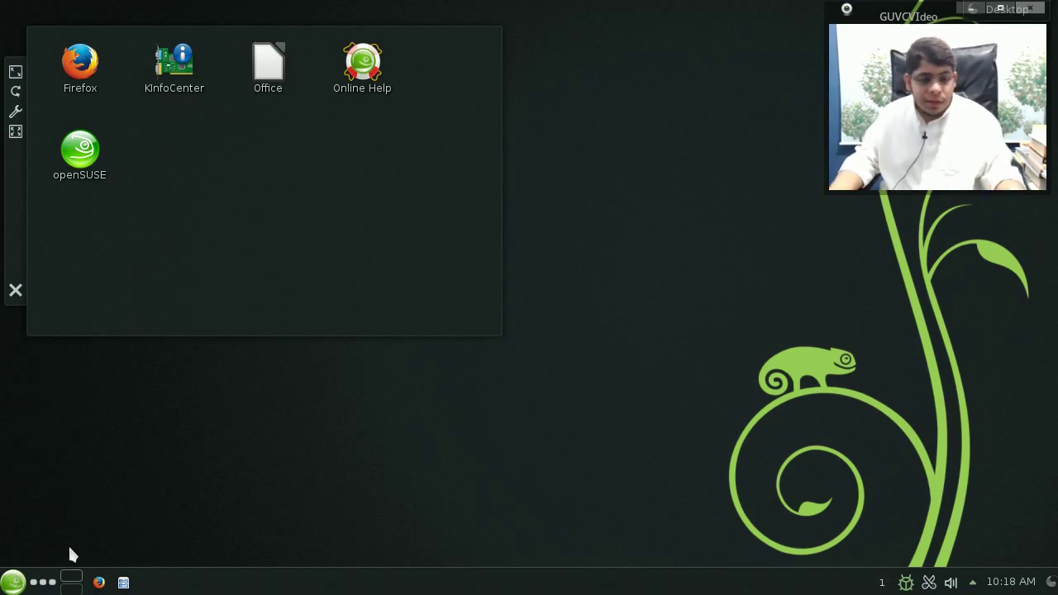
Search the application launcher for "yast", open the YaST Control Center and maximize its window
left_click(13, 582)
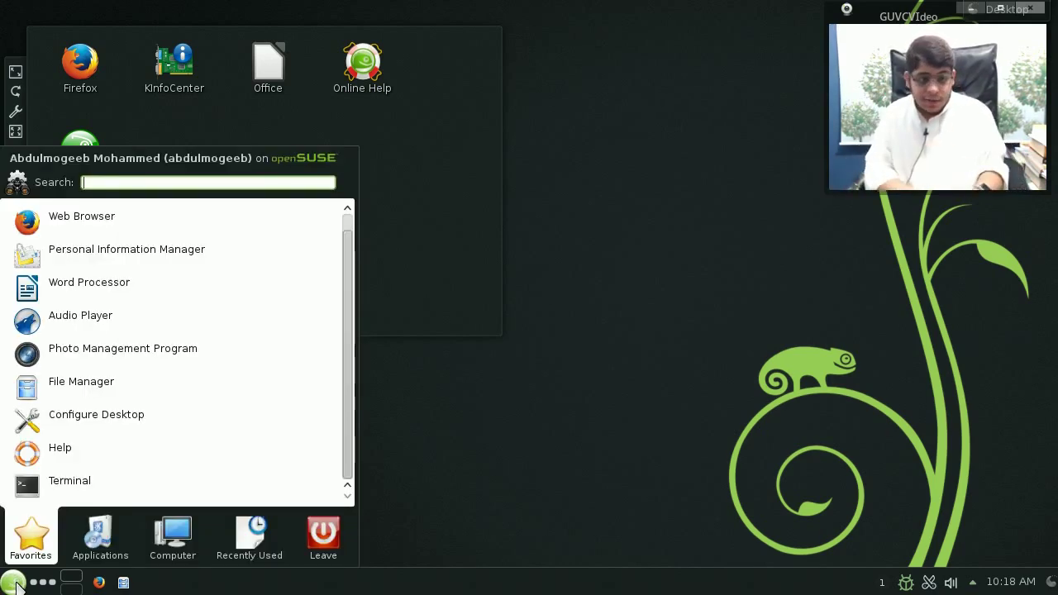
type("yast")
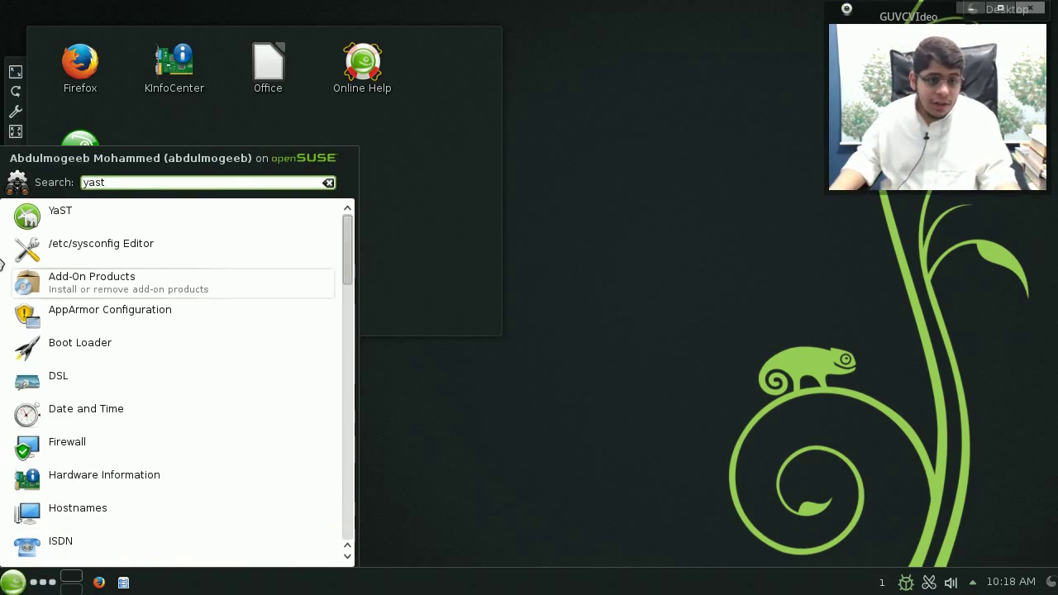
left_click_drag(55, 215, 621, 362)
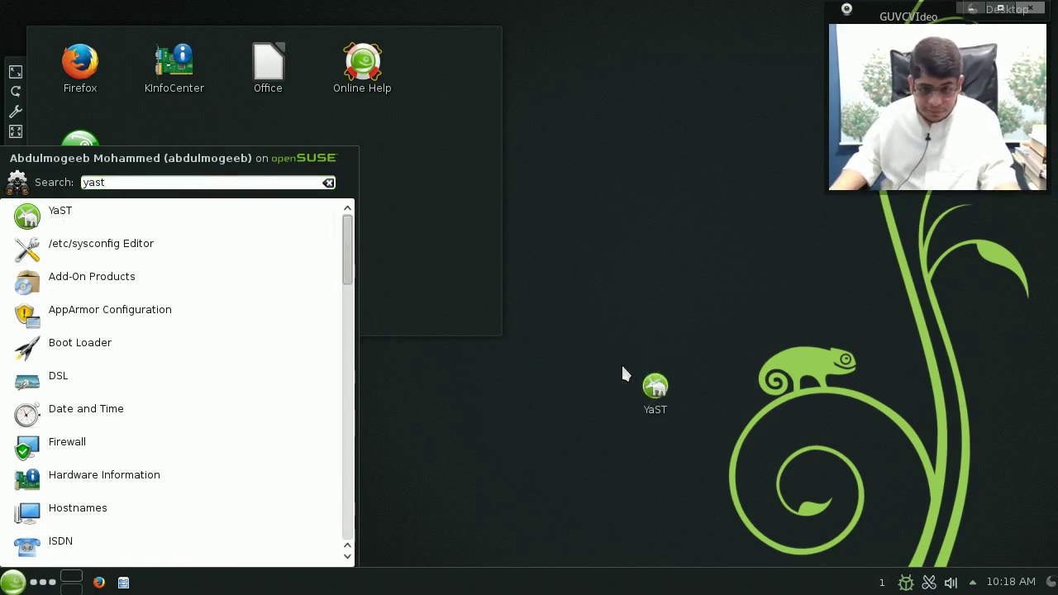
mouse_move(648, 401)
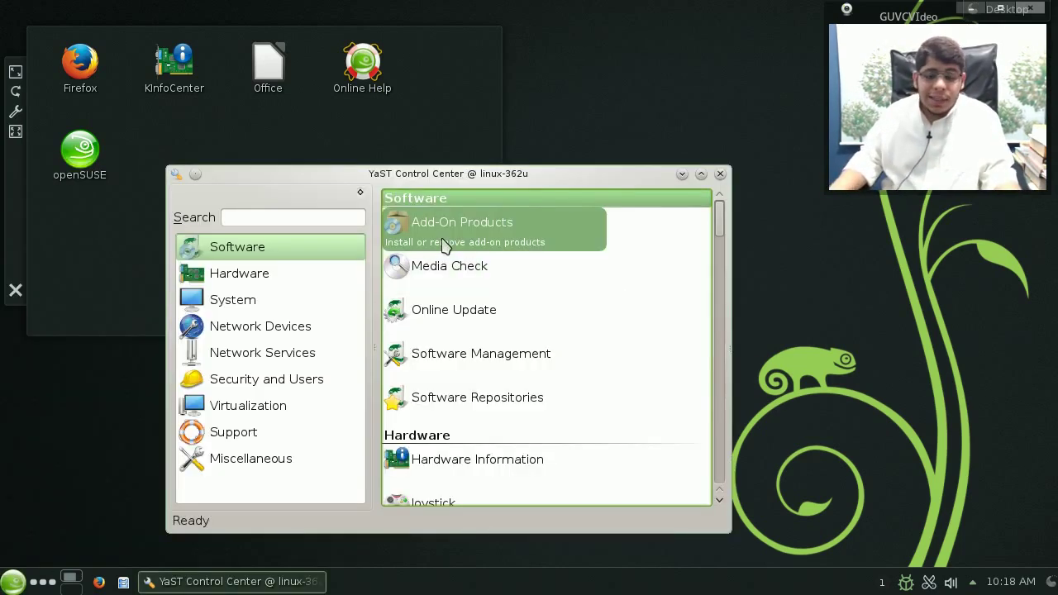
left_click(701, 173)
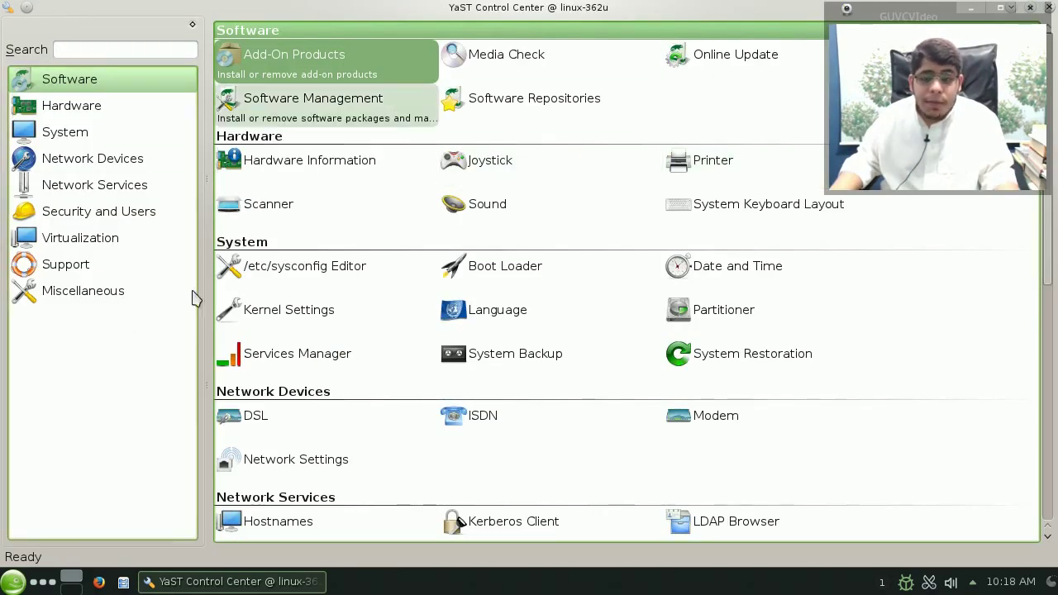
Shrink the GUVCVideo webcam window, reposition it lower on the desktop, and back out of the System Restoration module
left_click_drag(825, 197, 859, 152)
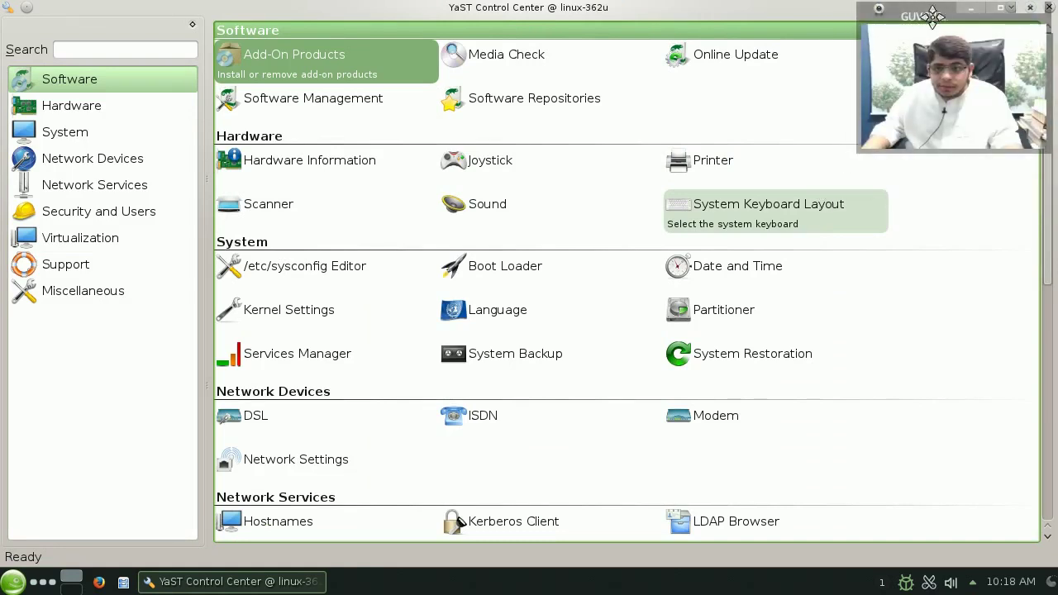
left_click_drag(933, 15, 923, 378)
left_click(833, 357)
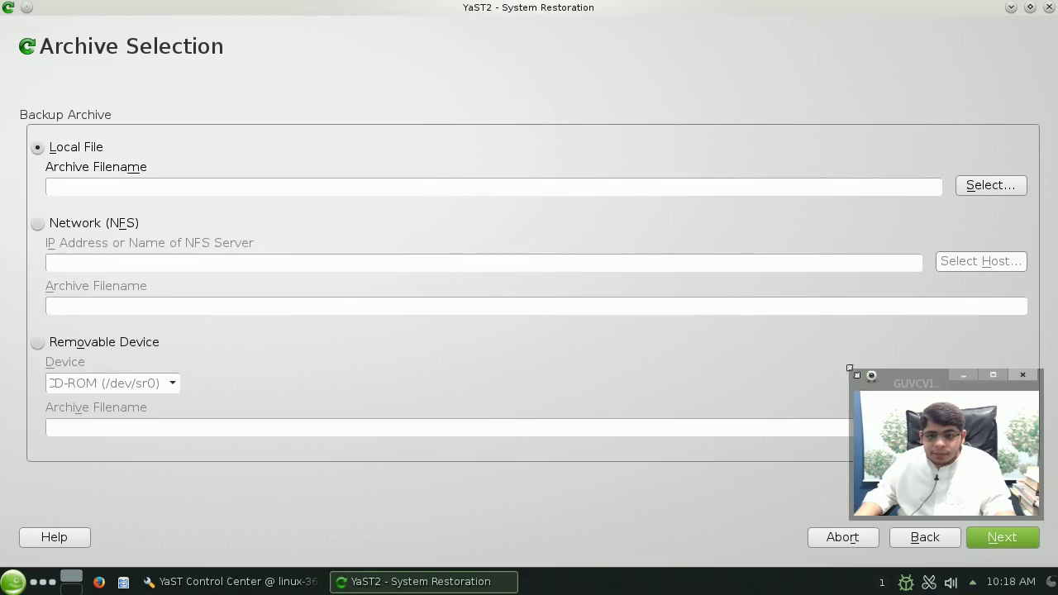
left_click_drag(849, 367, 835, 354)
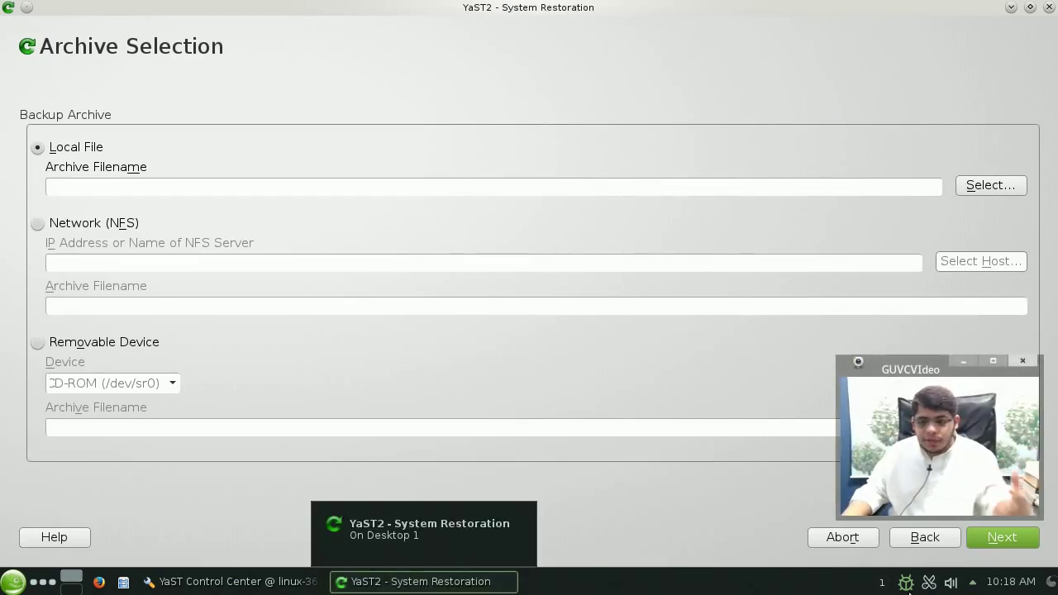
left_click(946, 543)
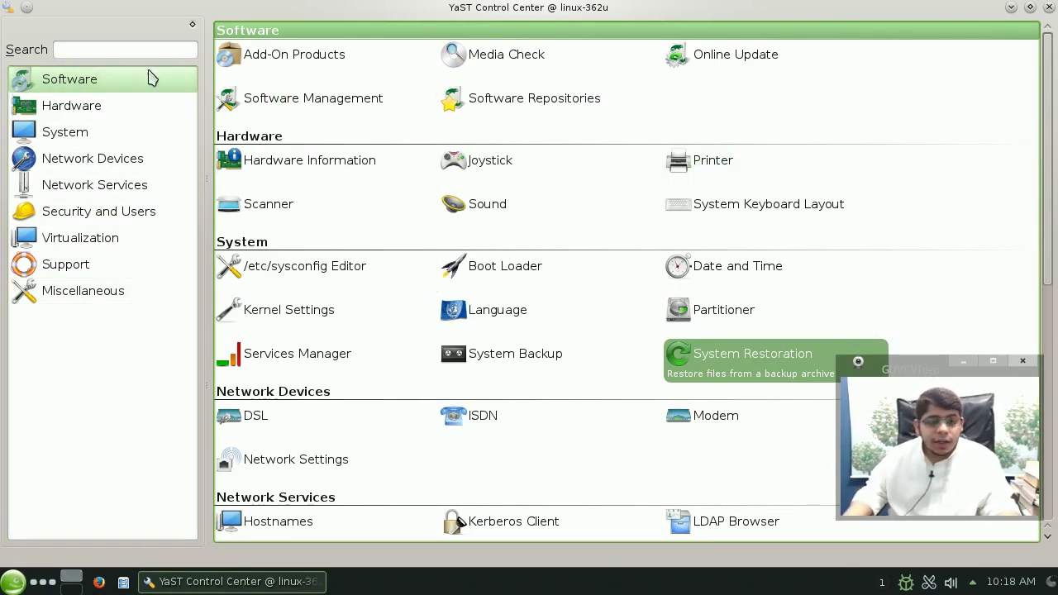
Open the Software Management module and search the packages for "gimp"
left_click(266, 116)
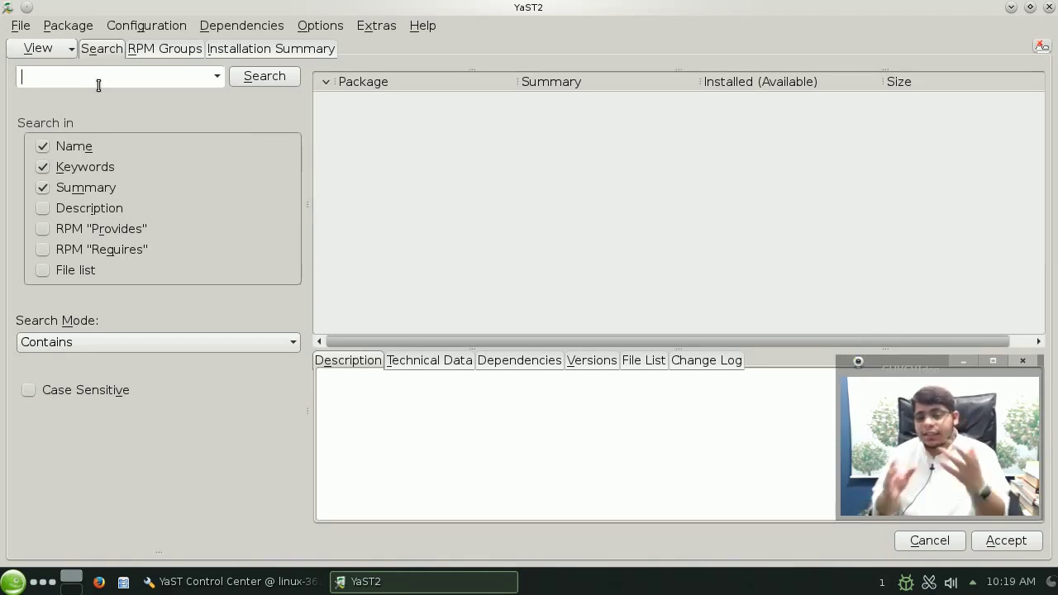
type("gimp")
key("Return")
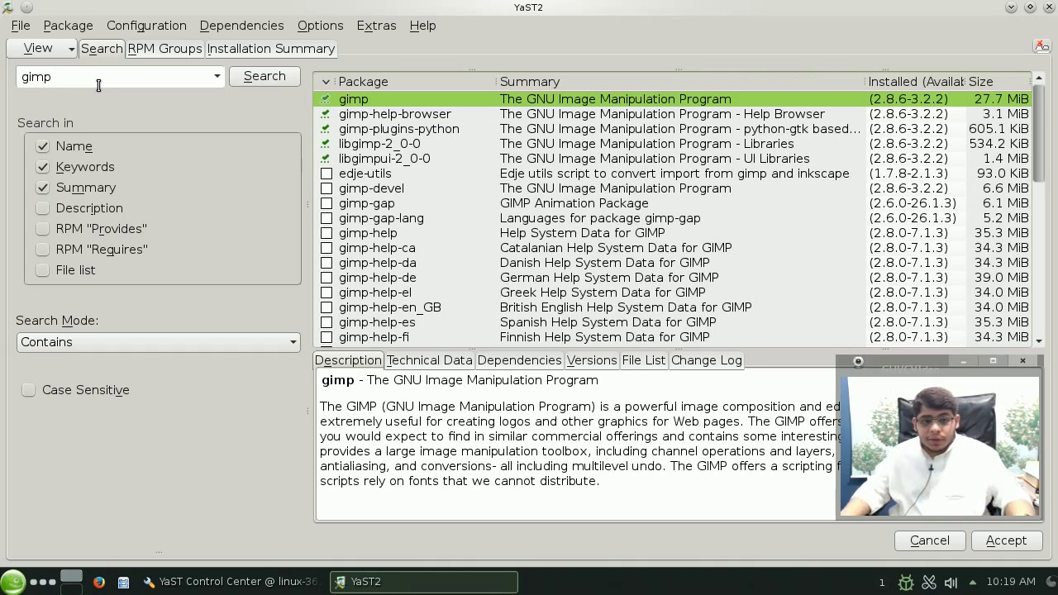
Try marking the gimp and gimp-help-da packages for installation, unmark gimp-help-da and leave Software Management, abandoning all changes
left_click(328, 100)
left_click(327, 100)
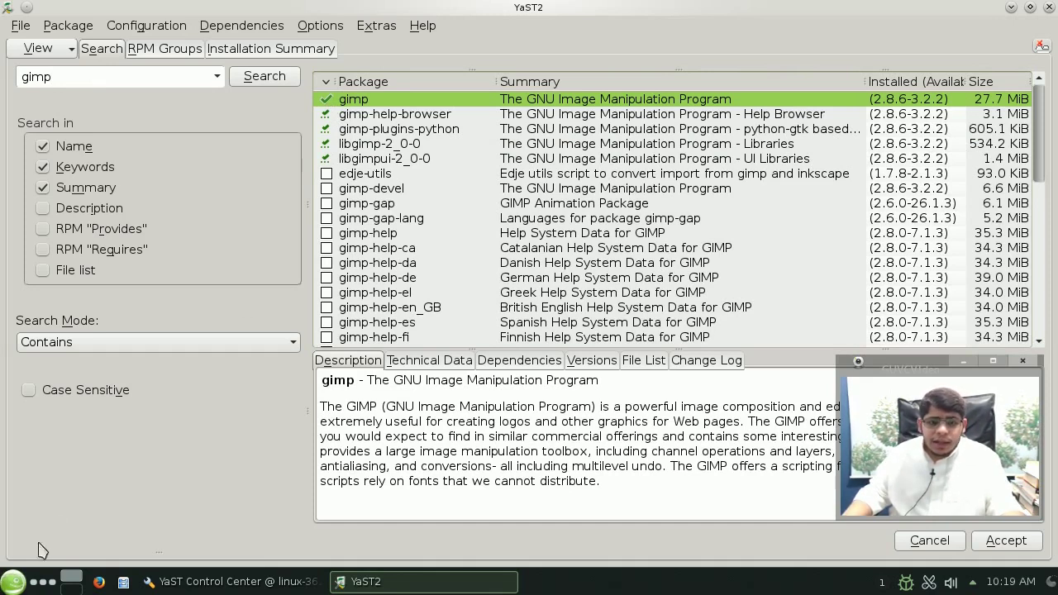
left_click(327, 263)
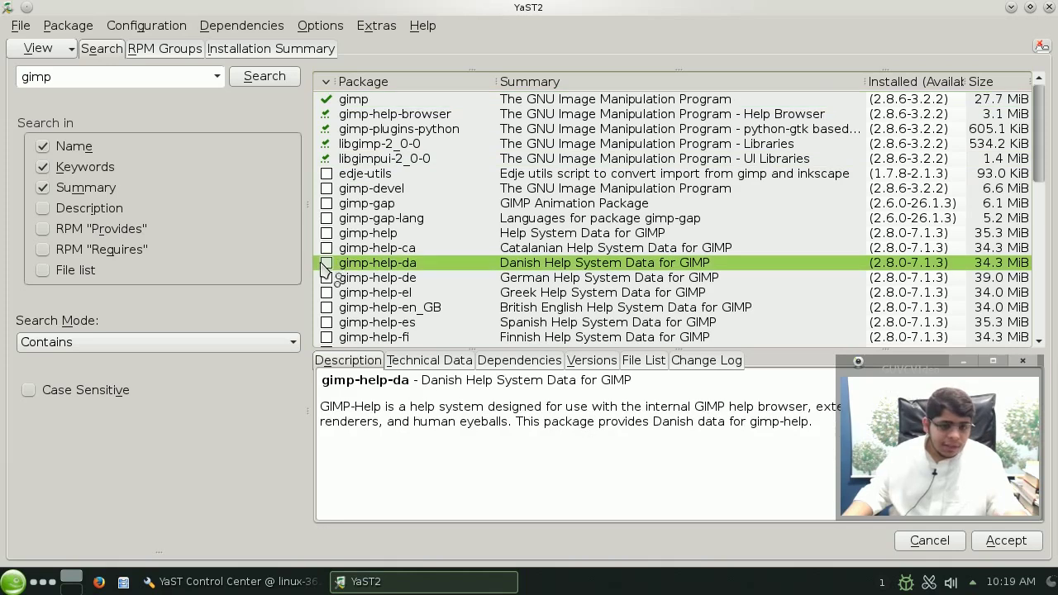
left_click(997, 547)
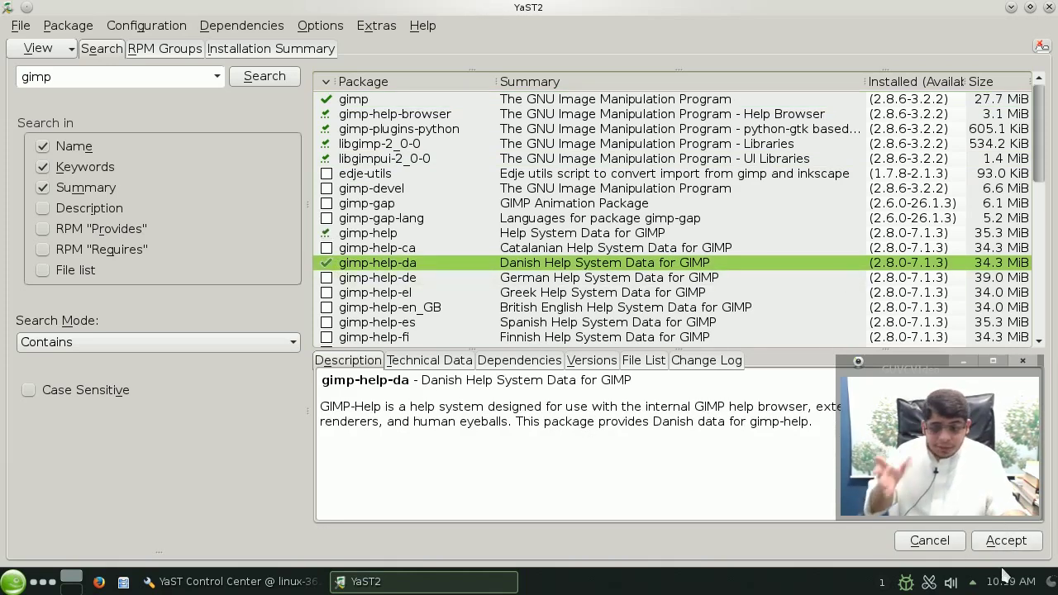
left_click(326, 263)
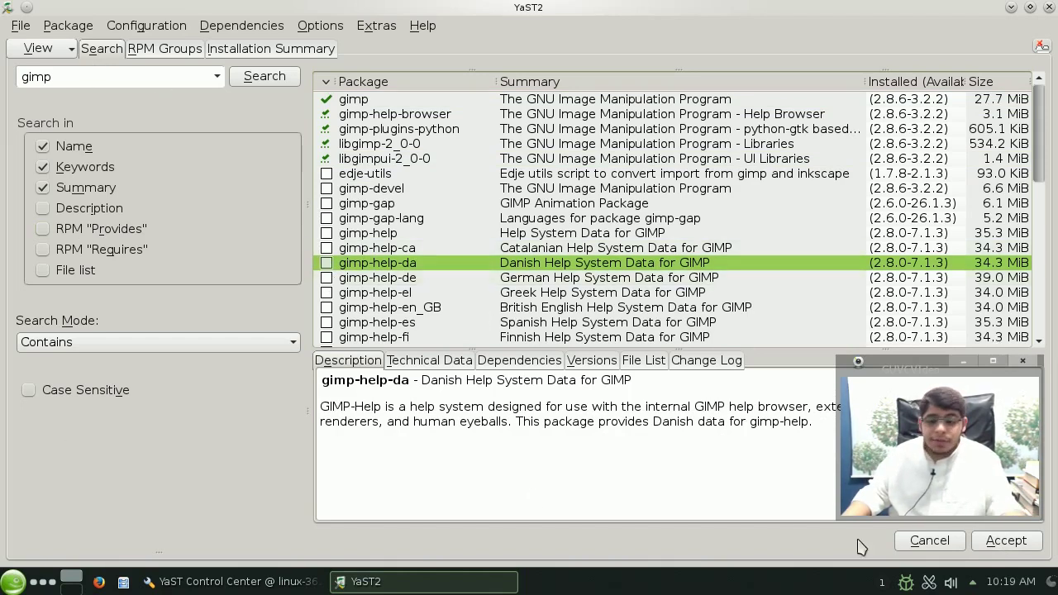
left_click(926, 541)
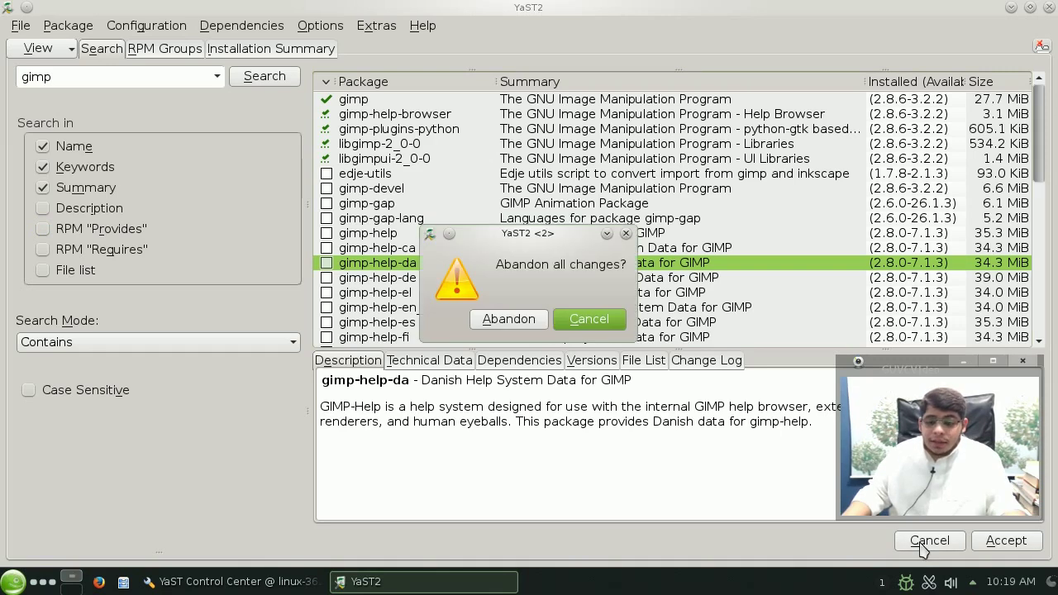
left_click(546, 319)
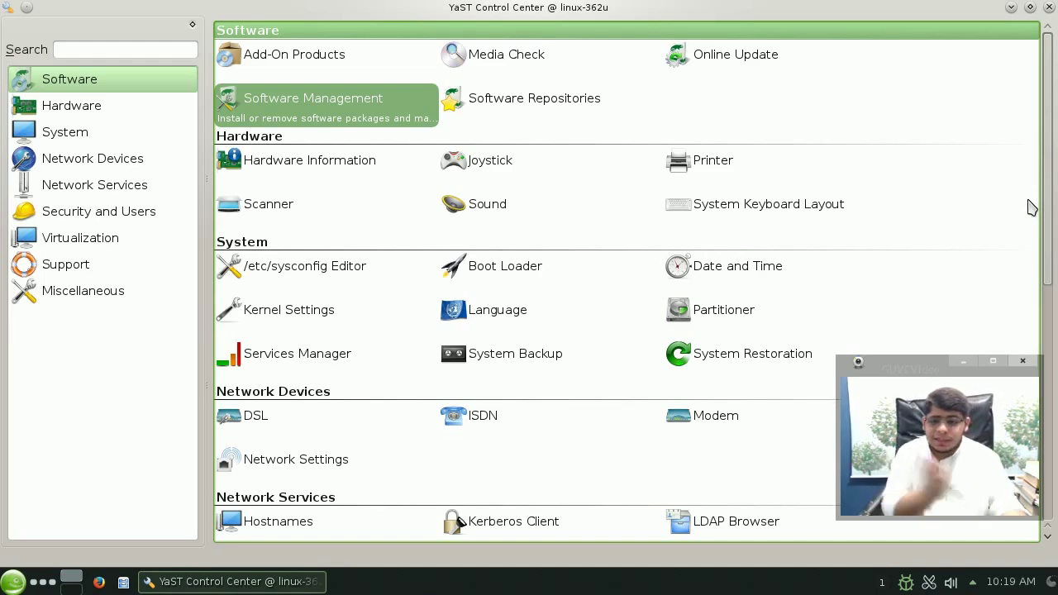
Open the Add-On Products module to view the installed add-ons and close it without changes
left_click(338, 75)
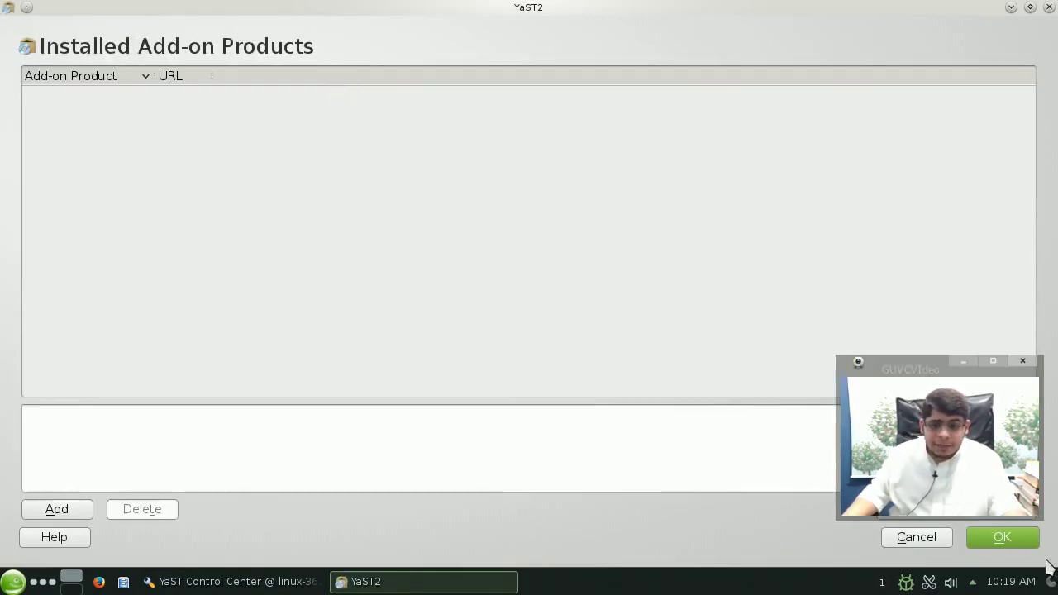
left_click(917, 538)
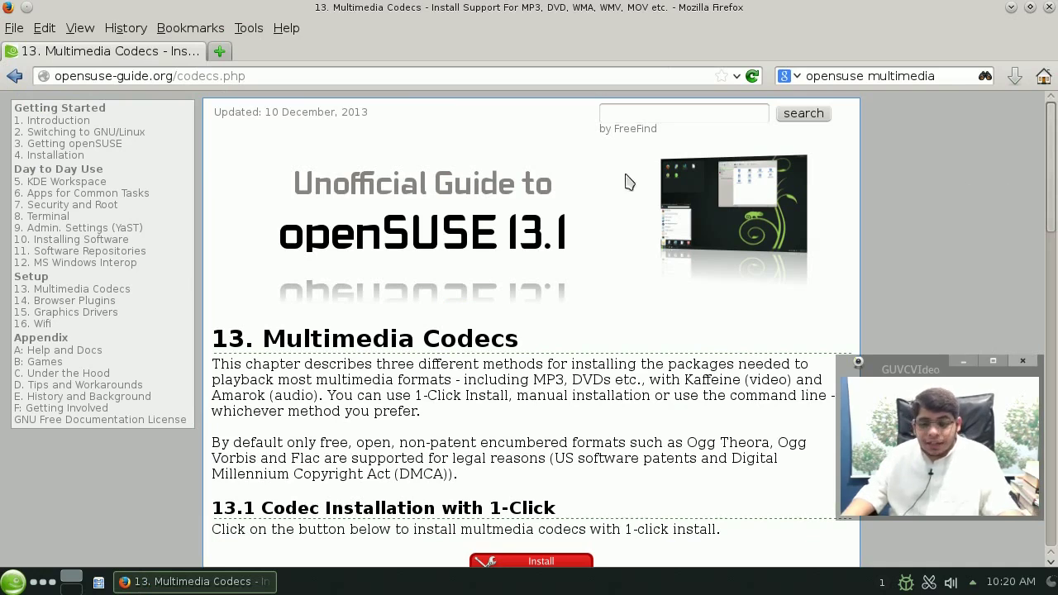
In Firefox, start the Multimedia Codecs install from the openSUSE 13.1 guide, opening codecs-kde.ymp with YaST 1-Click Install
scroll(625, 181, "down", 4)
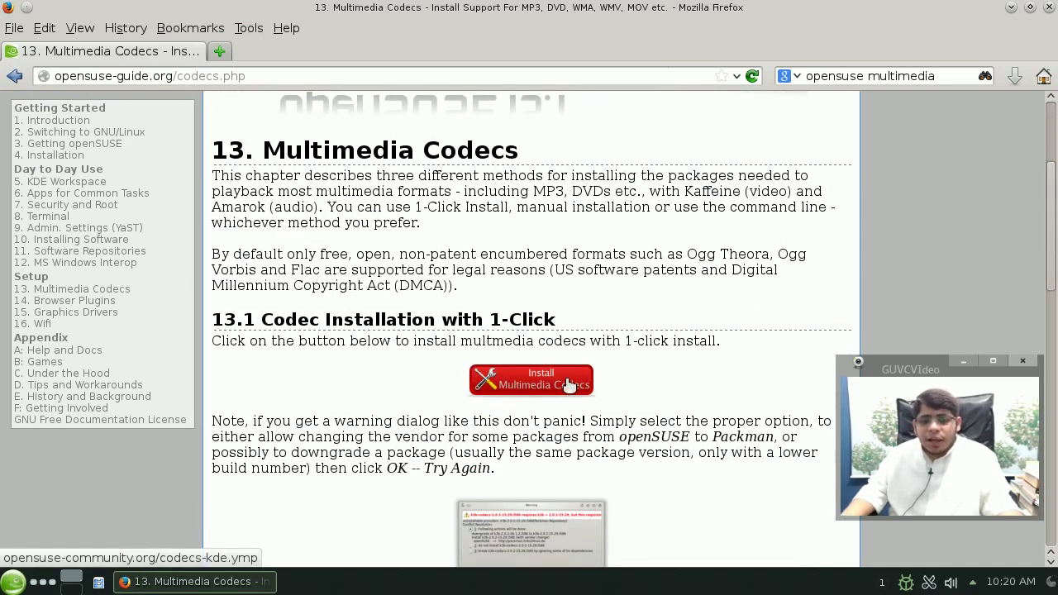
scroll(569, 385, "up", 4)
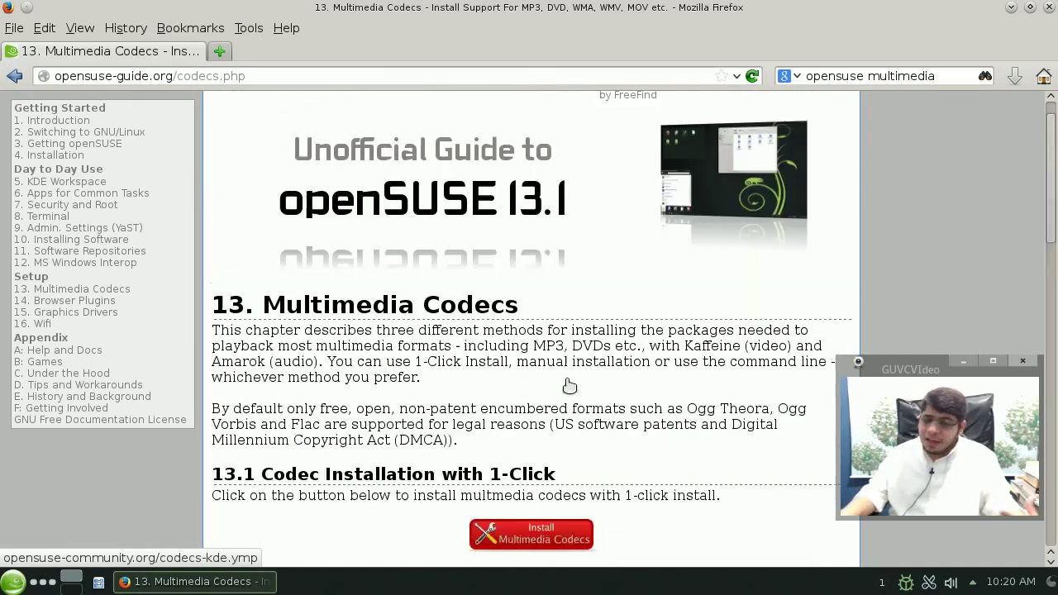
scroll(569, 380, "down", 4)
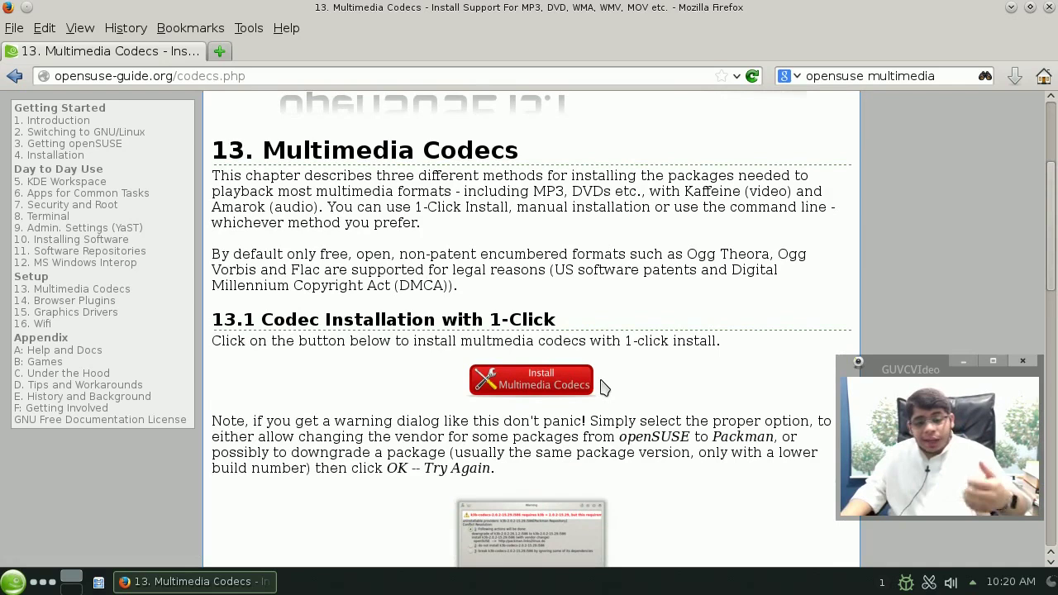
left_click(581, 386)
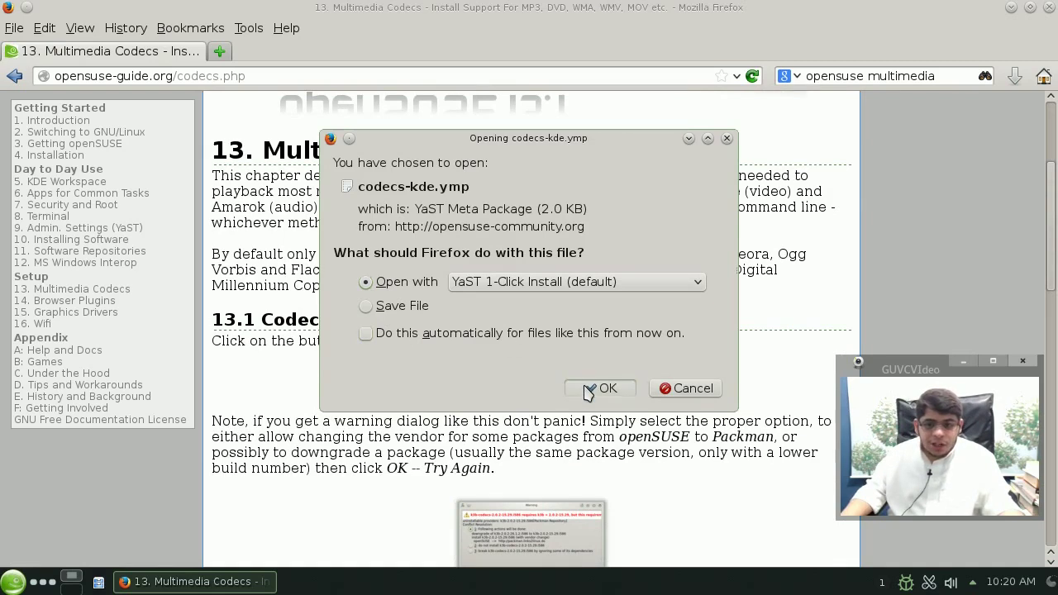
left_click(583, 388)
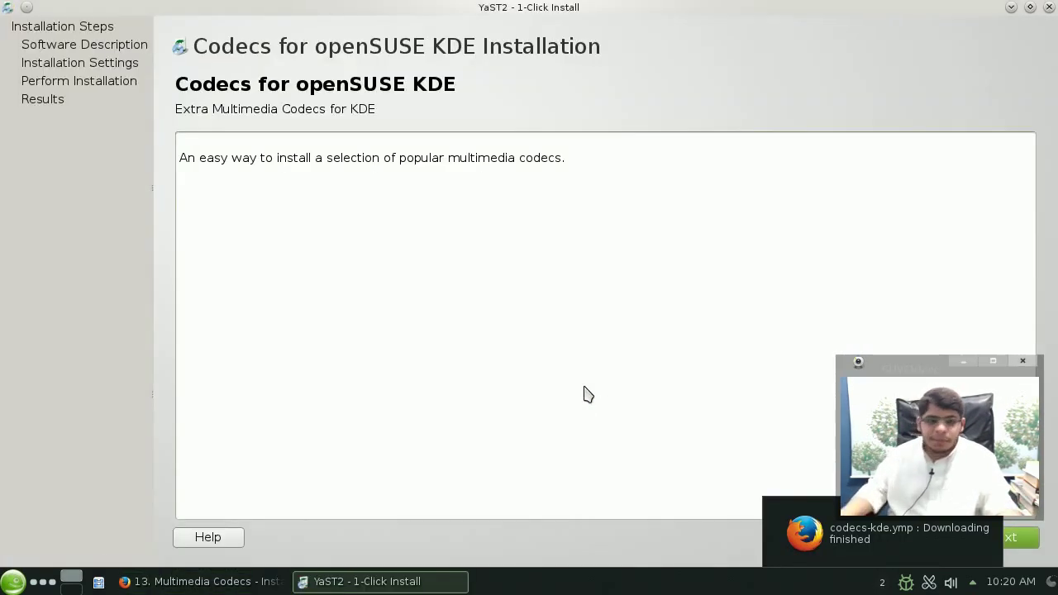
Proceed with the KDE codecs installation, accepting the proposed Packman and libdvdcss repositories and the listed codec packages
left_click_drag(888, 371, 858, 214)
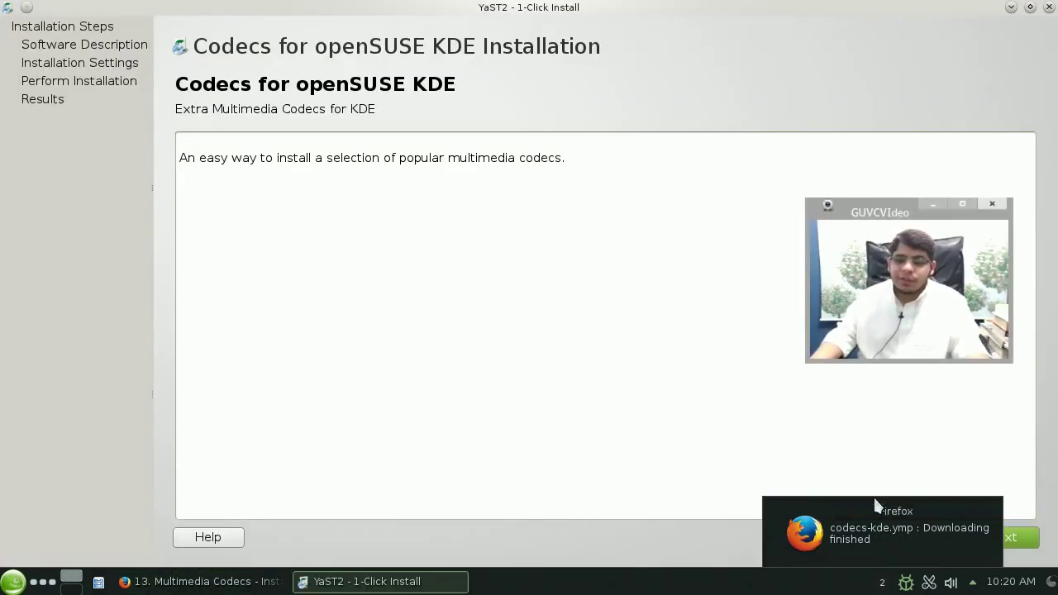
left_click(879, 528)
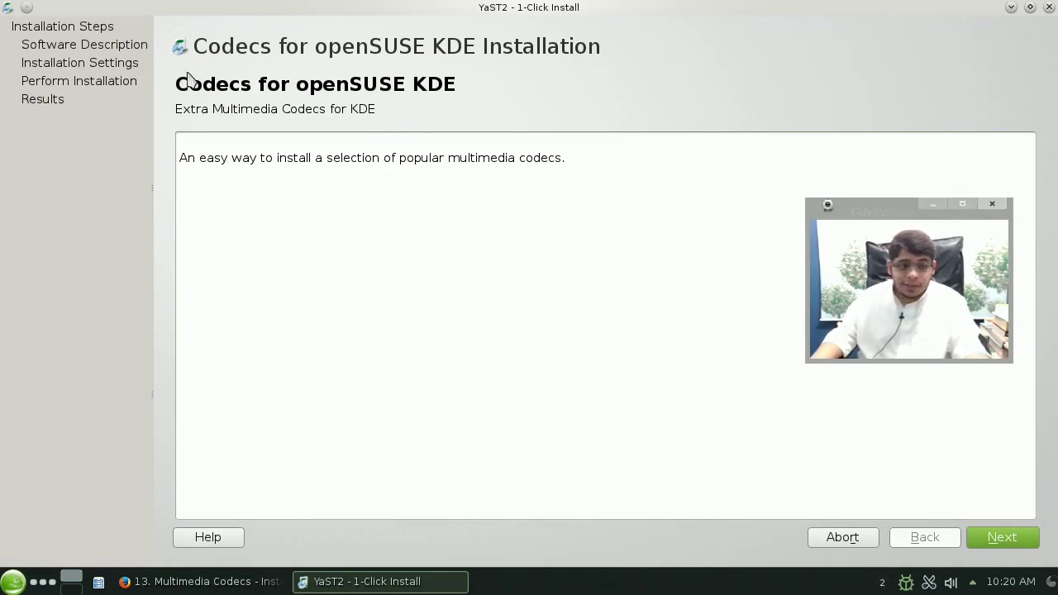
left_click(1028, 548)
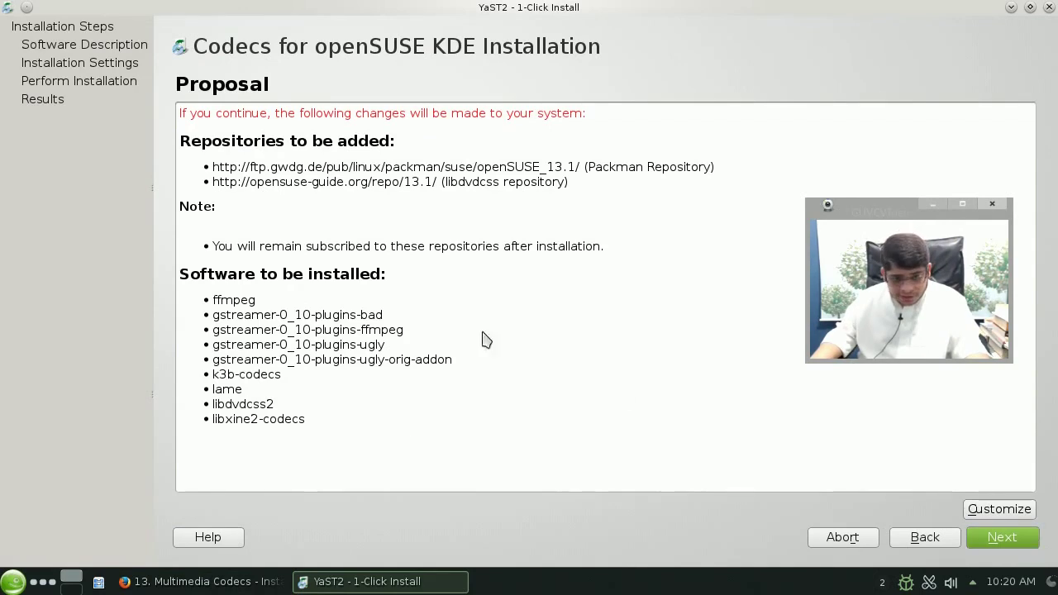
left_click(1000, 547)
left_click(457, 347)
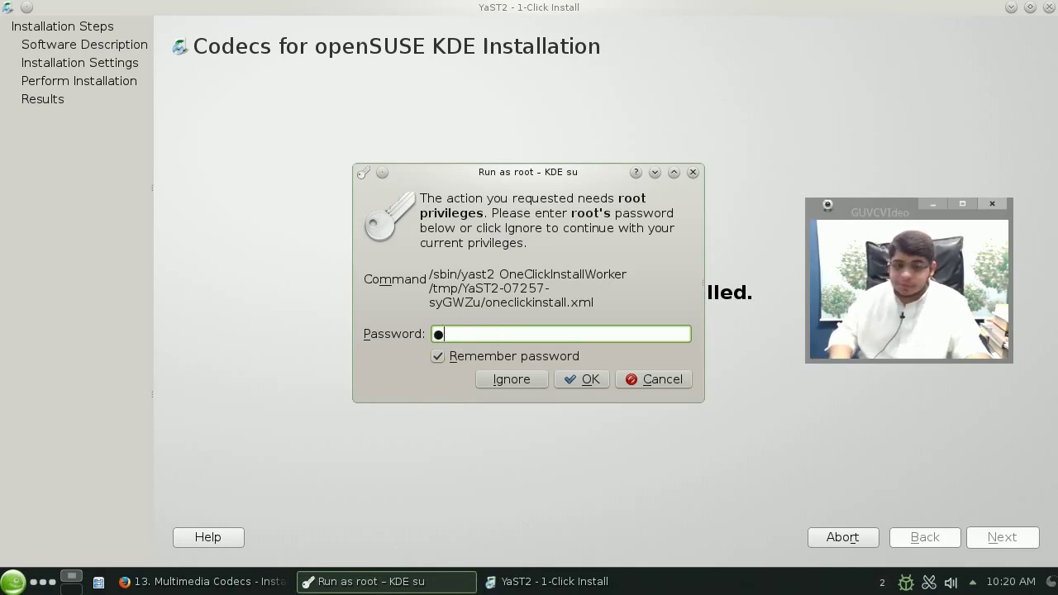
Authorize the installation with the root password and trust the Packman Repository's GnuPG key
key("Return")
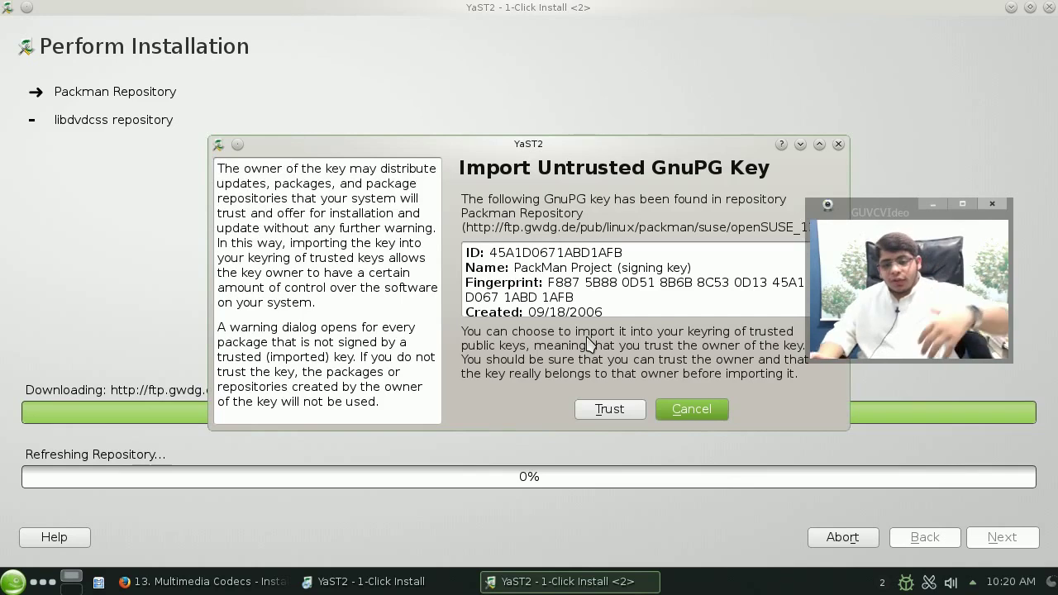
left_click(619, 408)
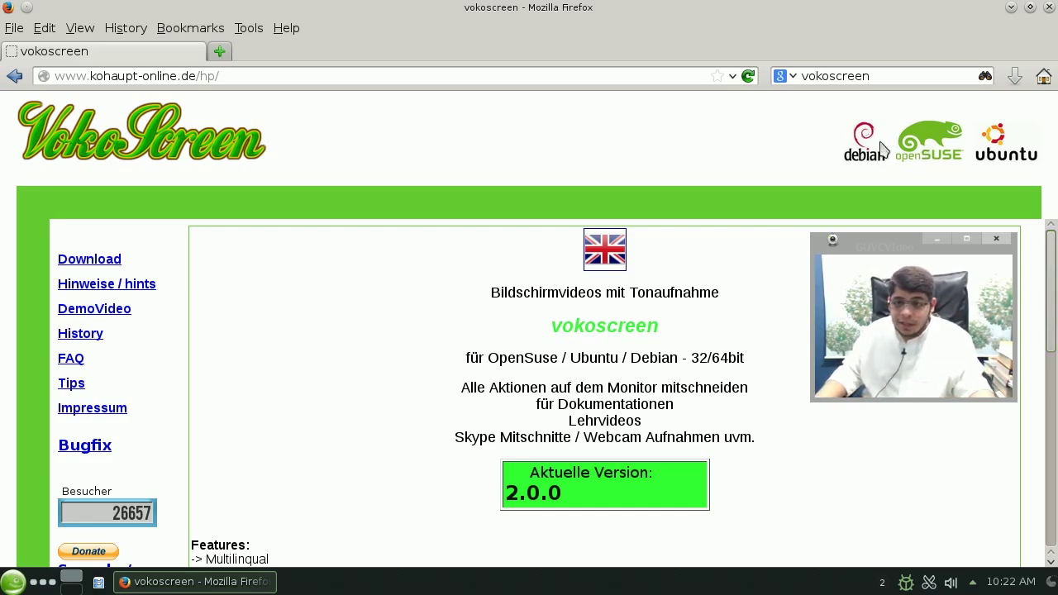
Look over the vokoscreen home page in Firefox and open the site's Download page
scroll(551, 373, "down", 5)
scroll(280, 372, "up", 5)
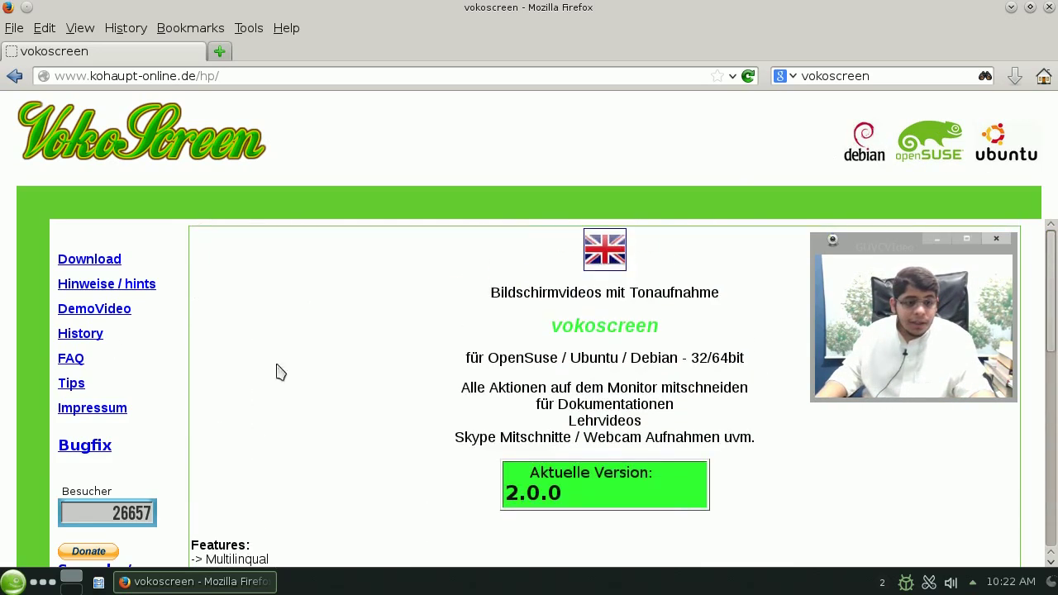
left_click(66, 261)
left_click_drag(869, 234, 876, 177)
scroll(649, 438, "down", 3)
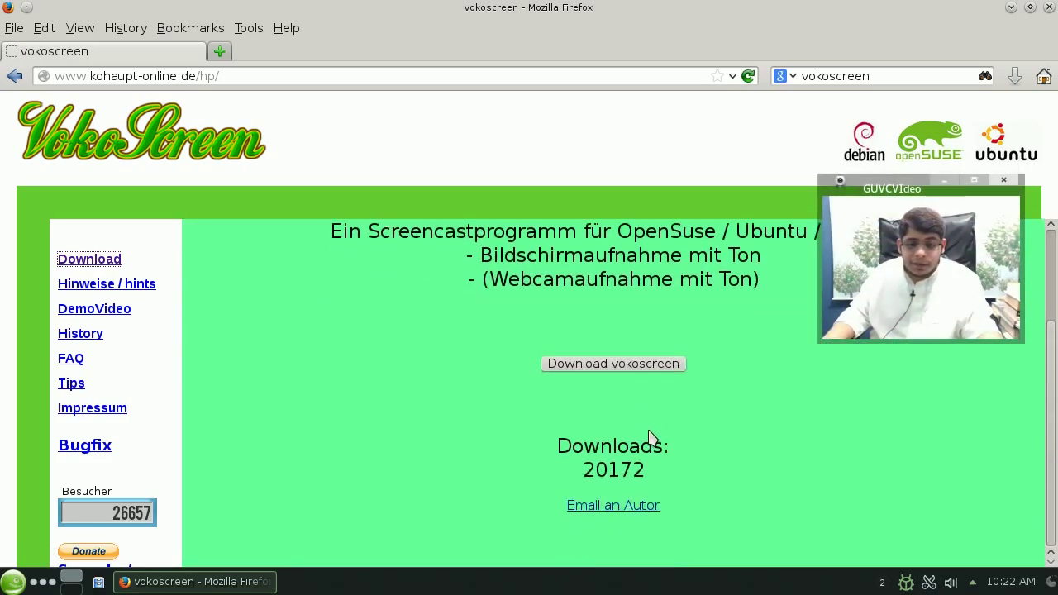
Request the vokoscreen.zip download, cancel it without saving and reload the site's Download page
left_click(645, 363)
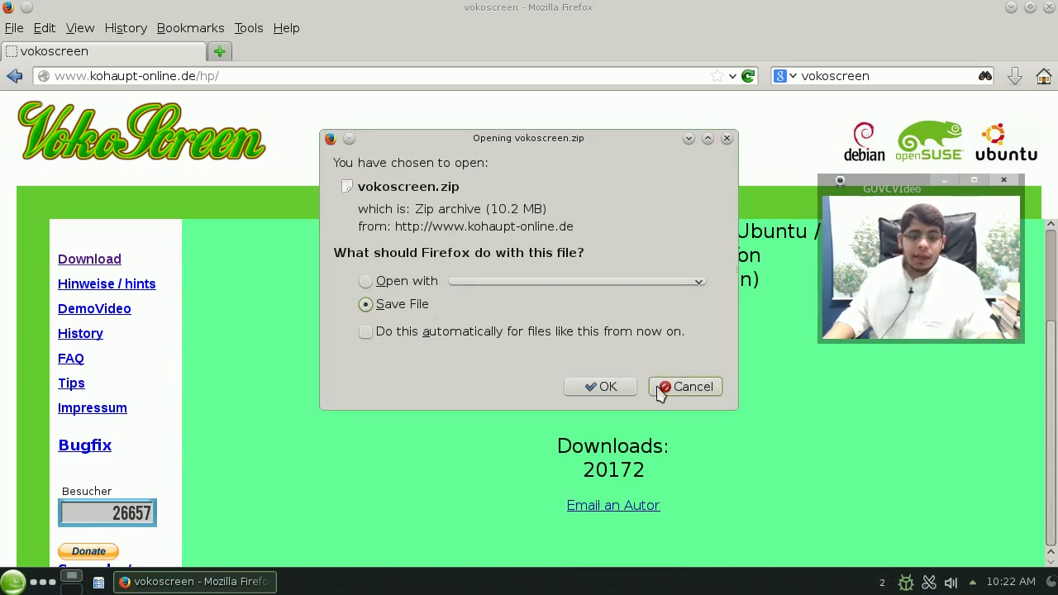
left_click(661, 388)
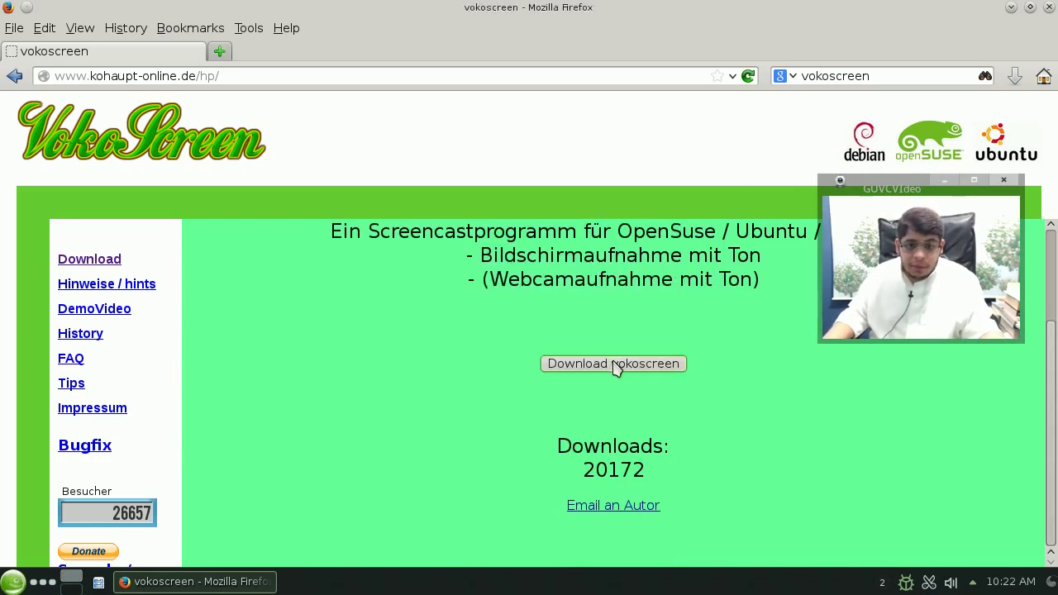
scroll(676, 492, "up", 3)
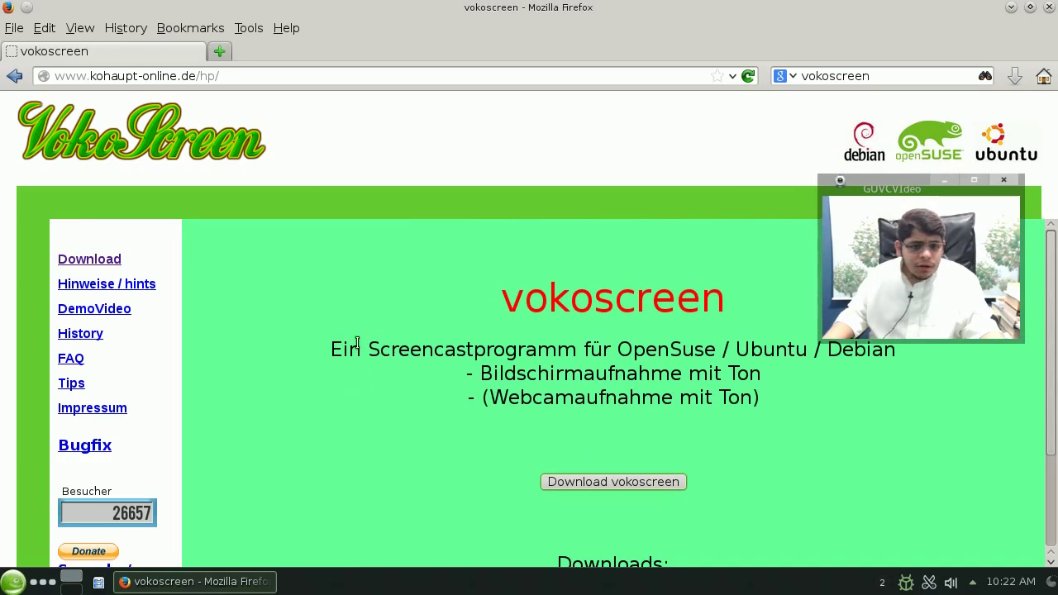
left_click(107, 259)
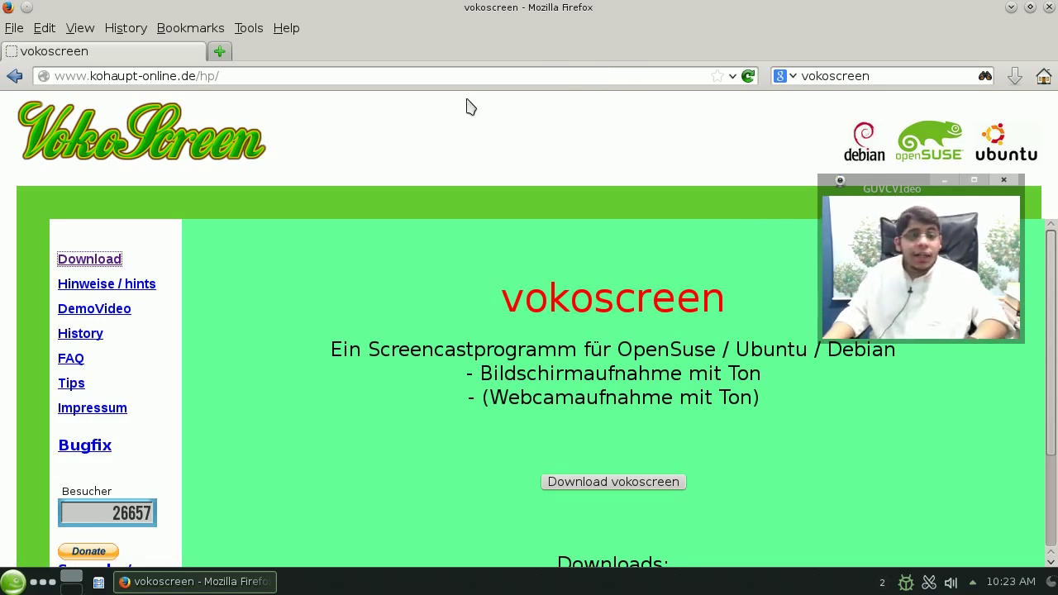
Search for "vokoscreen" with the openSUSE Software search engine and open the vokoscreen package page
left_click(782, 75)
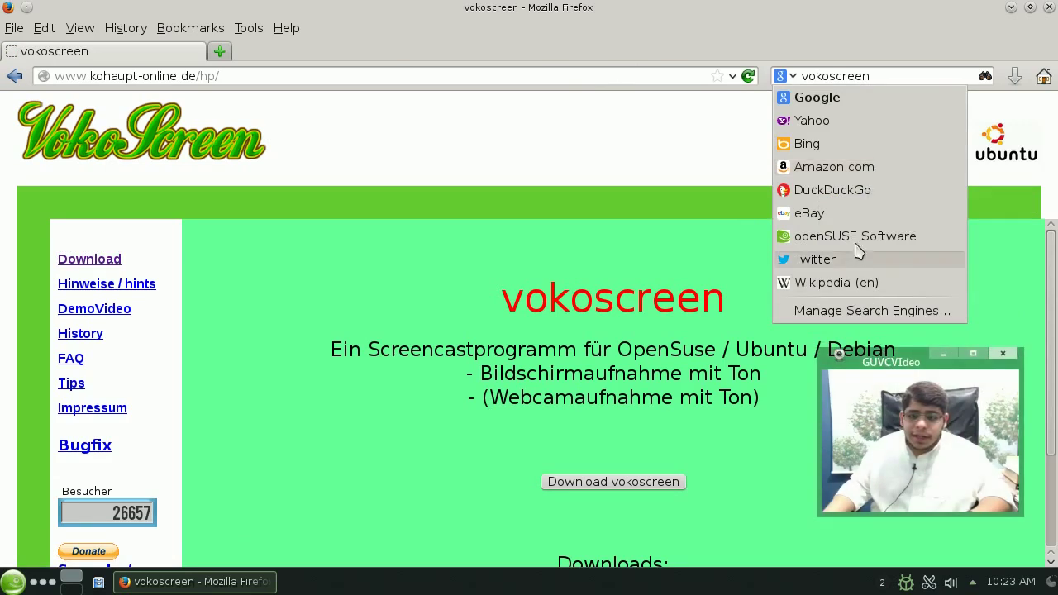
left_click(808, 237)
key("Return")
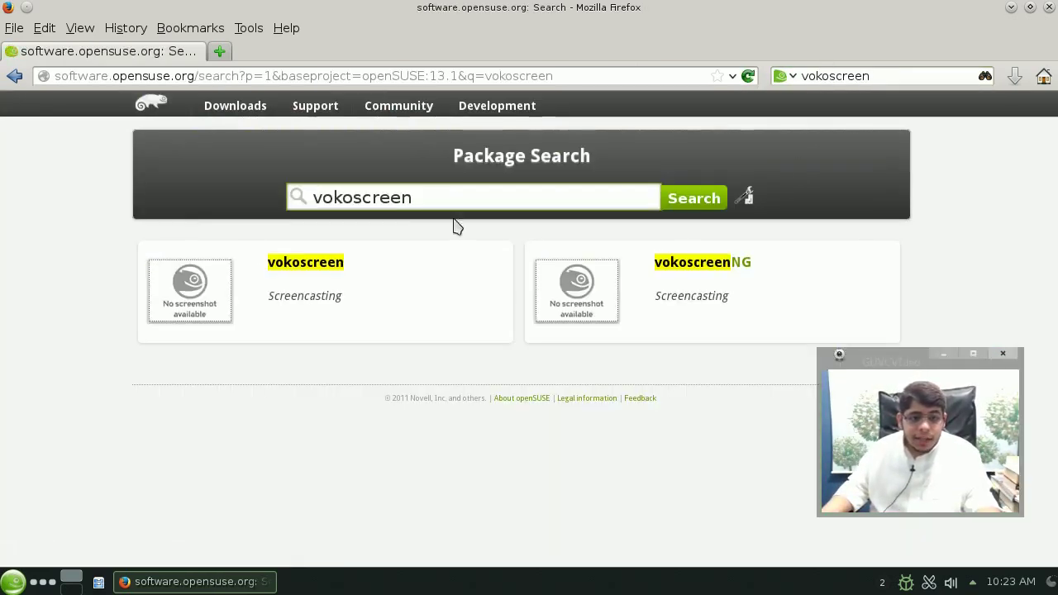
left_click(817, 76)
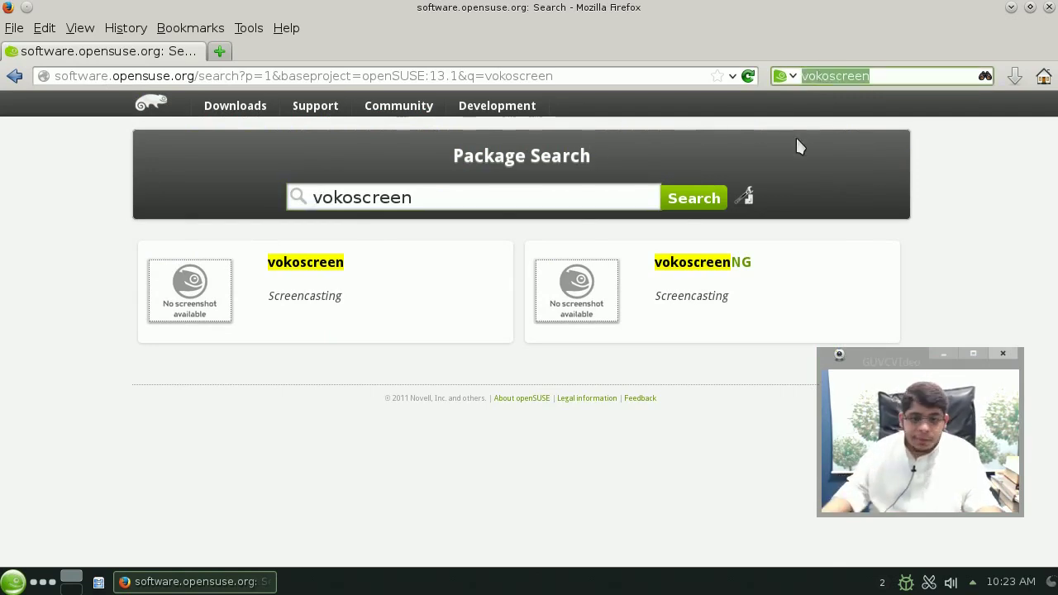
left_click(283, 264)
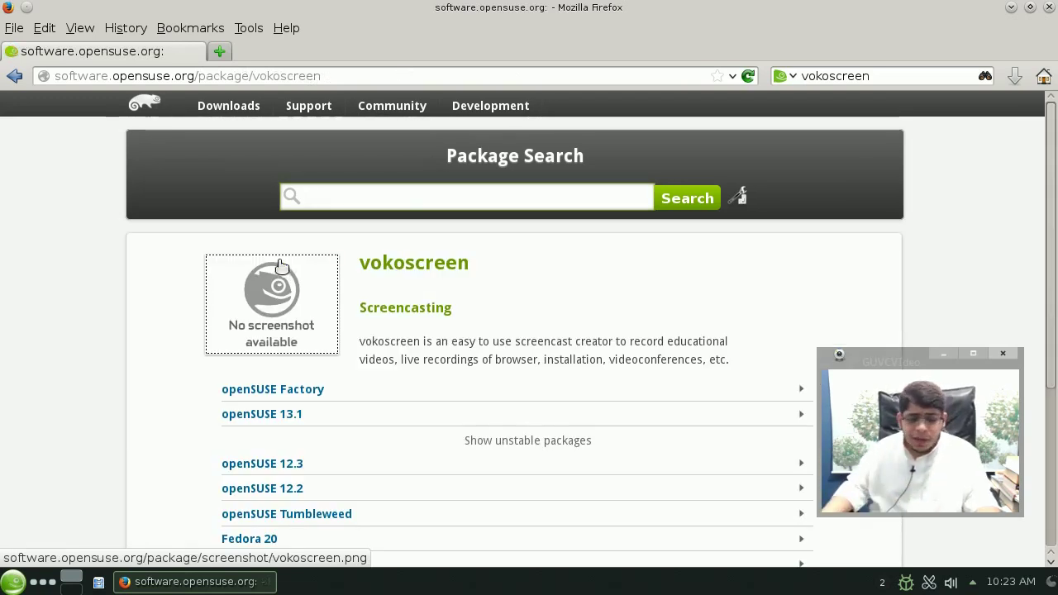
Expand the openSUSE 13.1 entry on the vokoscreen page and show its unstable packages, accepting the unofficial repositories warning
scroll(283, 266, "down", 4)
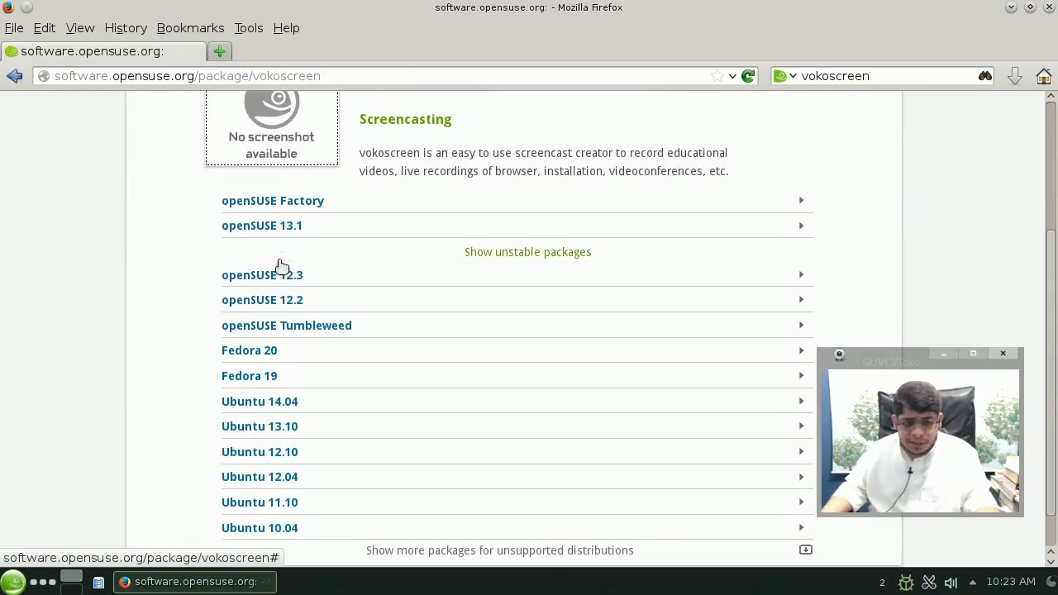
left_click(307, 209)
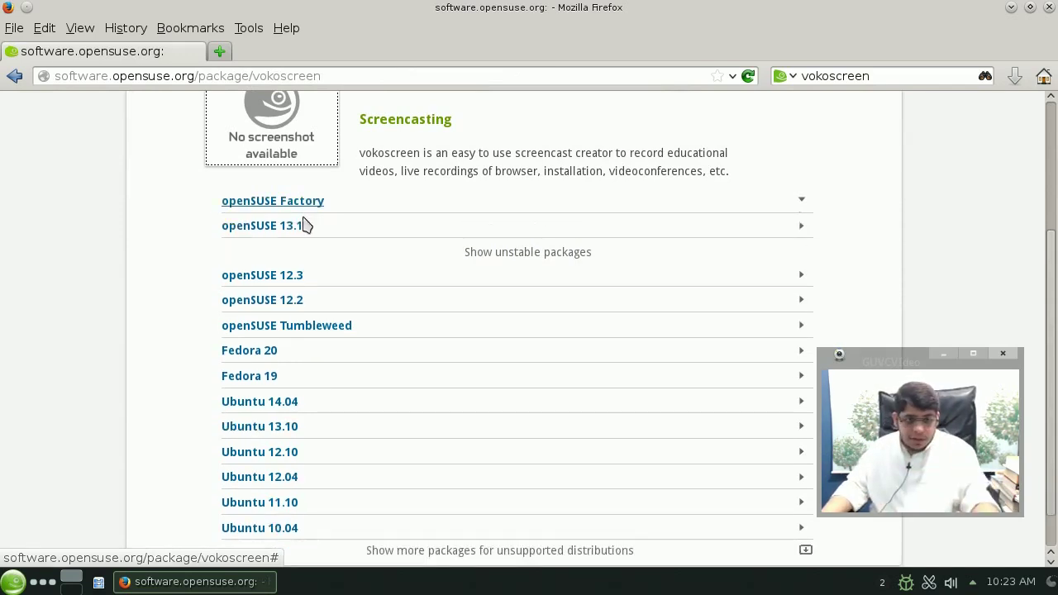
left_click(303, 226)
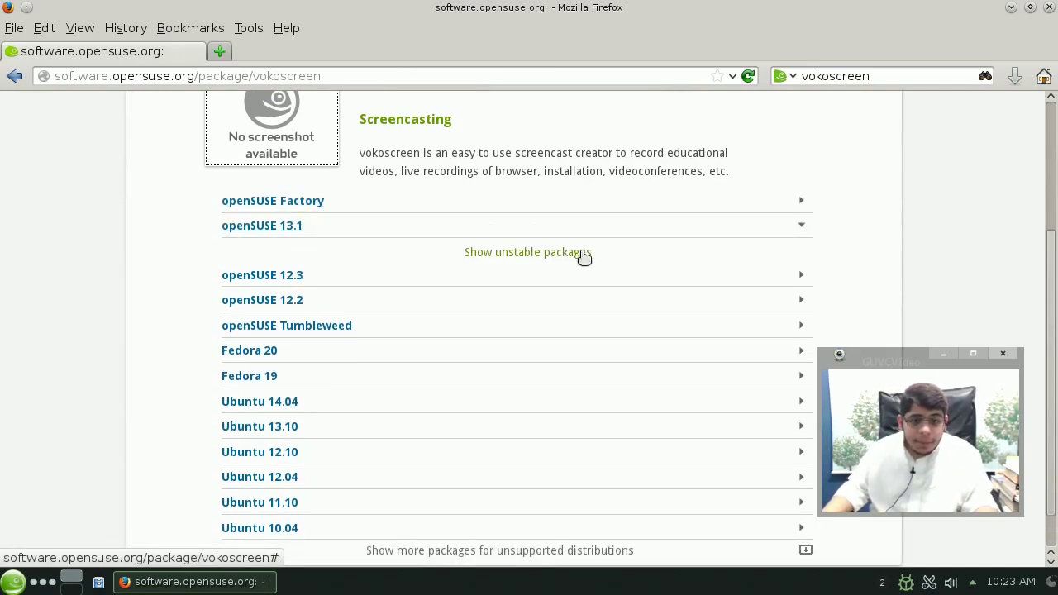
left_click(533, 253)
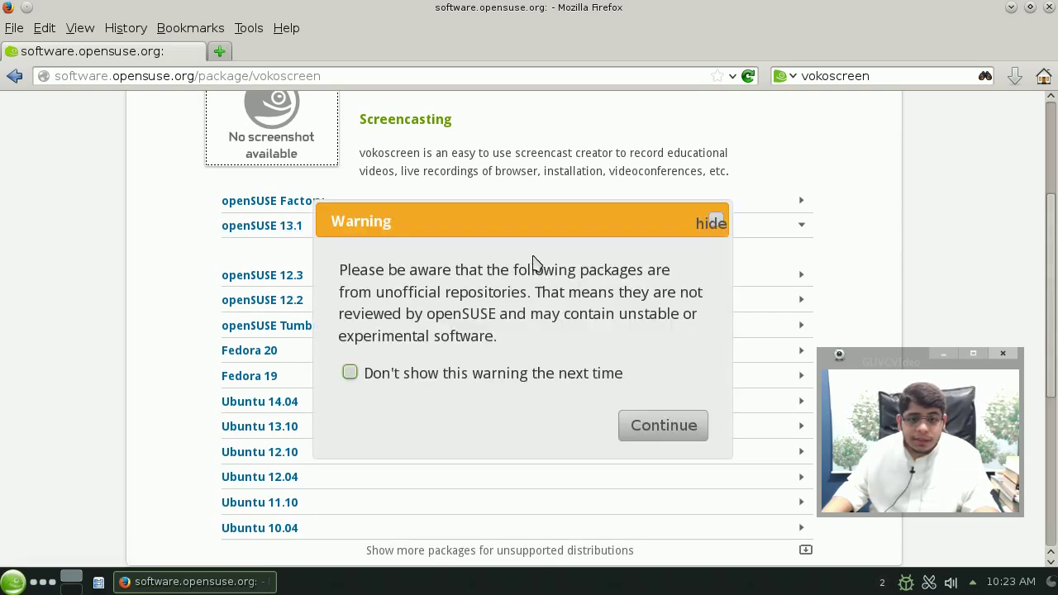
left_click(687, 438)
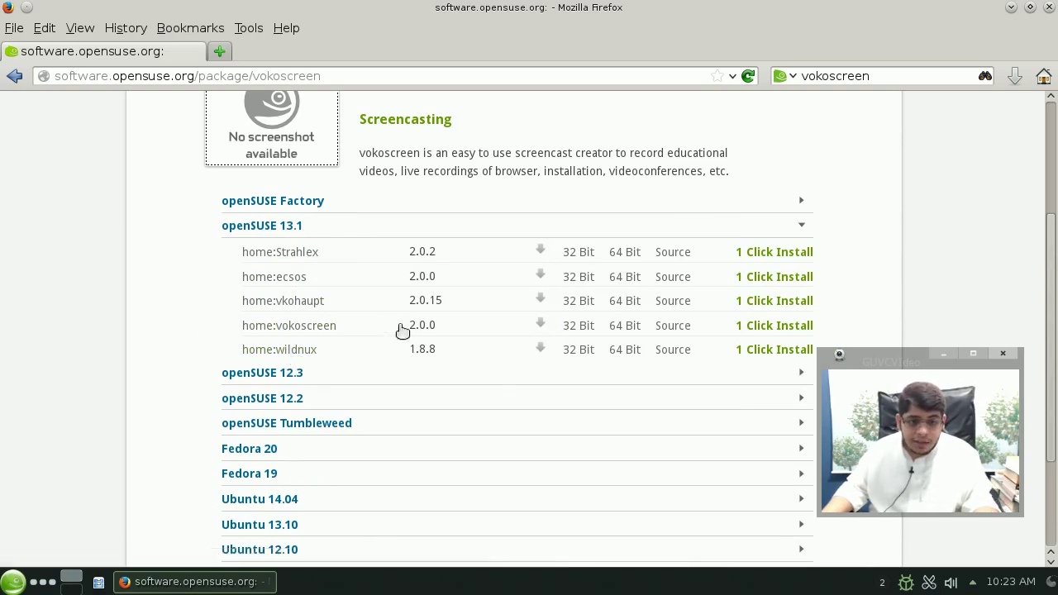
Open the home:vokoscreen 1 Click Install file with YaST 1-Click Install and also select the openSUSE:/13.1/standard repository
left_click(760, 328)
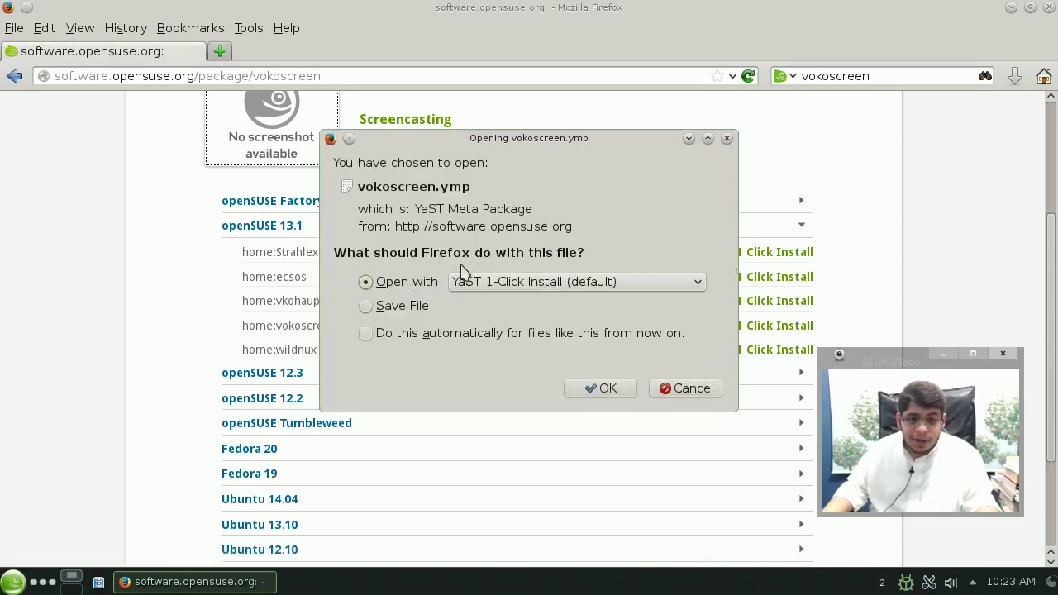
left_click(591, 387)
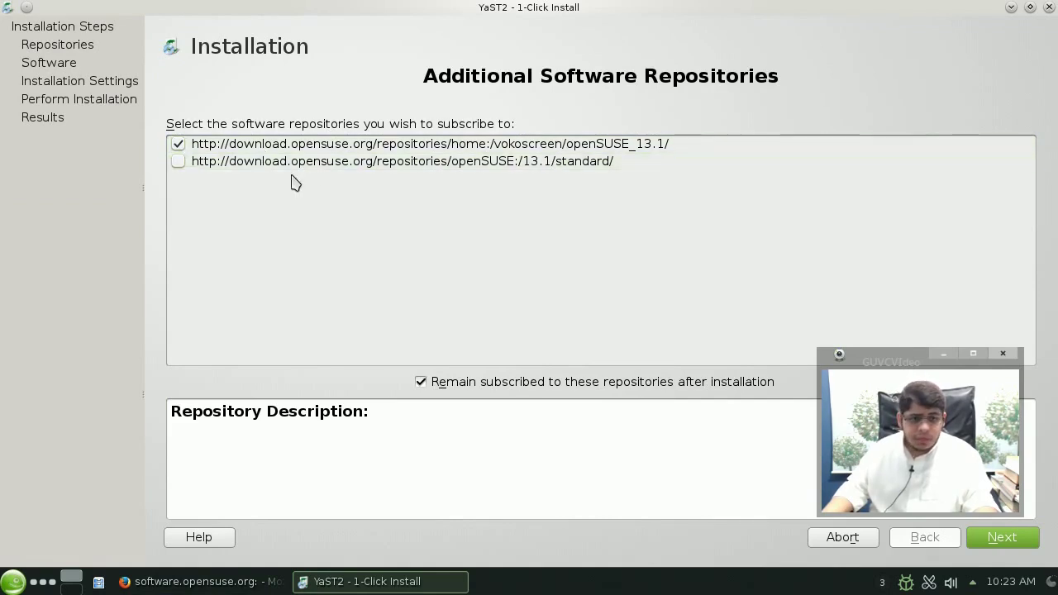
left_click(179, 161)
left_click_drag(885, 351, 878, 217)
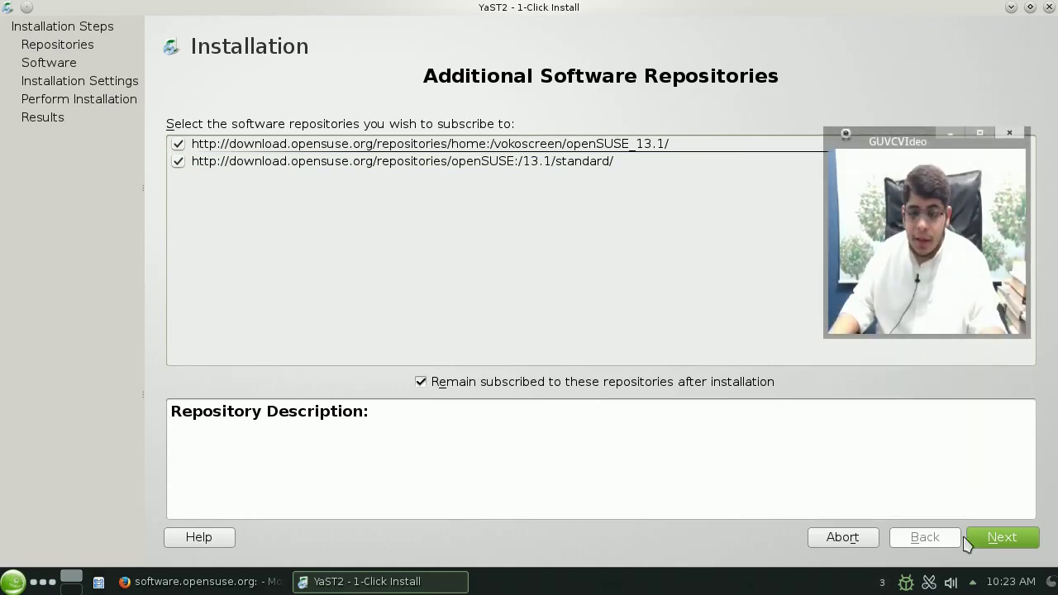
Advance through the vokoscreen component selection to the installation proposal and close the installer without applying it
left_click(1001, 541)
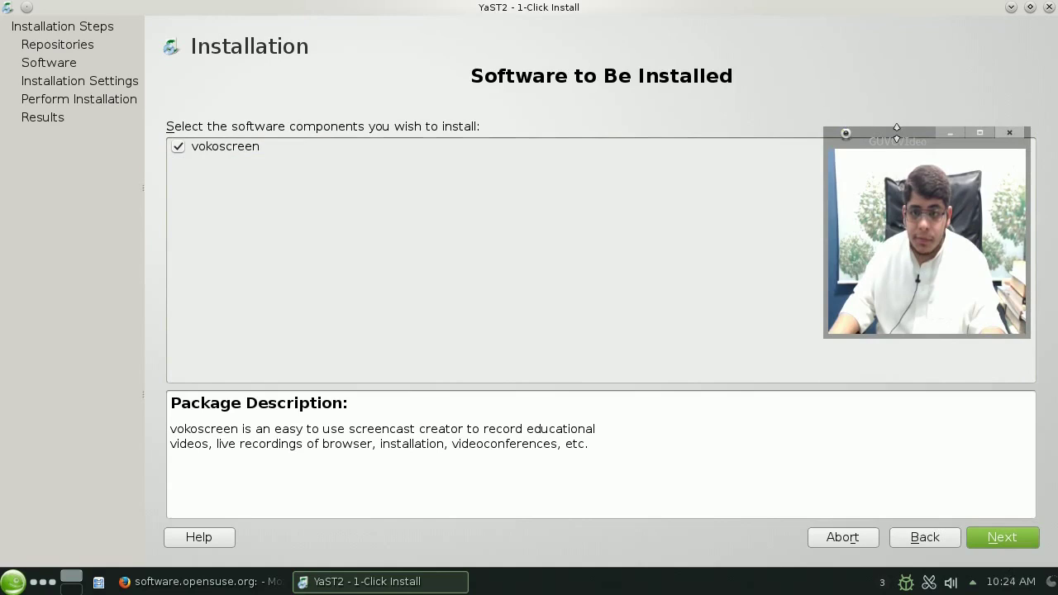
left_click_drag(899, 131, 900, 149)
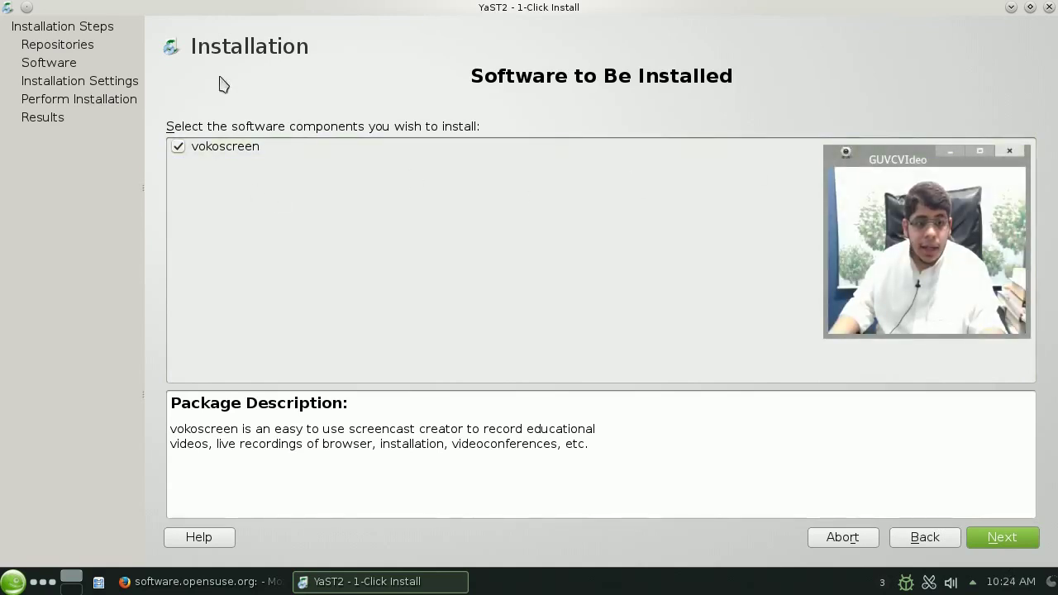
left_click(1019, 542)
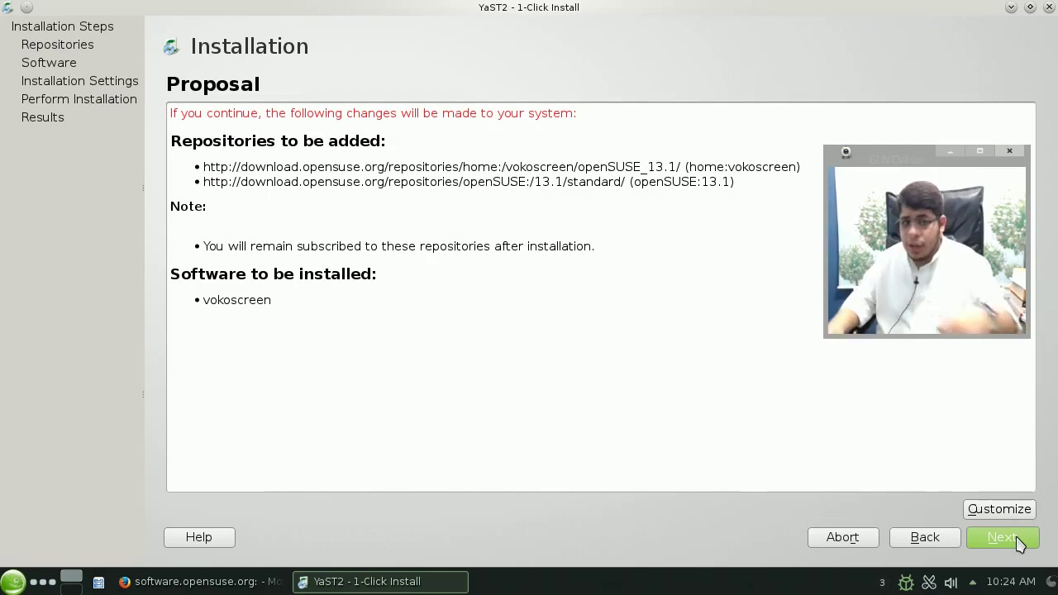
left_click(1049, 6)
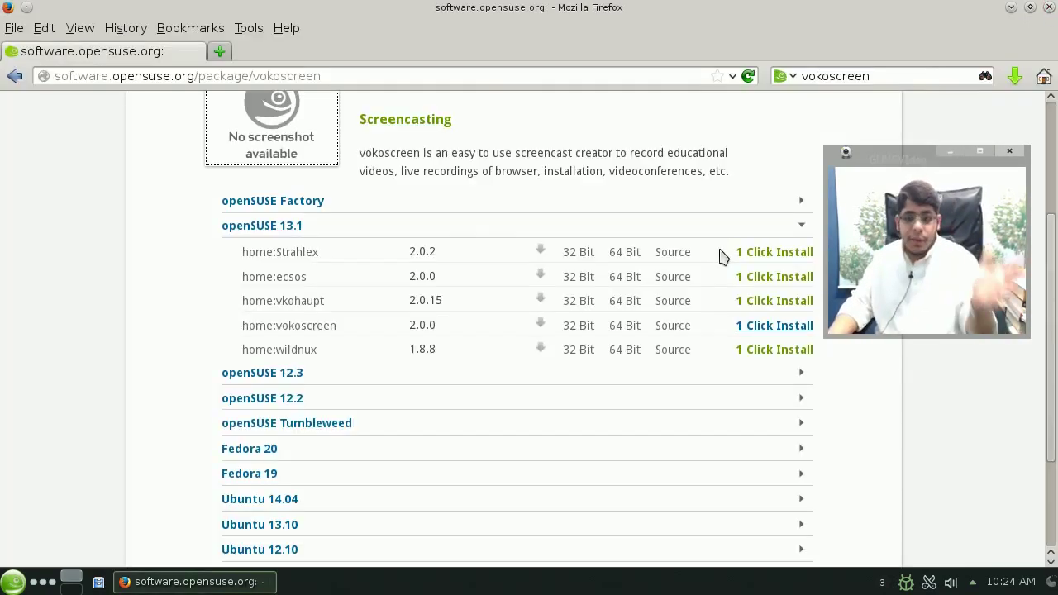
Close Firefox and look through the Office and Internet application categories and the favorites in the application launcher
left_click_drag(884, 149, 885, 155)
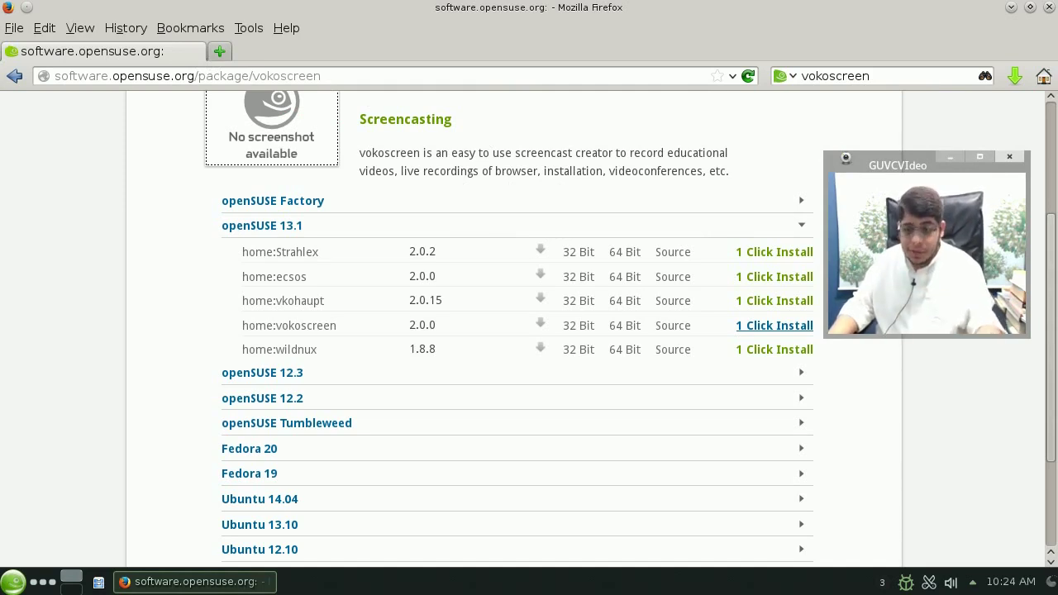
key("alt+F4")
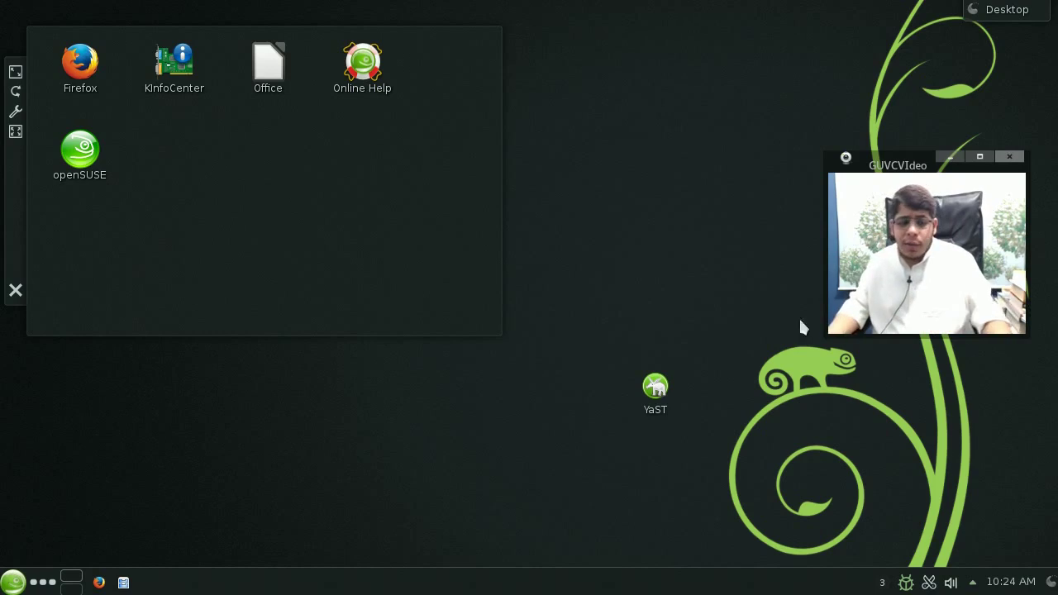
left_click(18, 581)
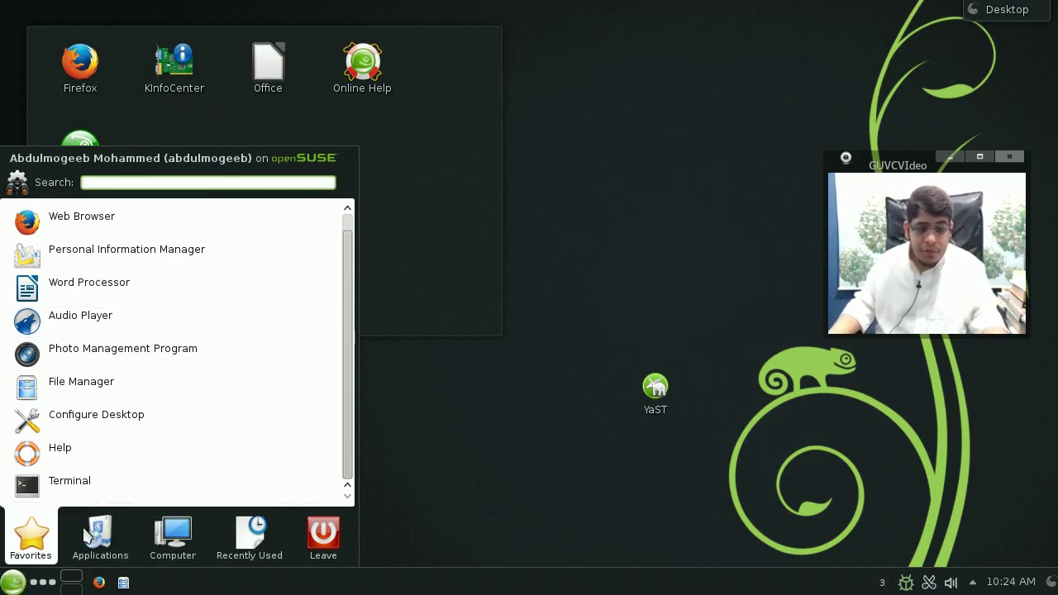
left_click(87, 536)
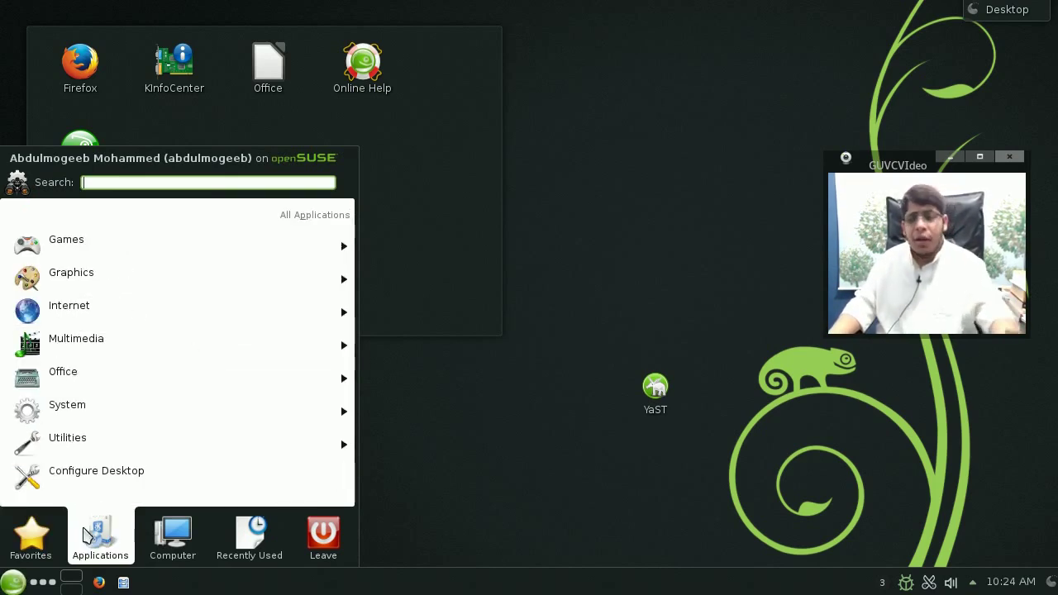
left_click(97, 382)
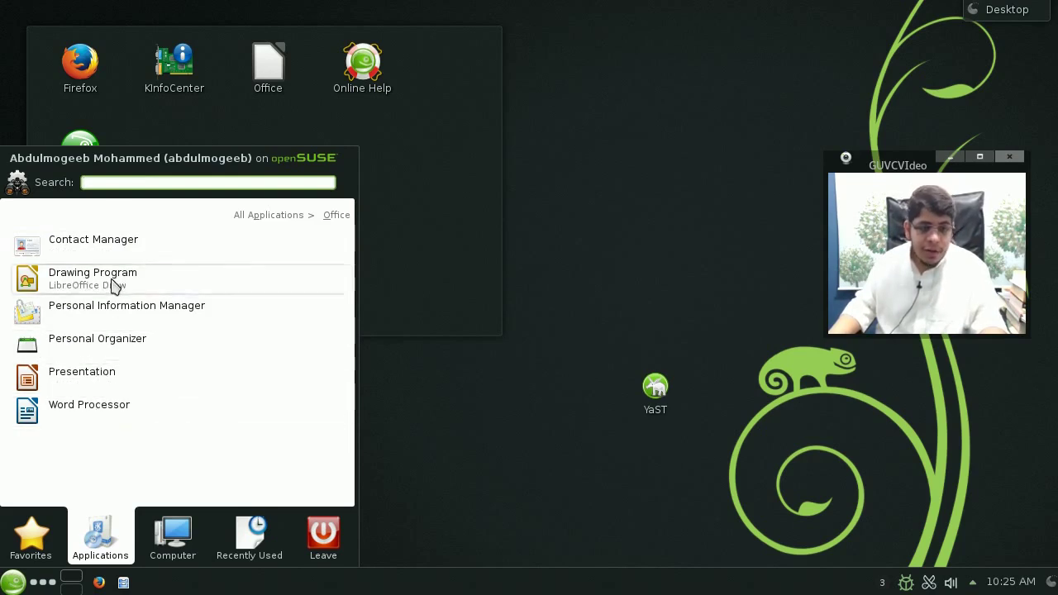
left_click(268, 221)
left_click(138, 306)
left_click(124, 308)
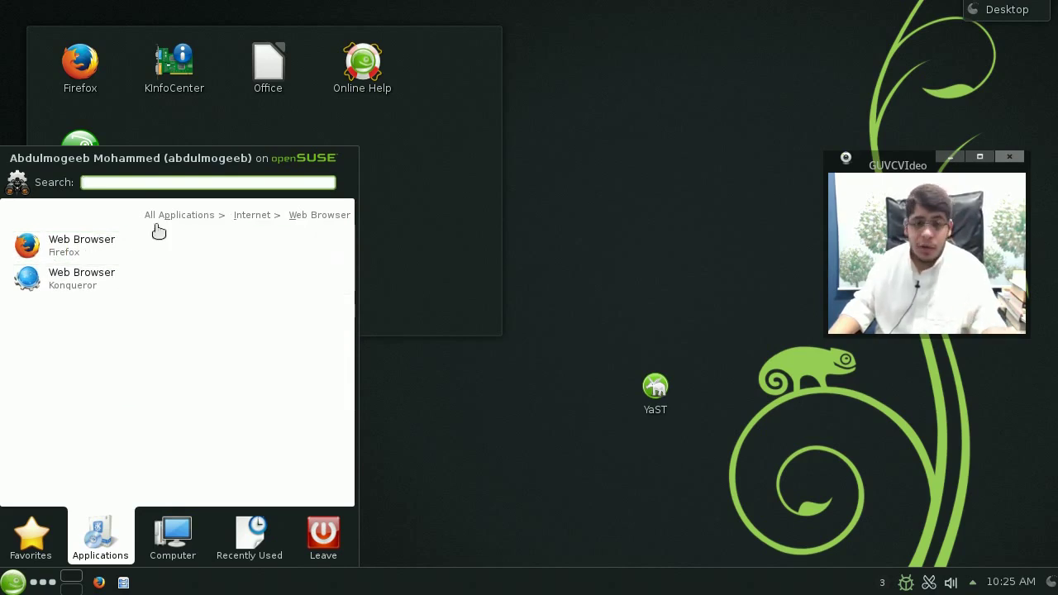
left_click(273, 218)
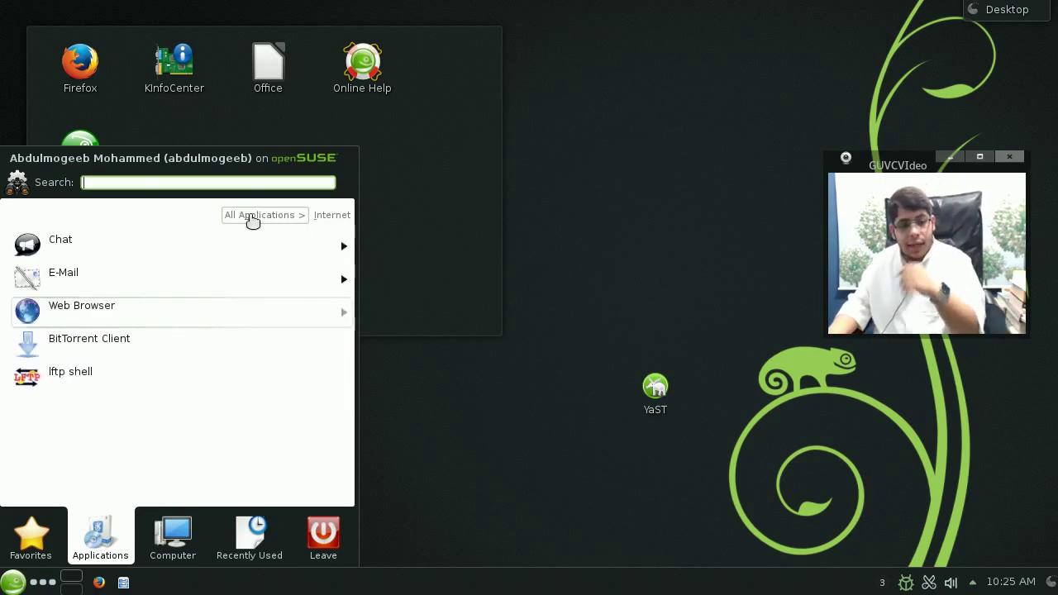
left_click(45, 533)
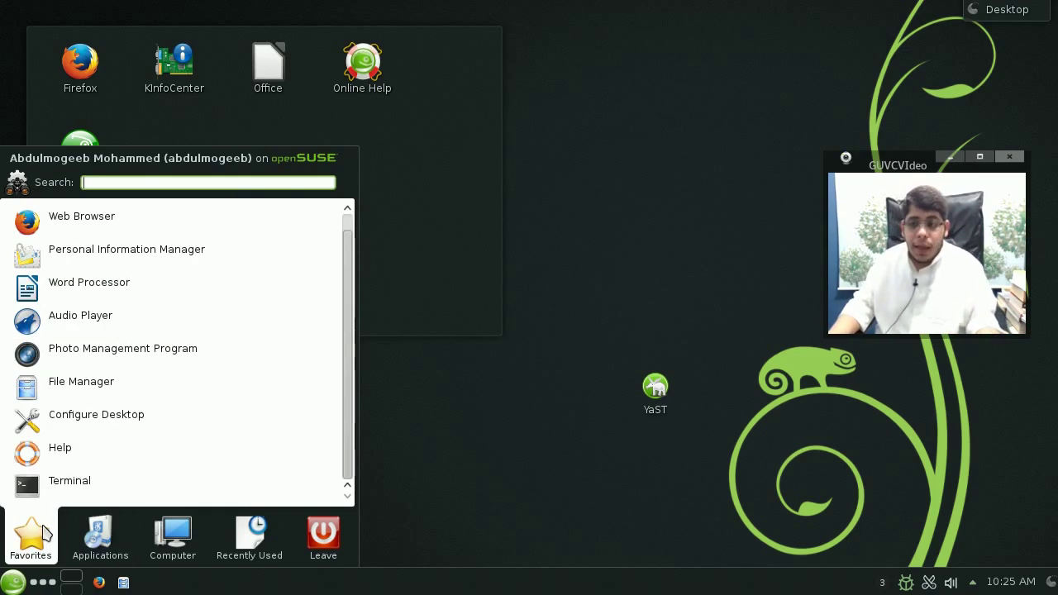
left_click(482, 329)
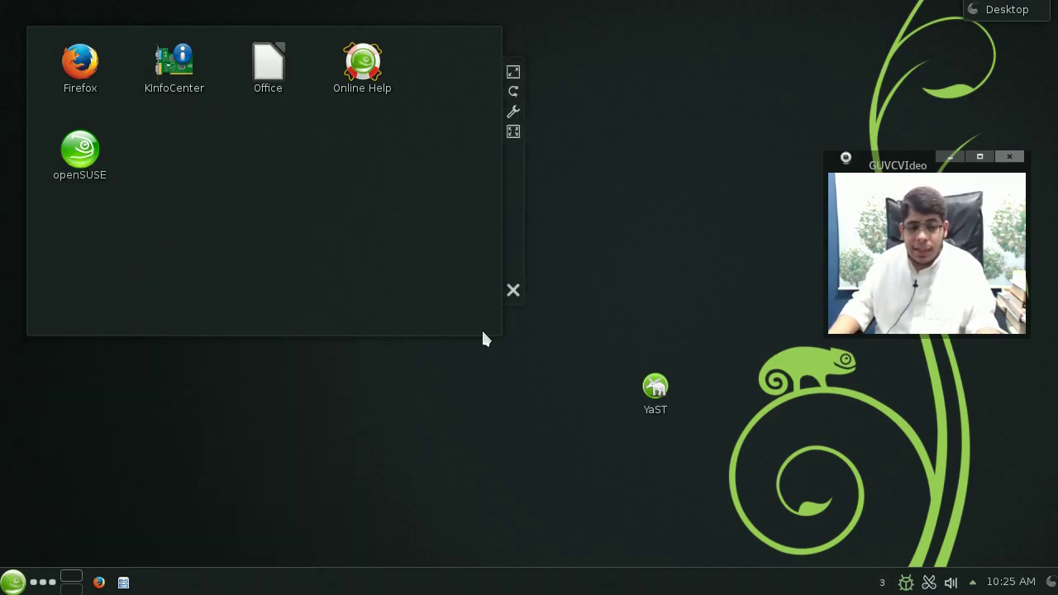
Open the Konsole terminal, maximize its window and enlarge the terminal text
left_click(13, 582)
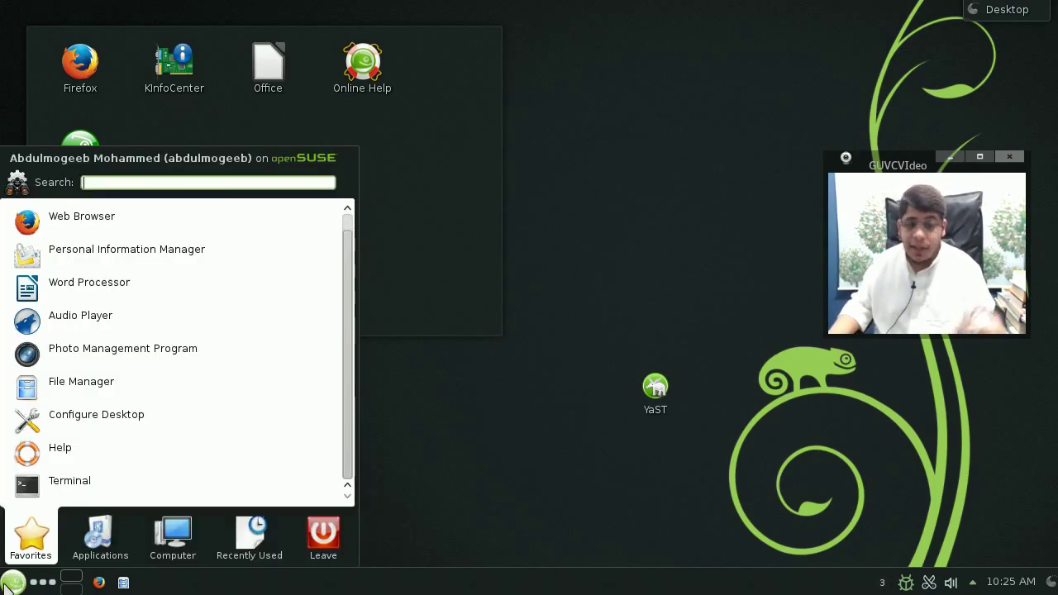
left_click(69, 484)
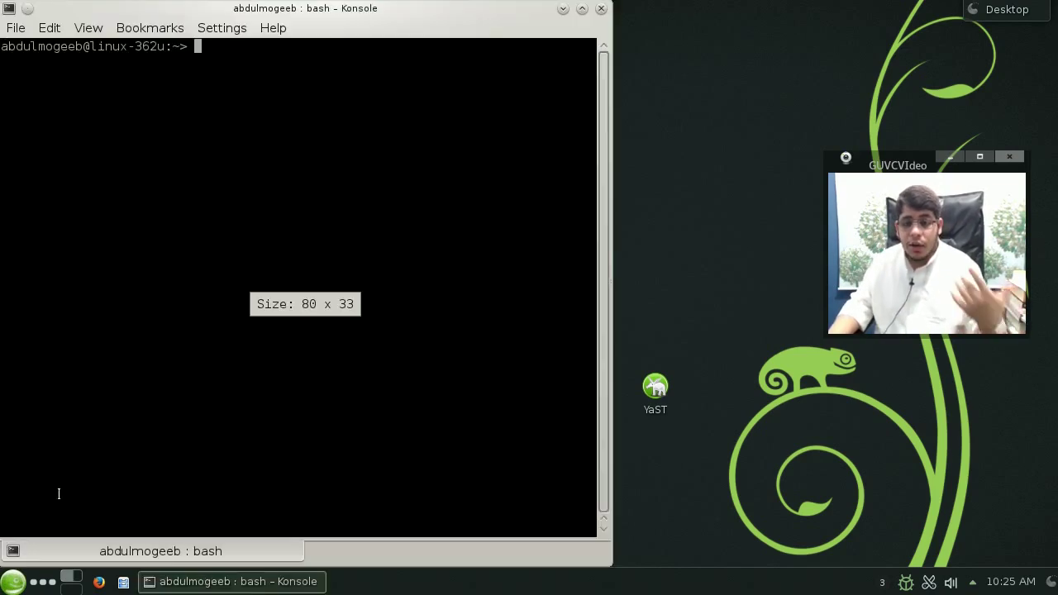
left_click(582, 8)
scroll(448, 332, "up", 8)
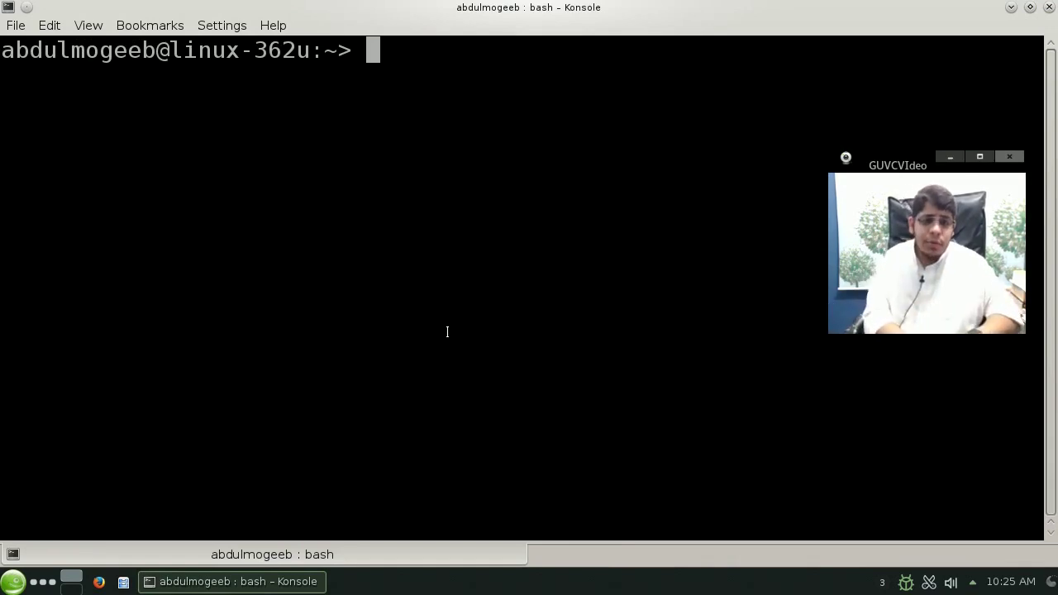
Switch to the root account with su, entering the root password, and clear the terminal
type("su")
key("Return")
key("Return")
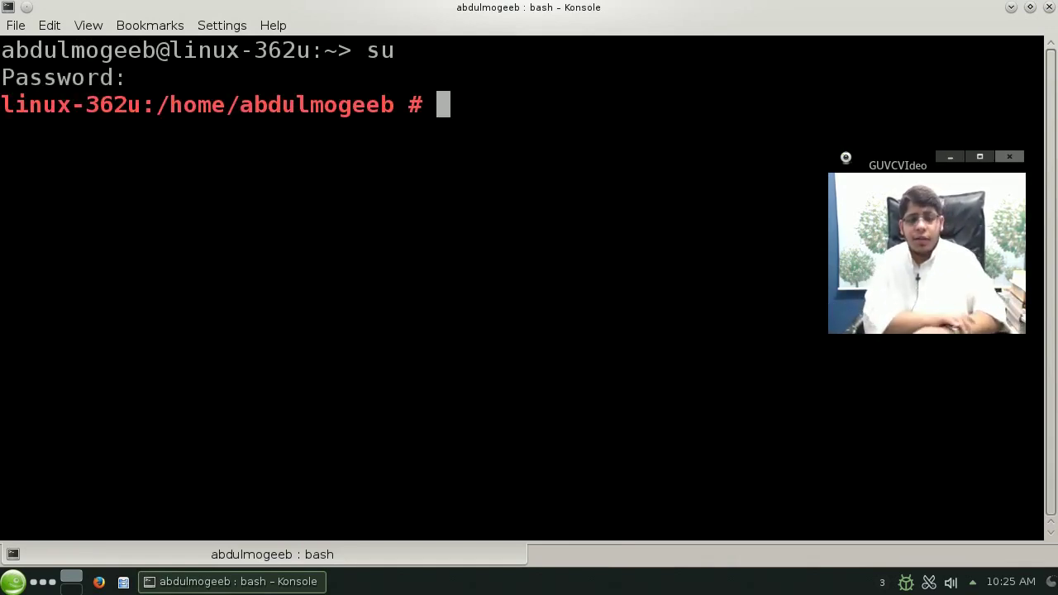
key("ctrl+l")
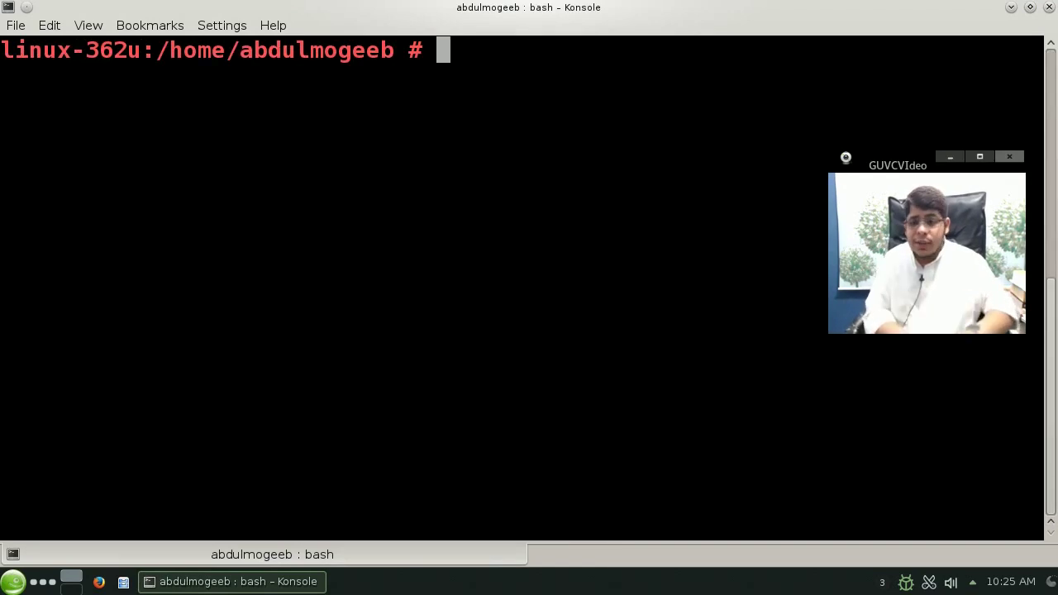
Start installing gimp with "zypper install gimp", accept the package list and abort during the download
type("zypper ")
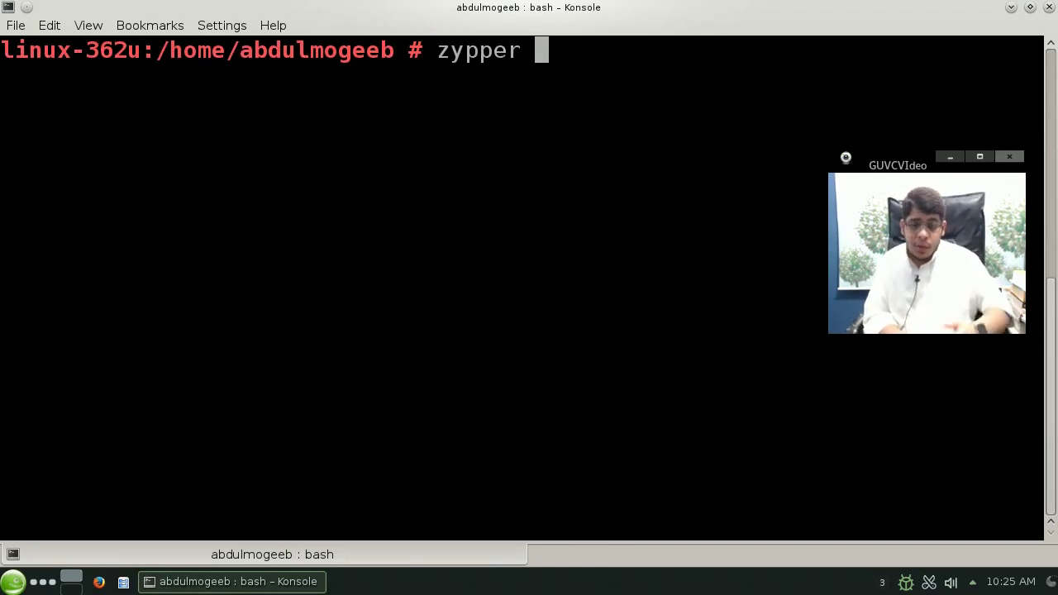
type("install ")
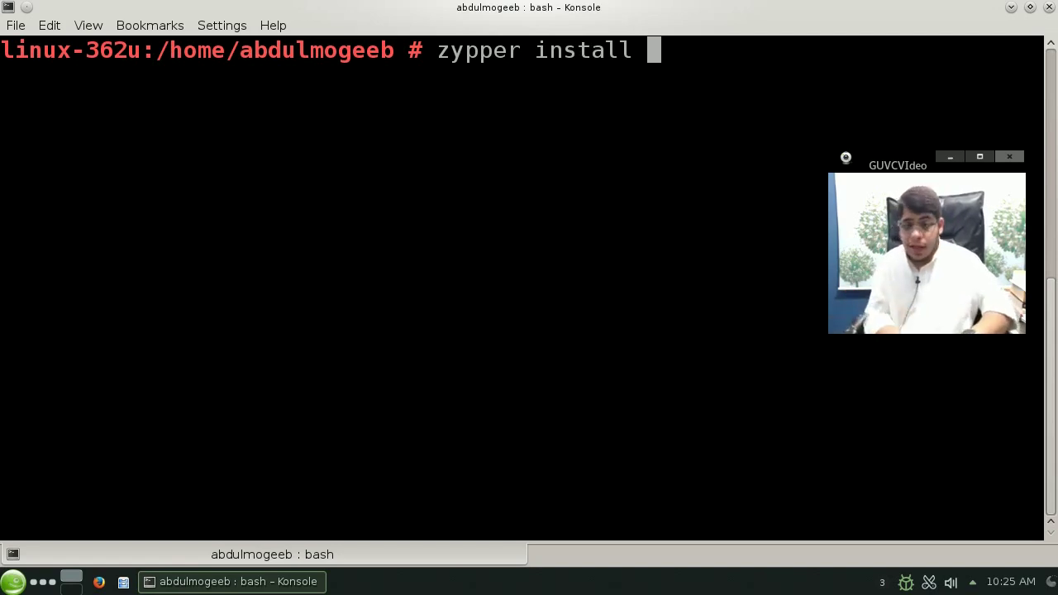
type("gimp")
key("Return")
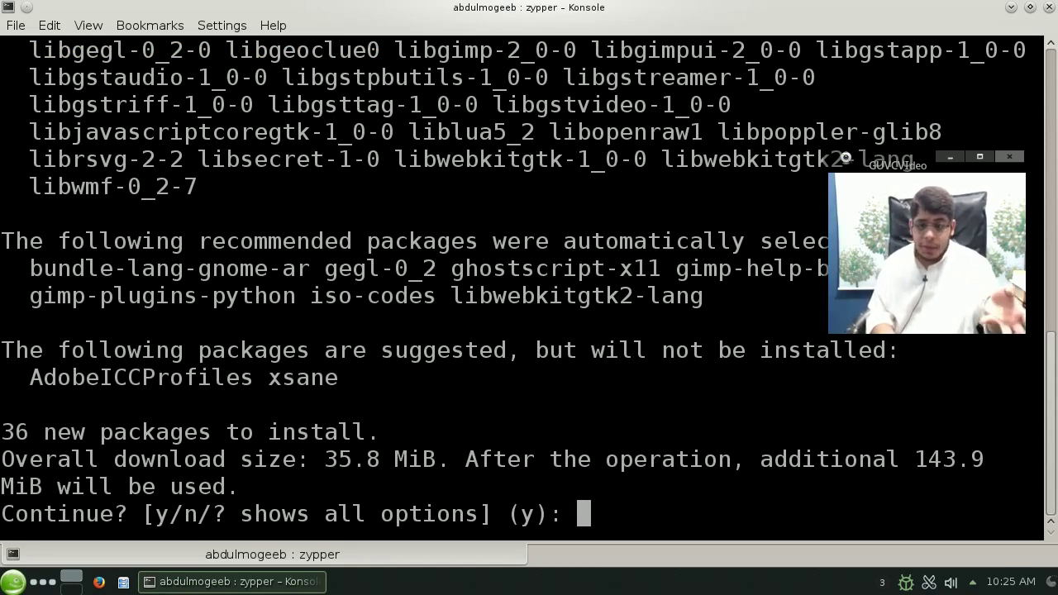
key("Return")
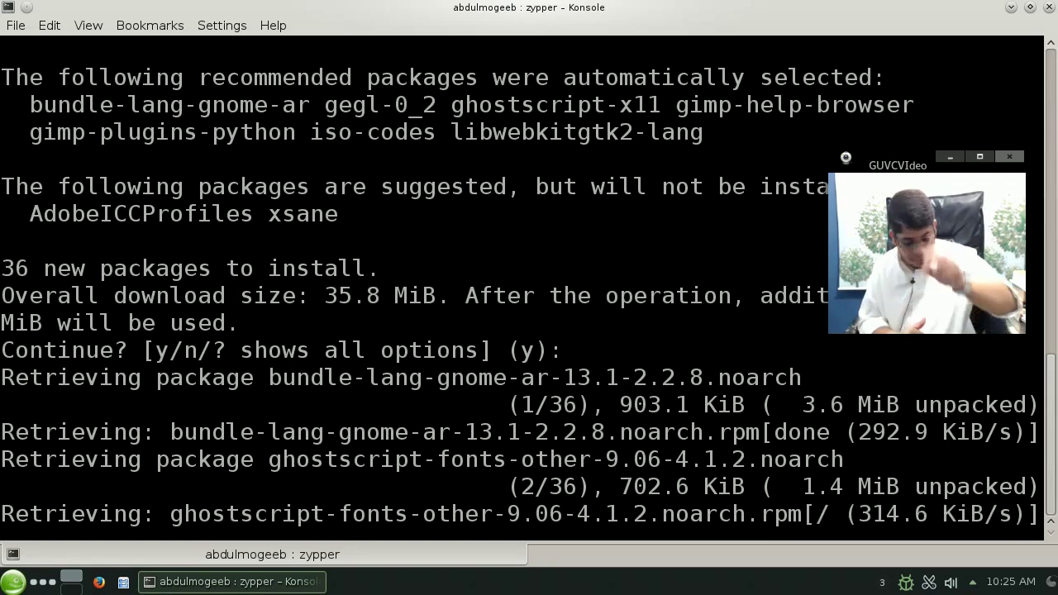
key("ctrl+c")
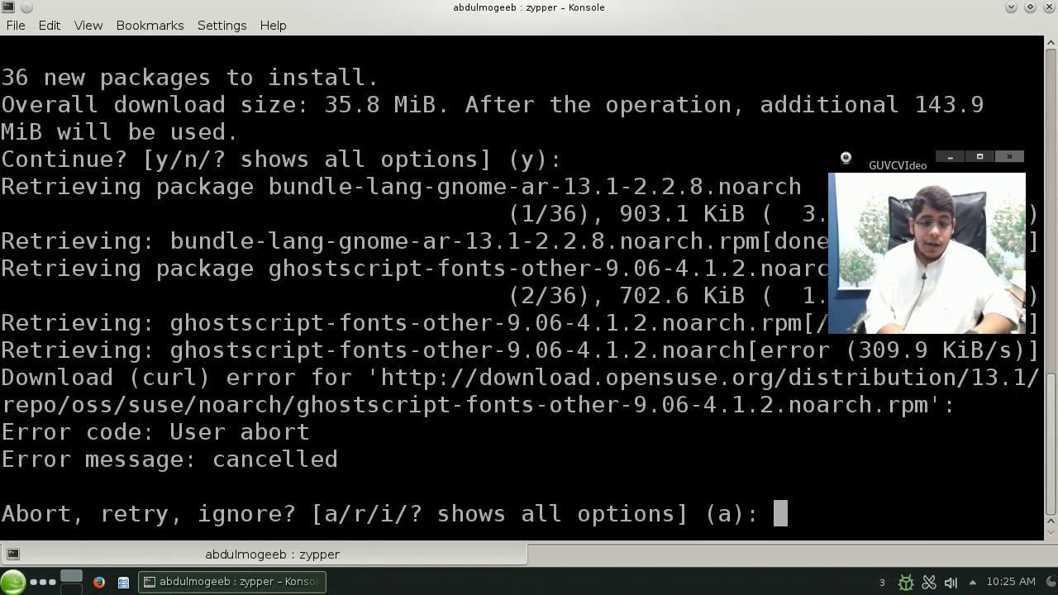
type("a")
key("Return")
Clear the terminal and refresh all software repositories with "zypper refresh"
key("ctrl+l")
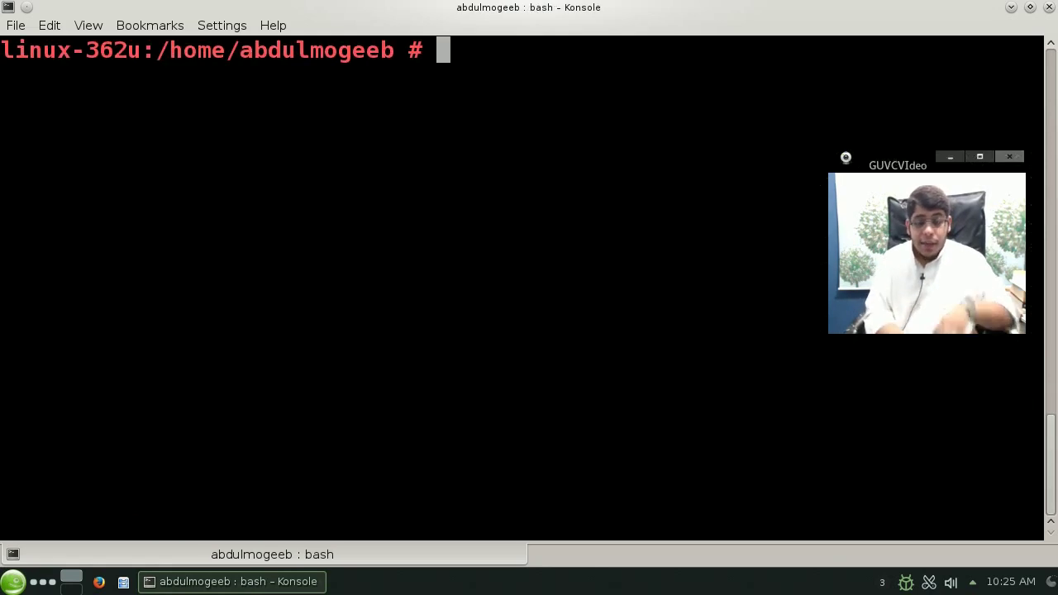
type("zypper refresh")
key("Return")
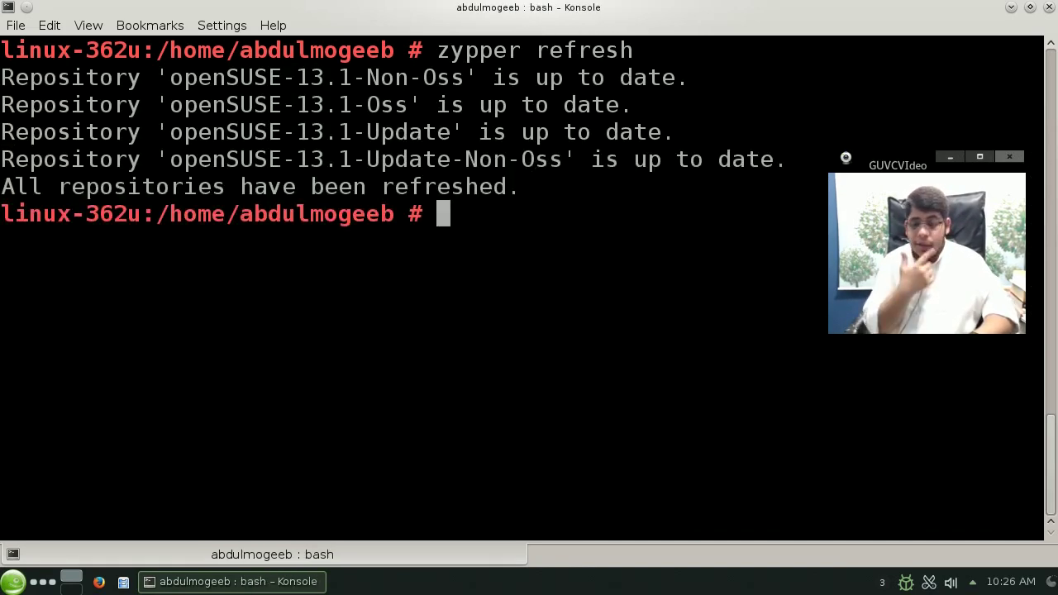
Start a system update with "zypper update" and look through the list of packages it proposes
key("Up")
key("BackSpace")
key("BackSpace")
key("BackSpace")
key("BackSpace")
key("BackSpace")
key("BackSpace")
key("BackSpace")
type("update")
key("Return")
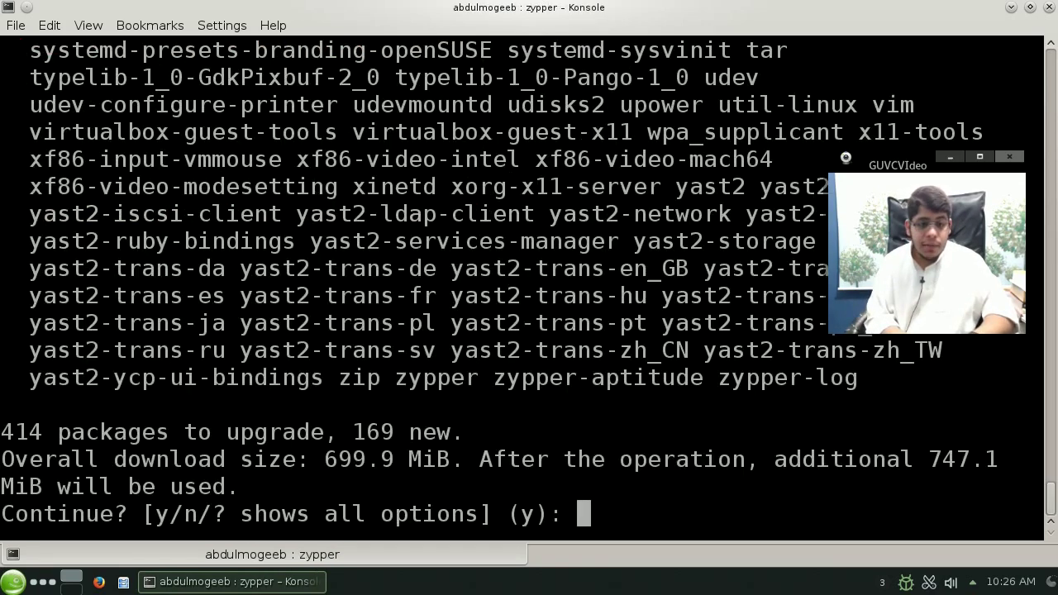
scroll(338, 368, "up", 10)
scroll(338, 368, "up", 6)
scroll(338, 369, "down", 16)
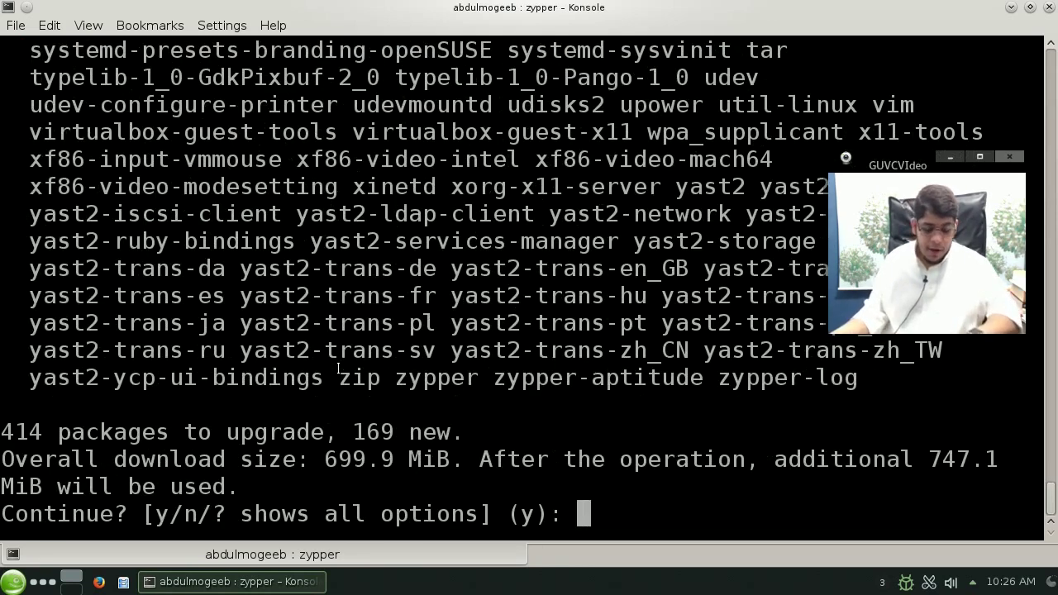
Decline the proposed system update and close the terminal window
type("n")
key("BackSpace")
type("n")
key("Return")
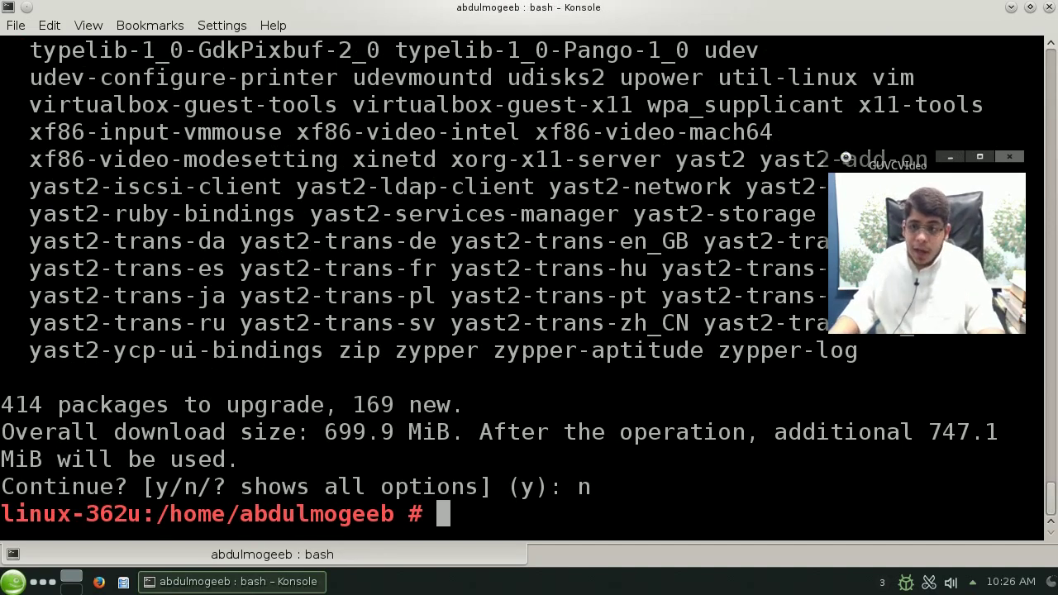
left_click(1029, 7)
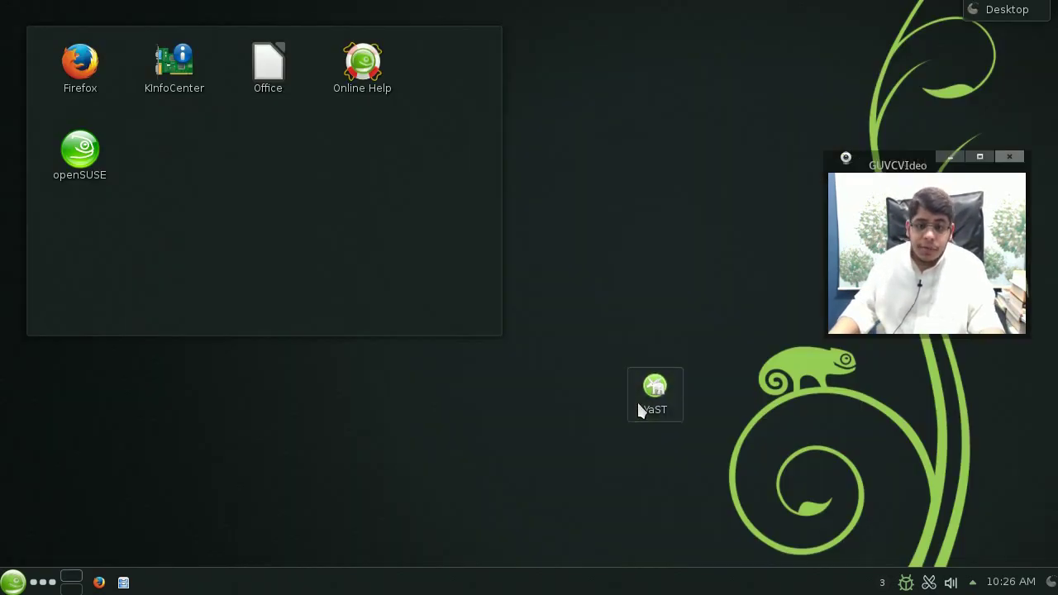
Open YaST from the desktop and bring up its Software Repositories module
left_click(653, 393)
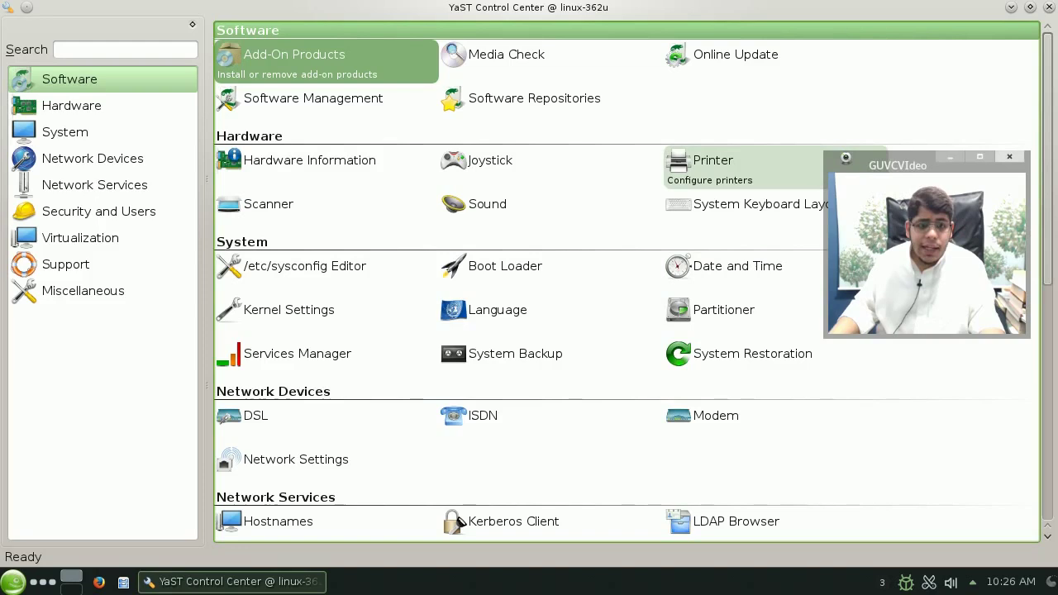
left_click_drag(892, 170, 865, 331)
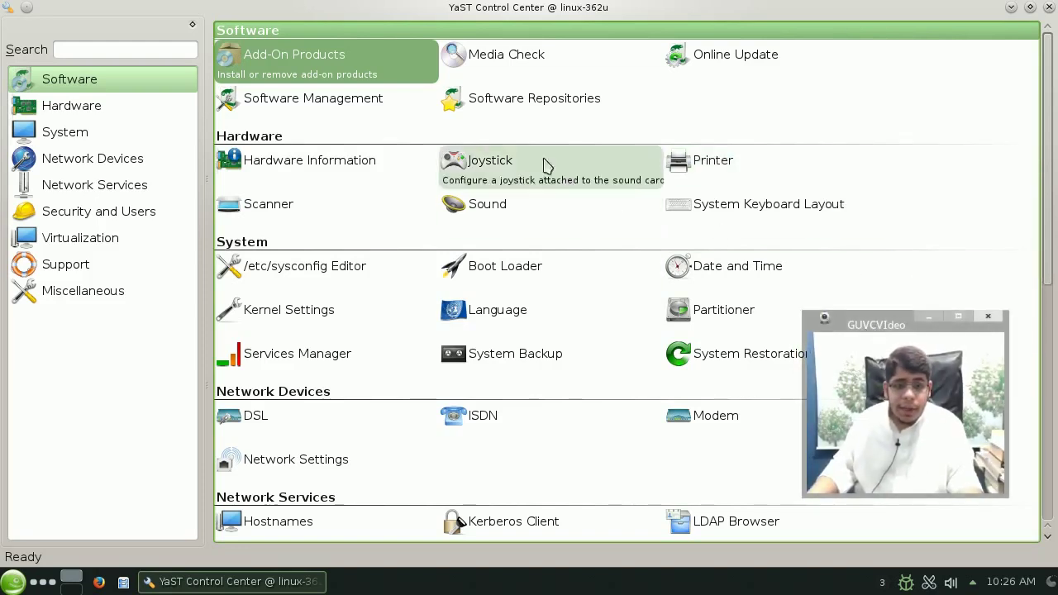
left_click(645, 114)
left_click_drag(848, 314, 616, 387)
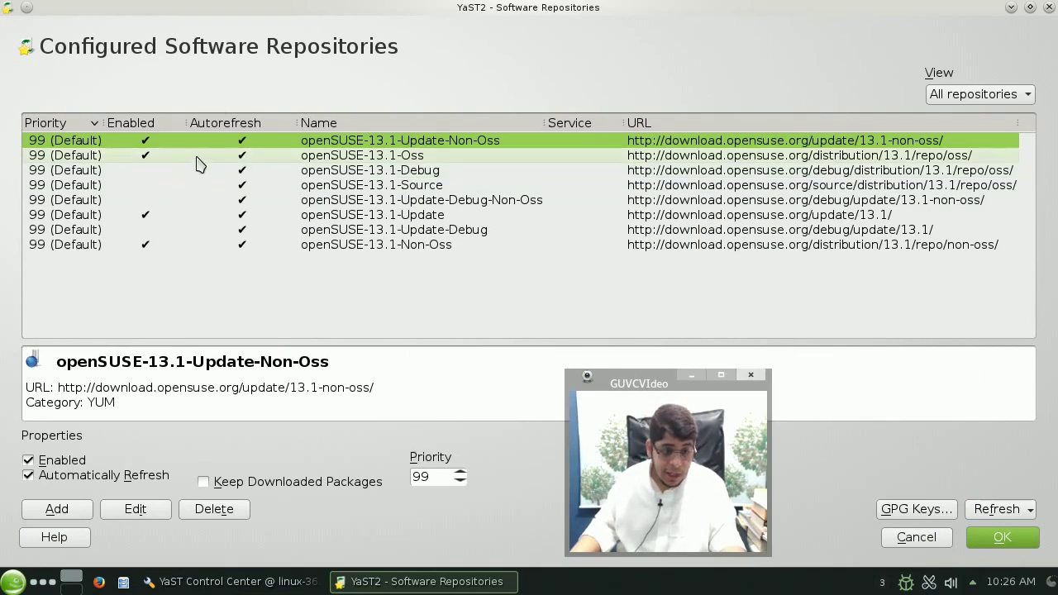
Disable and re-enable the openSUSE-13.1-Update-Non-Oss repository, then disable the openSUSE-13.1-Update repository
left_click(77, 464)
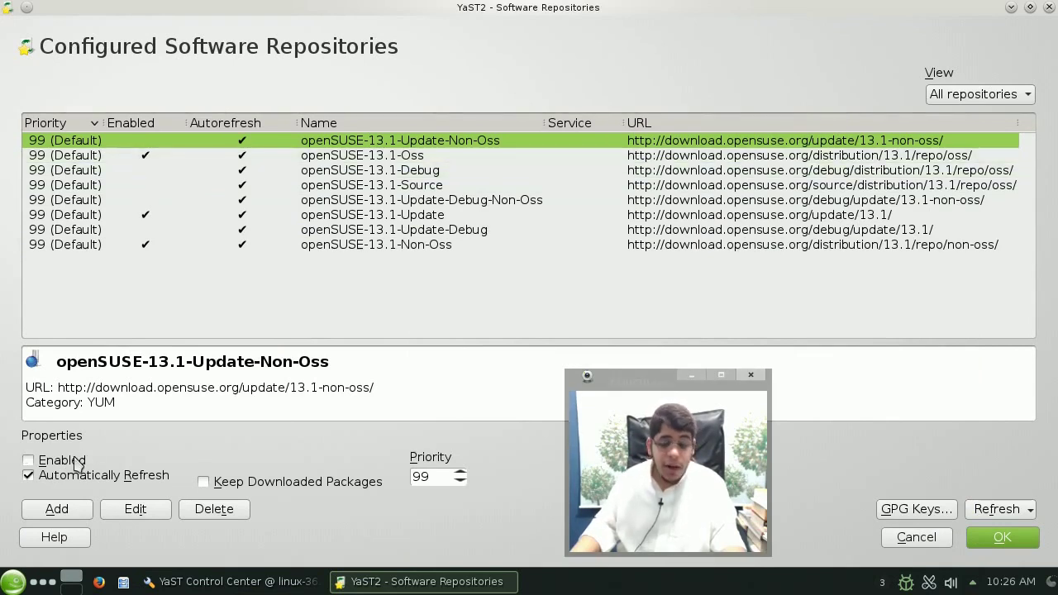
left_click(76, 464)
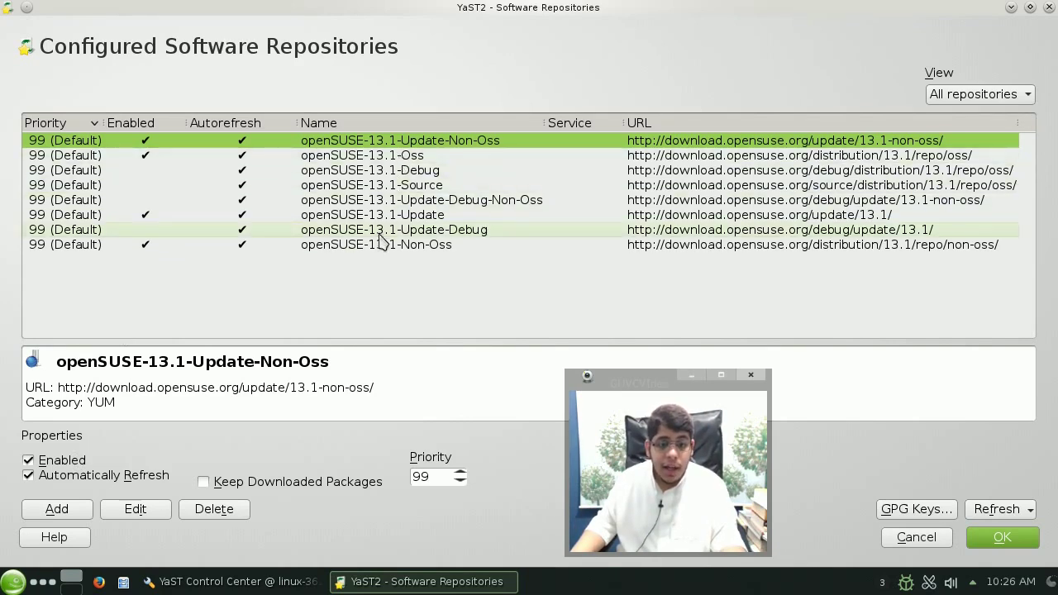
left_click(390, 186)
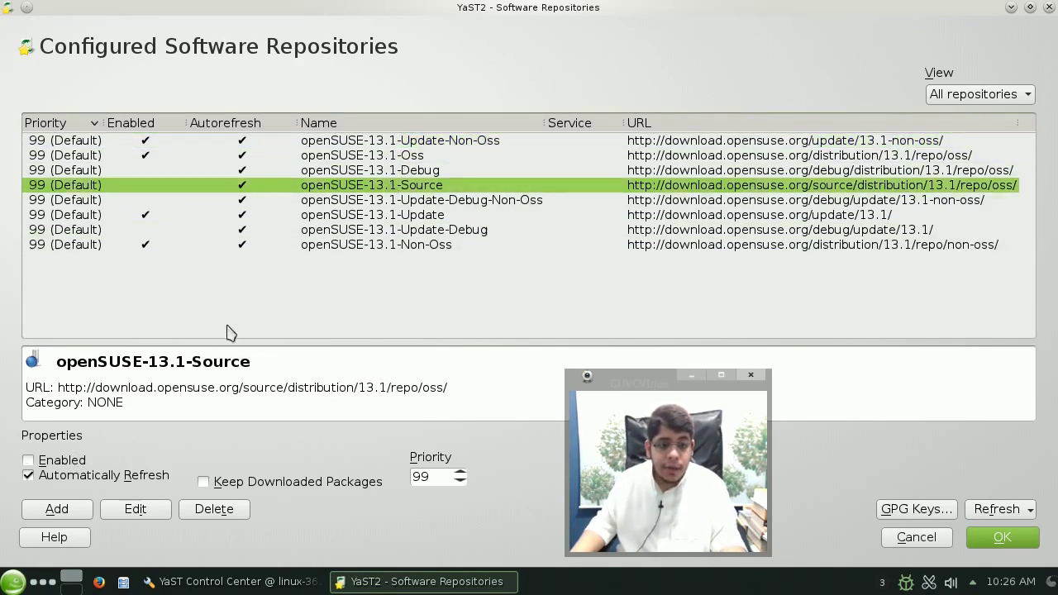
left_click(198, 218)
left_click(48, 462)
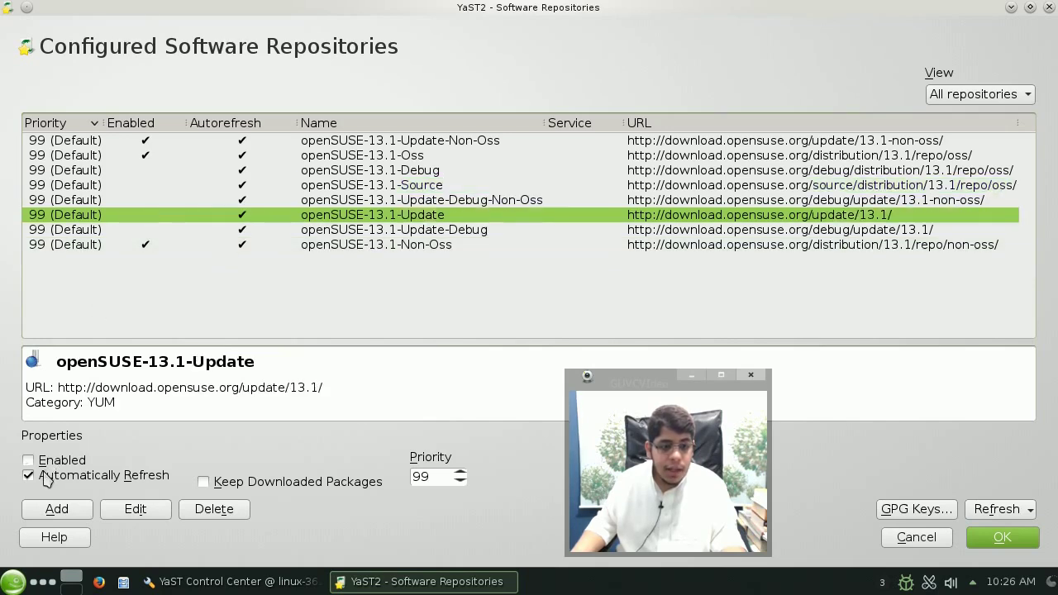
View the repository refresh options, then abort the repository configuration and discard all changes
left_click(972, 514)
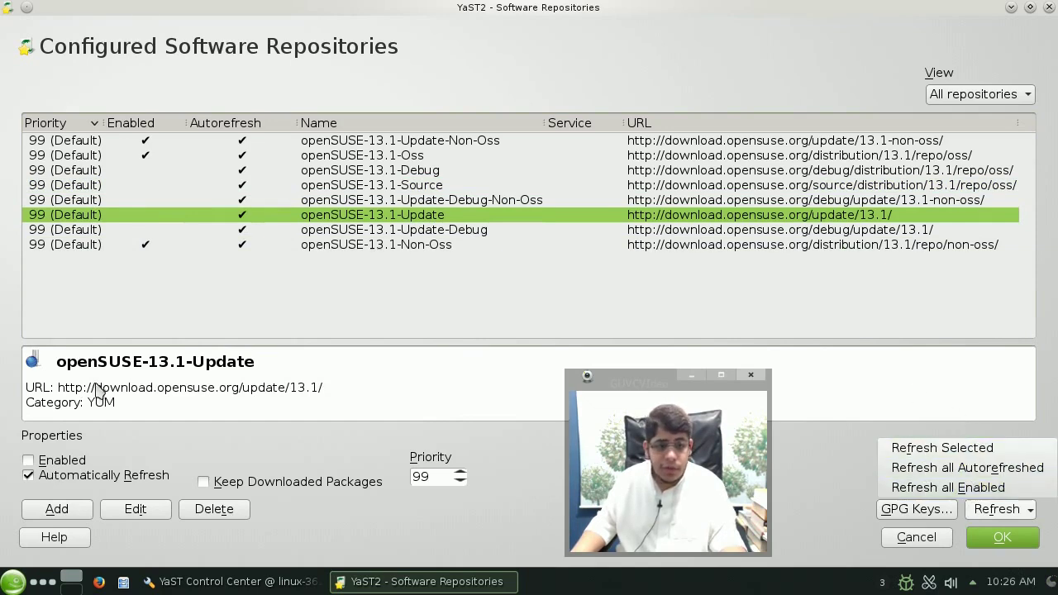
left_click(899, 409)
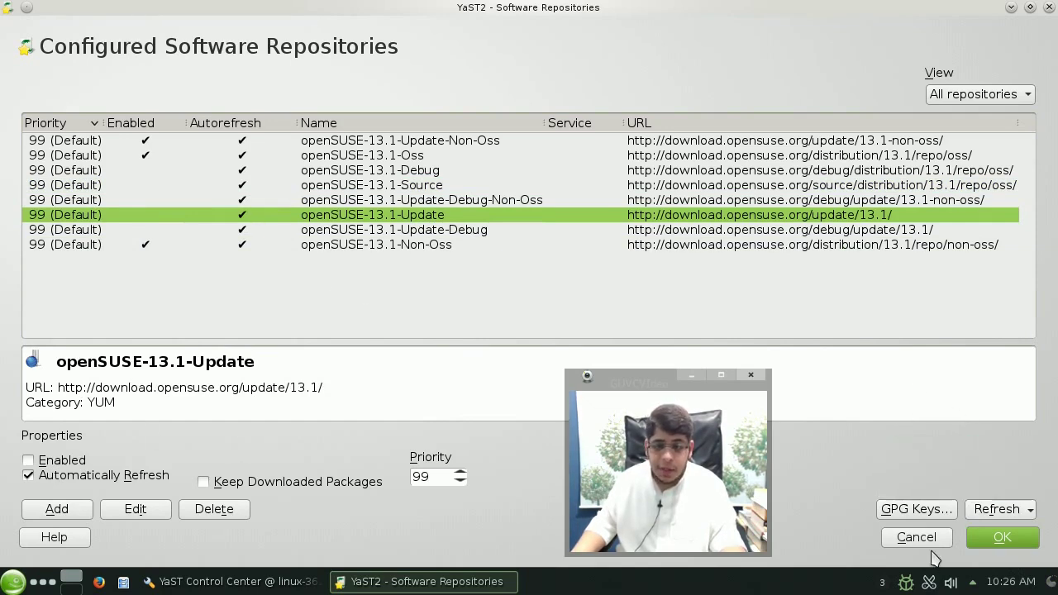
key("Escape")
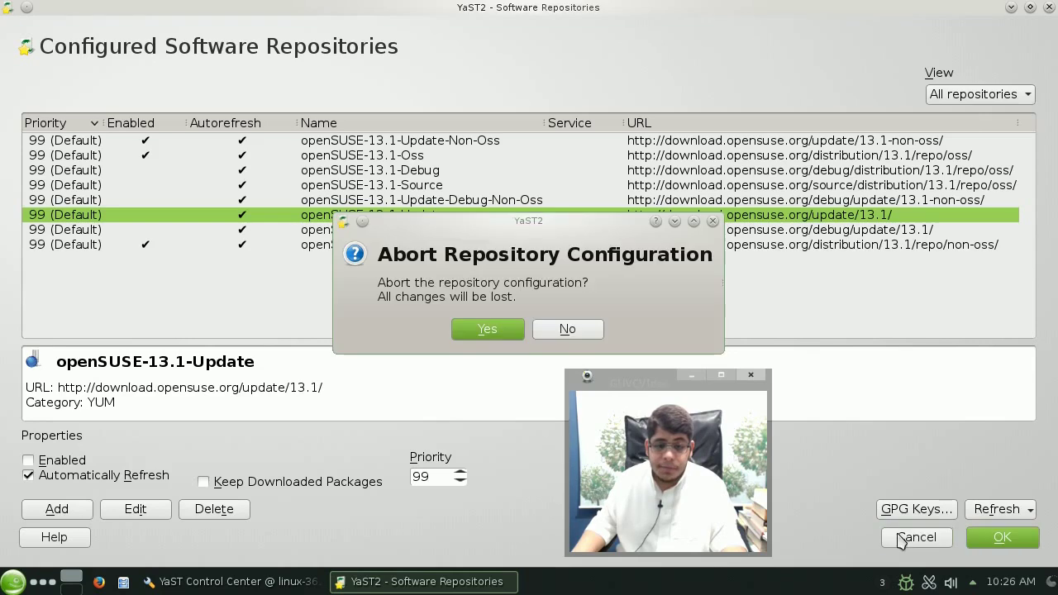
left_click(487, 329)
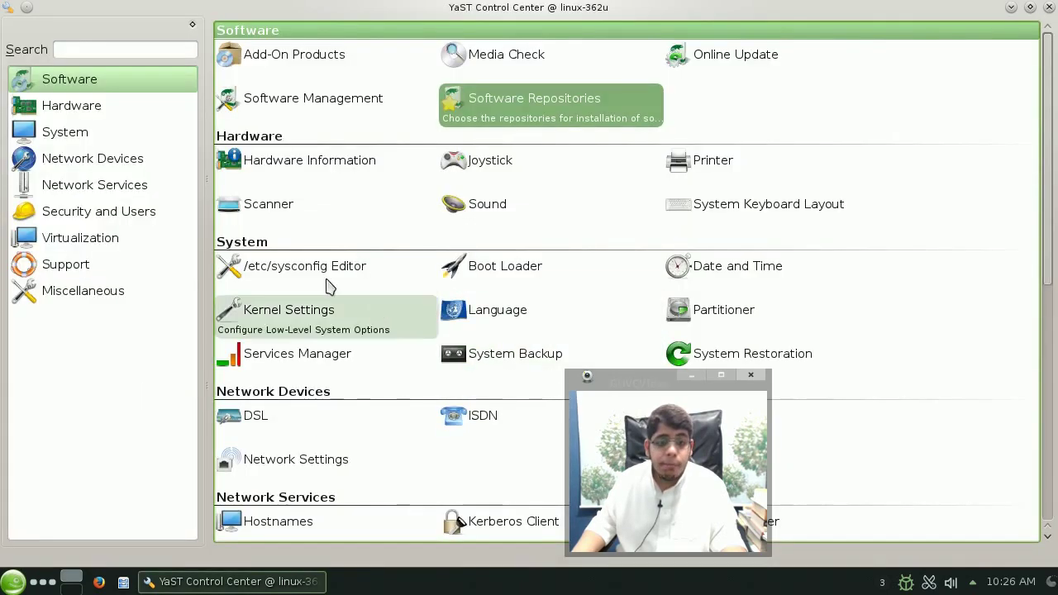
Go to YaST's Hardware section, view the Printer module's configurations and close it
left_click(98, 111)
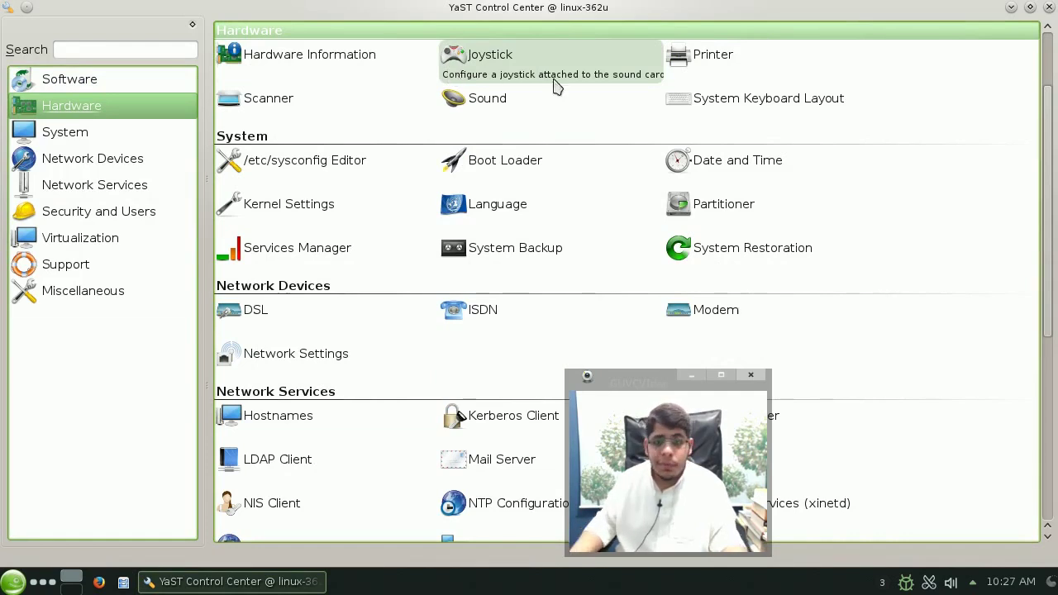
left_click(735, 60)
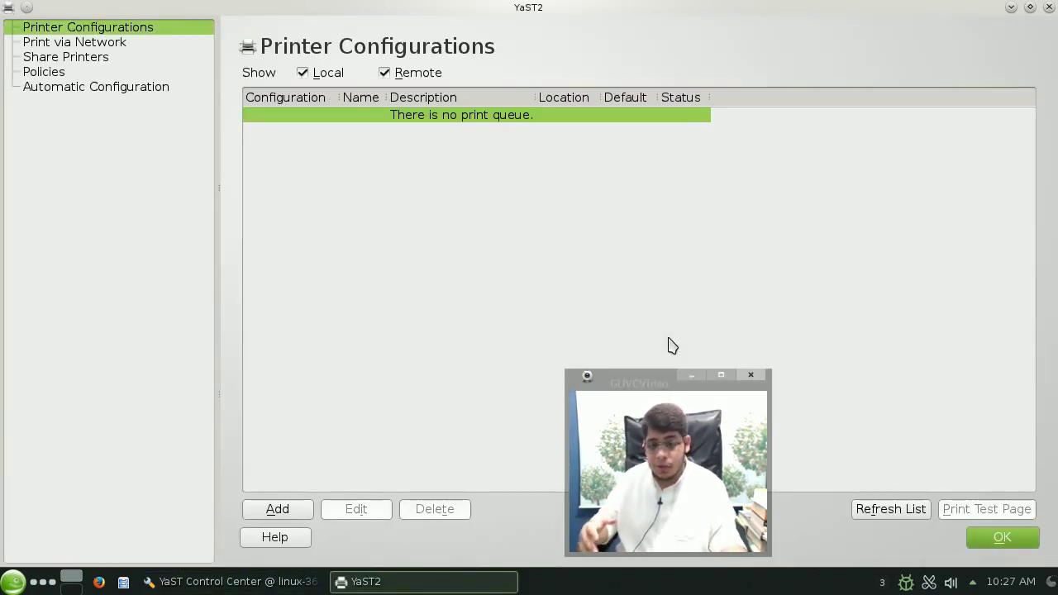
left_click_drag(613, 385, 854, 275)
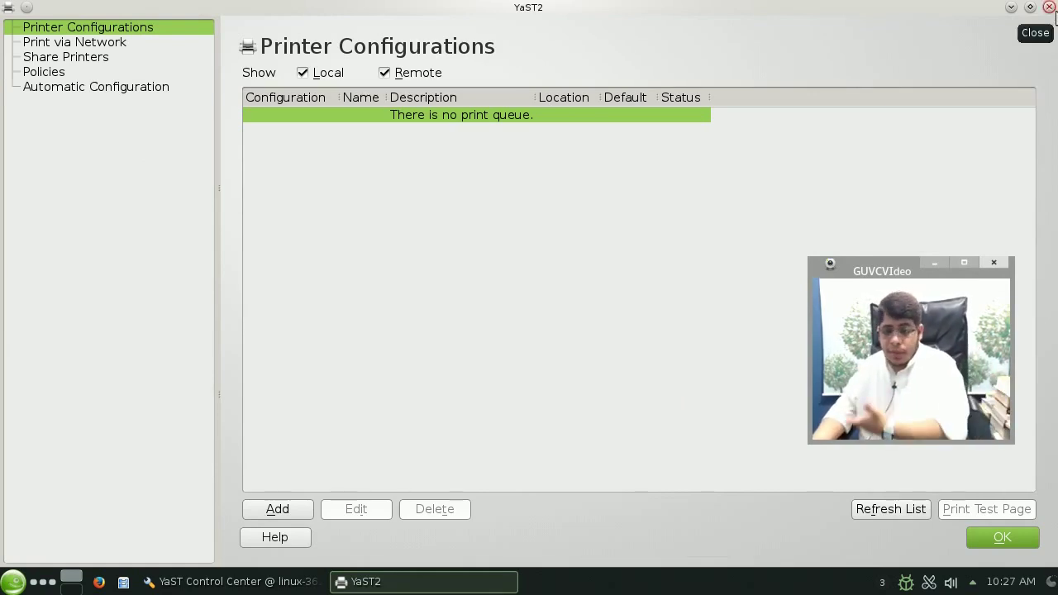
left_click(1049, 7)
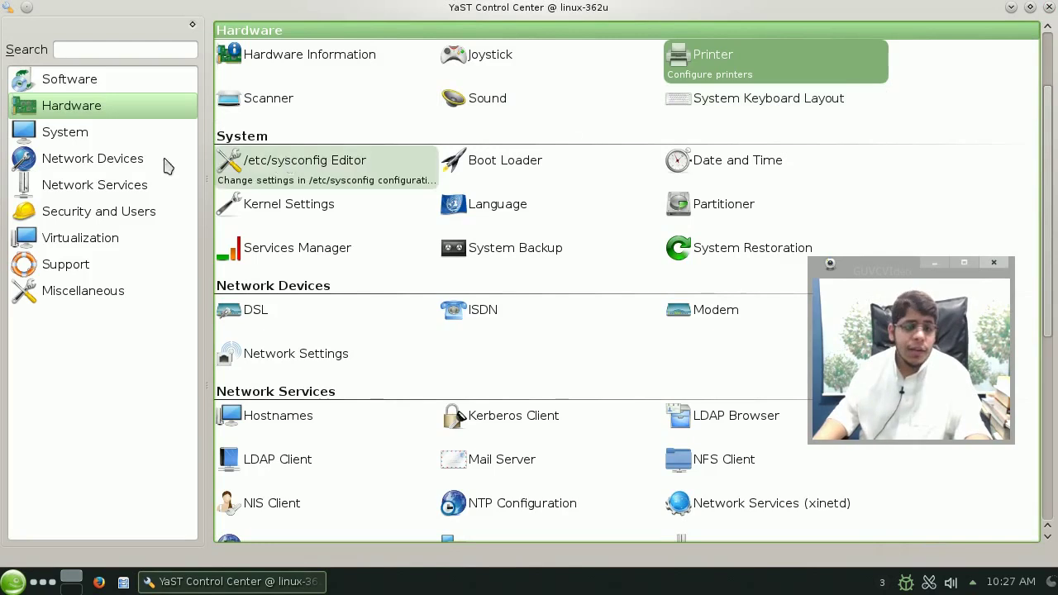
Open the /etc/sysconfig Editor and expand the Applications group to look at its SuSEhelp entry
left_click(351, 158)
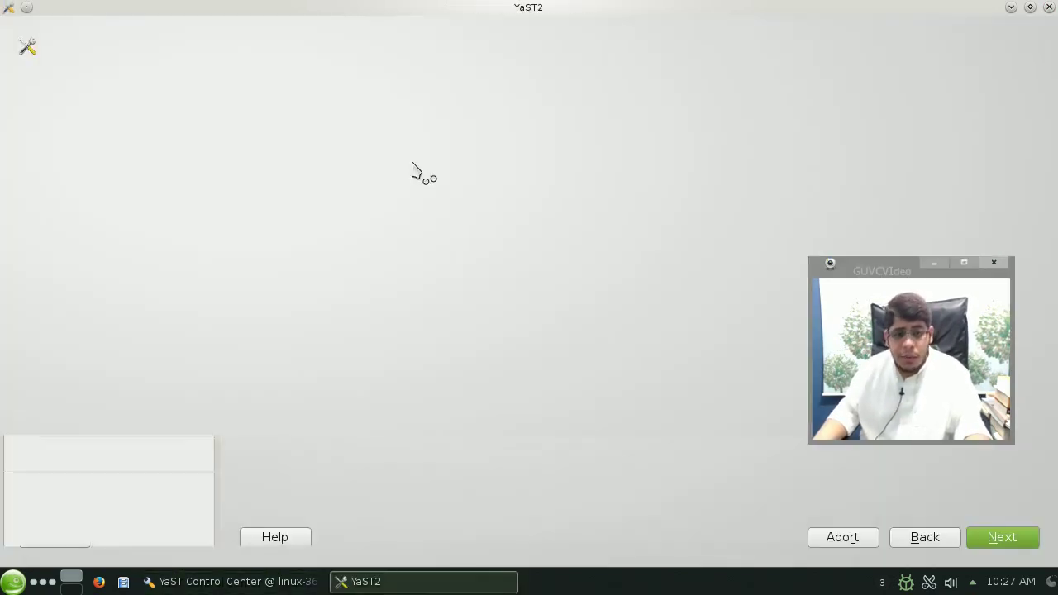
left_click(94, 33)
left_click(10, 28)
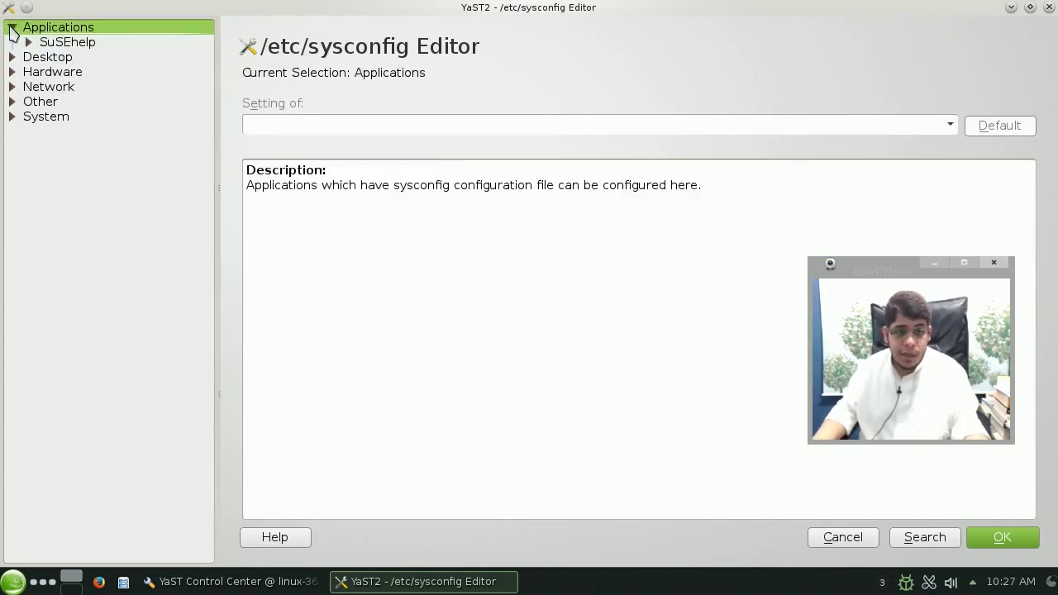
left_click(75, 43)
left_click(39, 69)
Expand the Desktop group, view the X_MOUSE_CURSOR setting and cancel the sysconfig editor
left_click(45, 57)
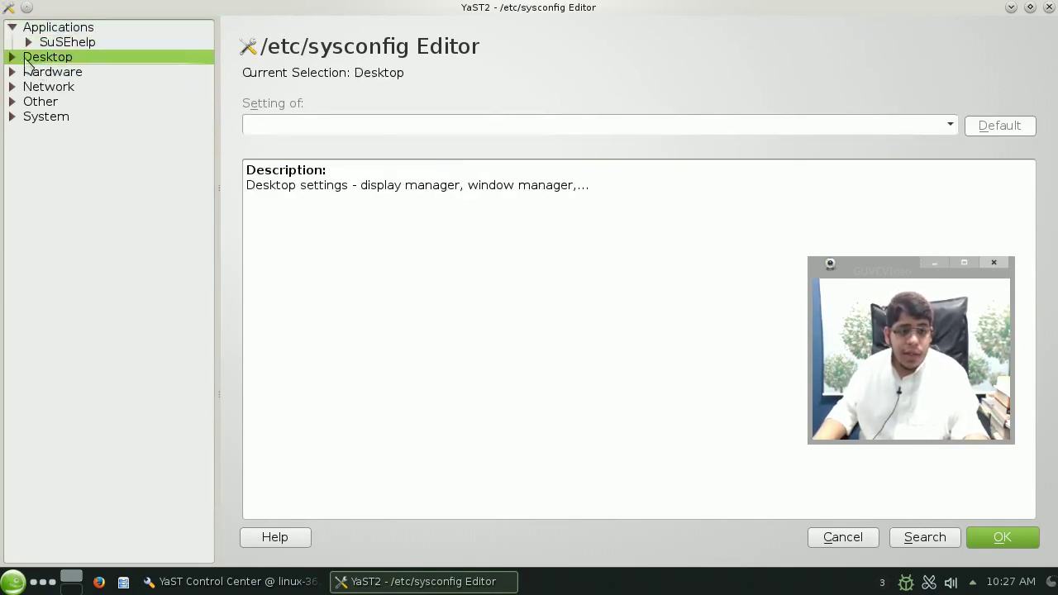
left_click(11, 57)
left_click(83, 86)
left_click(87, 162)
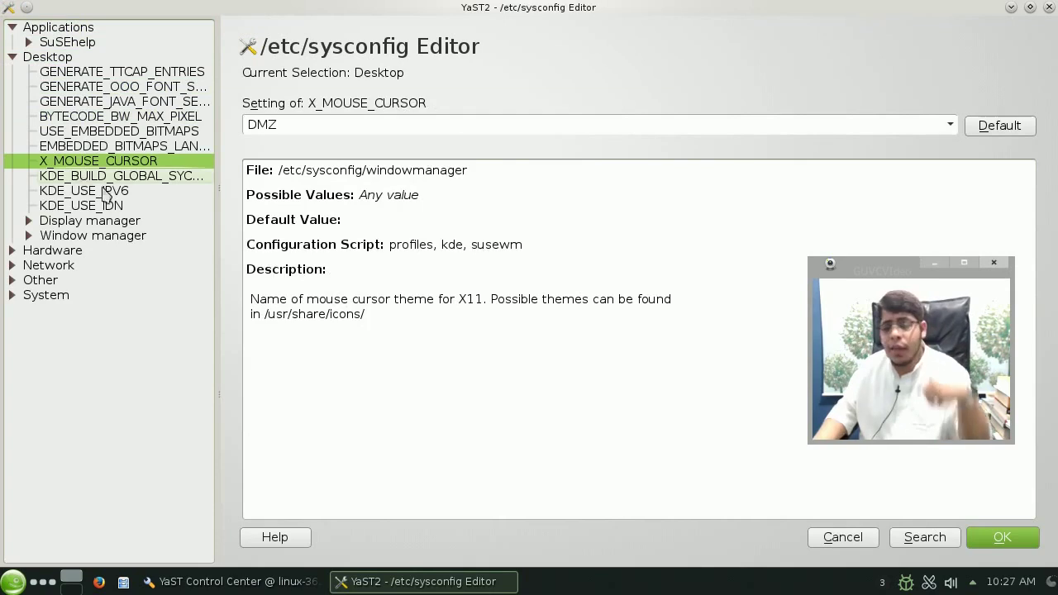
left_click(853, 535)
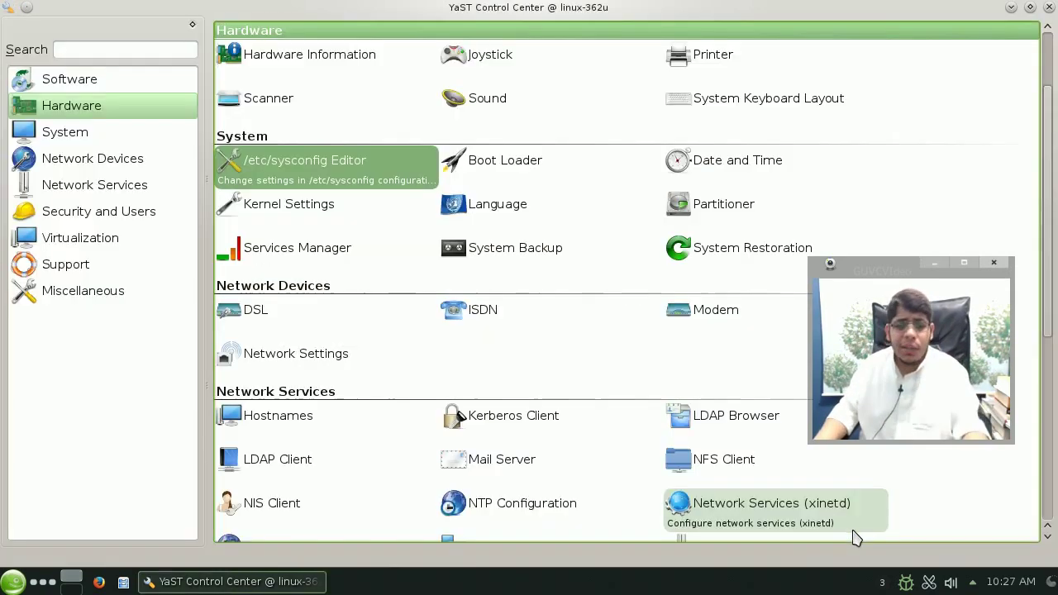
Open YaST's Language module and choose Arabic as the primary language
left_click(547, 223)
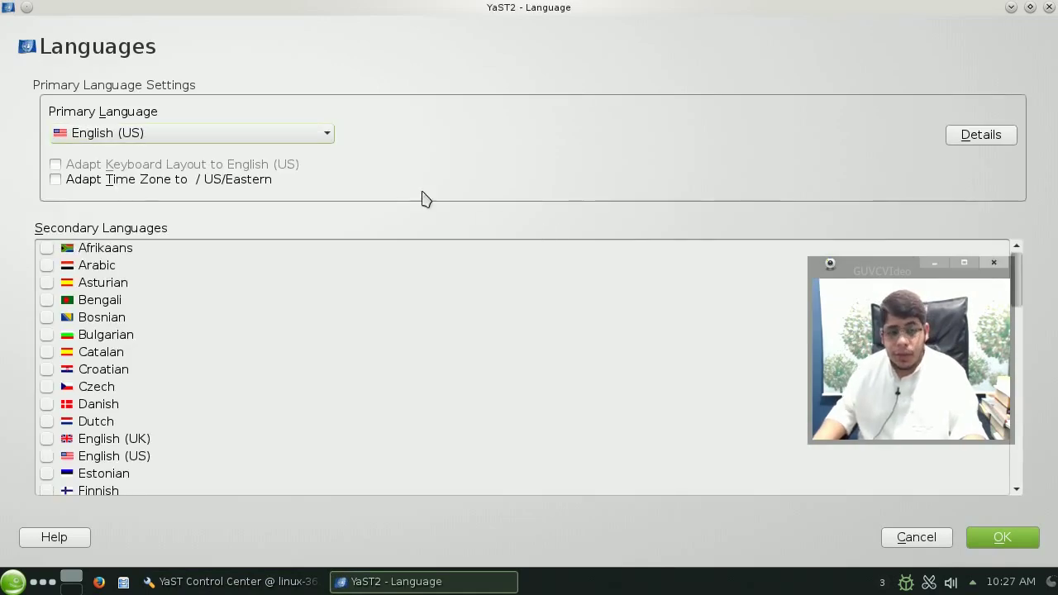
left_click(123, 139)
scroll(238, 281, "up", 1)
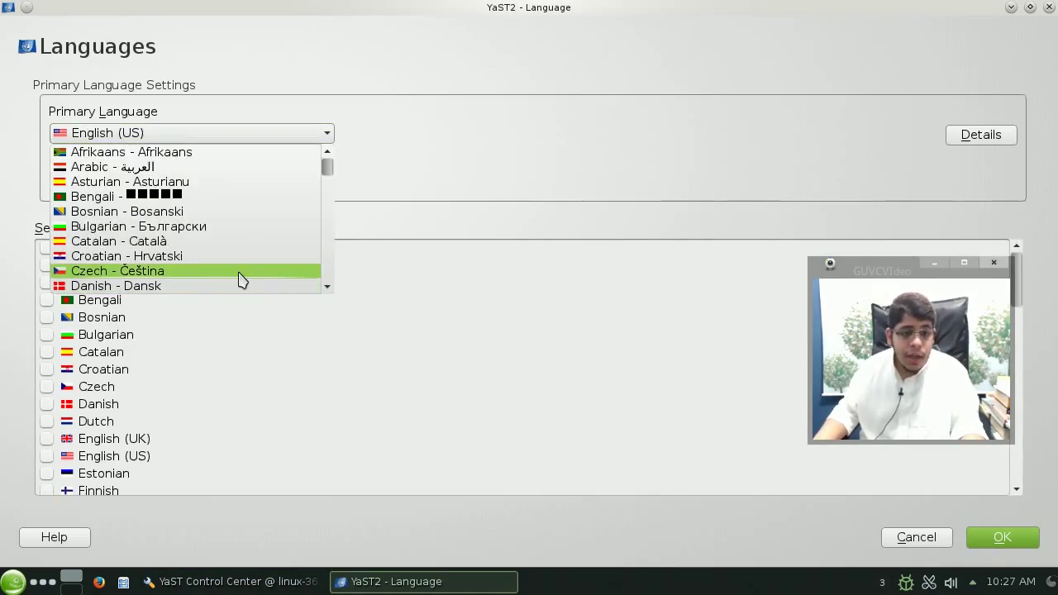
left_click(181, 170)
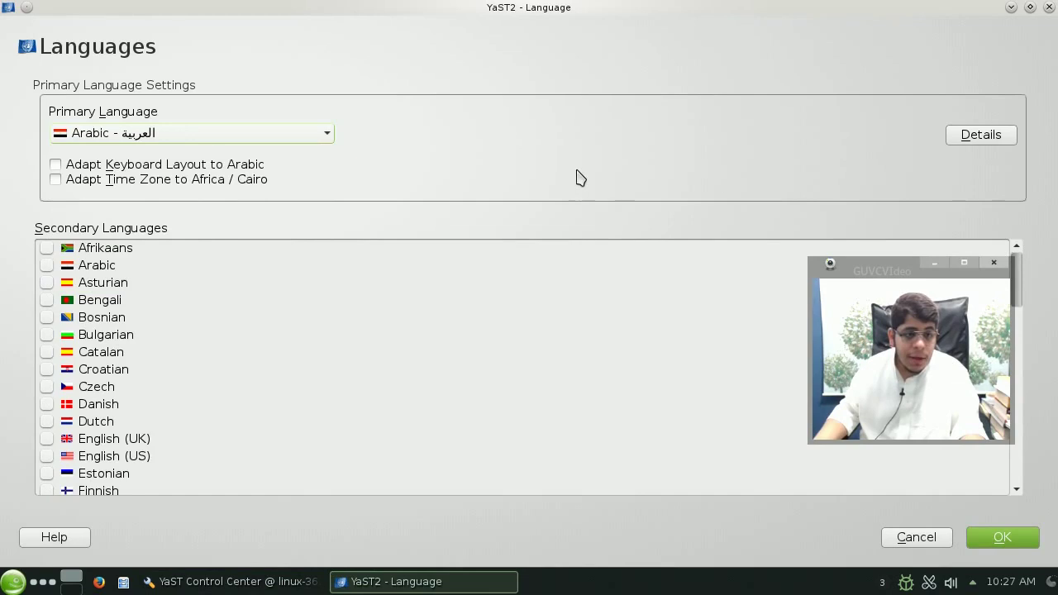
Look through the available primary and secondary languages, then cancel the Language module without saving
left_click(167, 134)
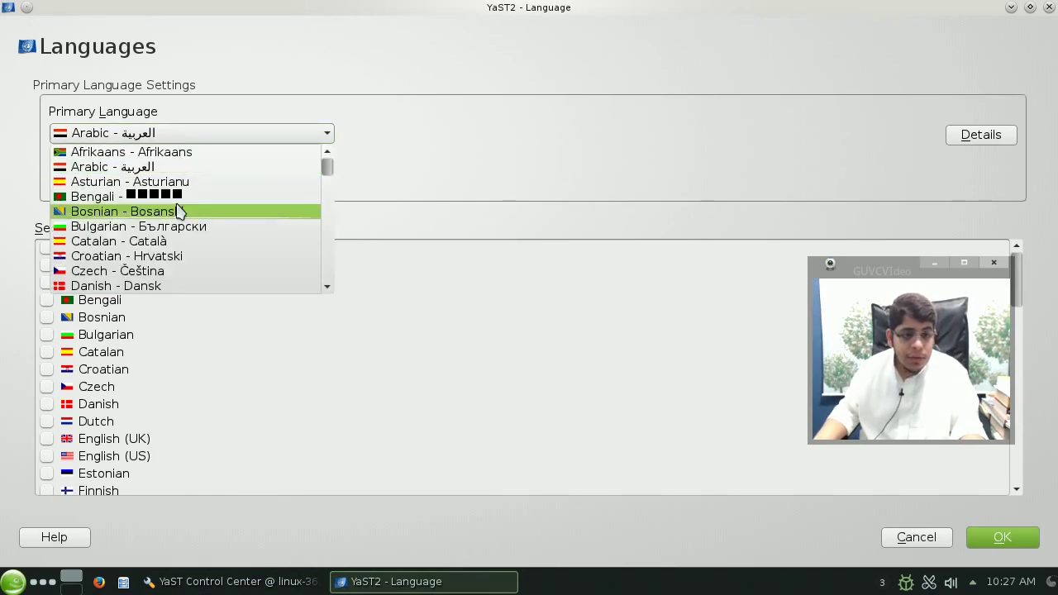
scroll(177, 208, "down", 15)
scroll(179, 209, "up", 11)
scroll(178, 209, "down", 11)
scroll(178, 210, "up", 3)
scroll(178, 209, "up", 13)
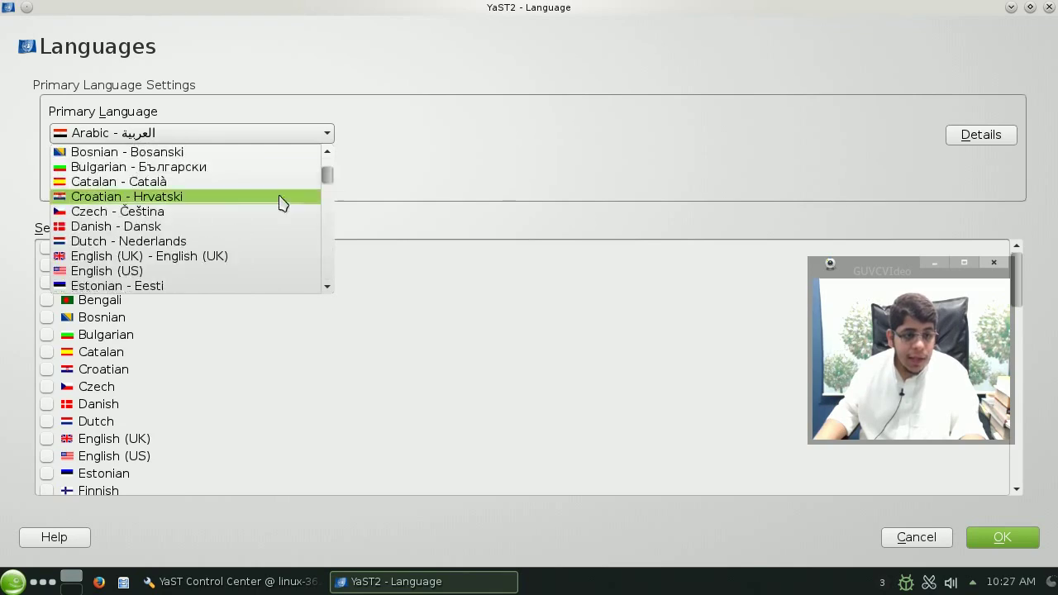
left_click(513, 170)
scroll(236, 338, "down", 11)
scroll(236, 338, "down", 5)
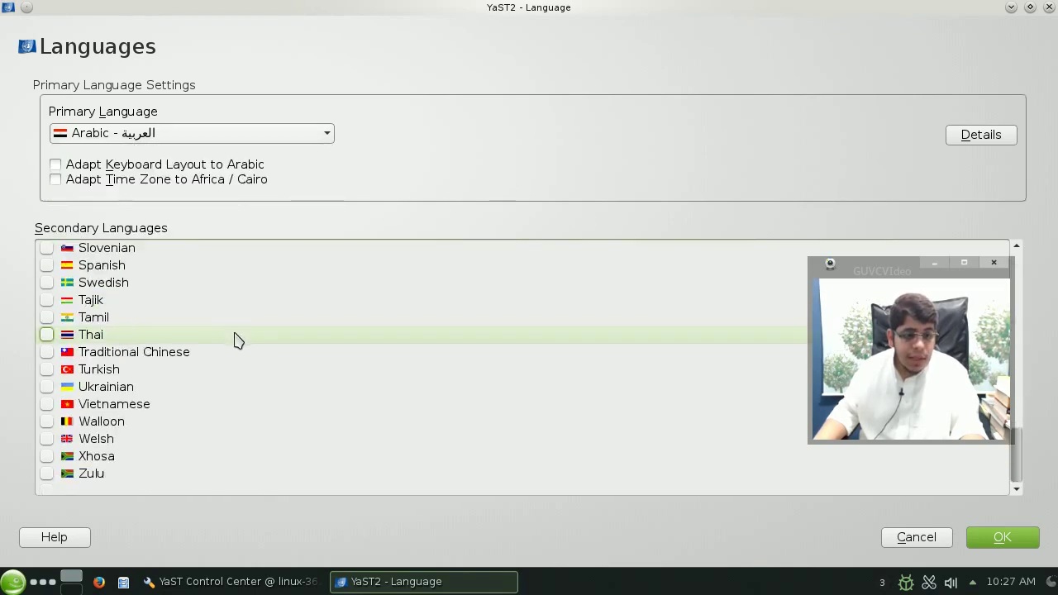
scroll(226, 347, "up", 15)
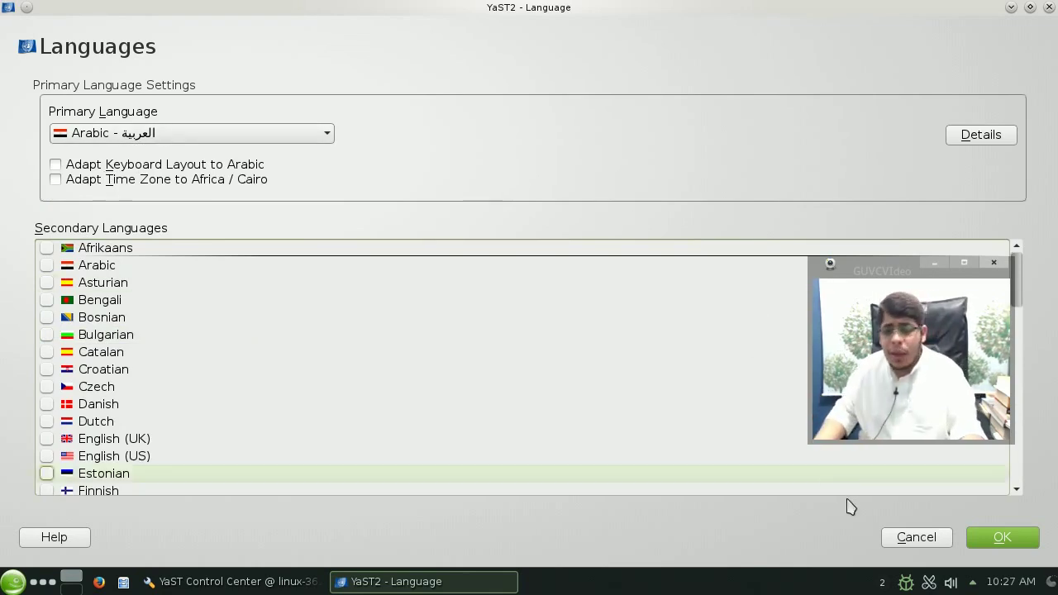
left_click(918, 538)
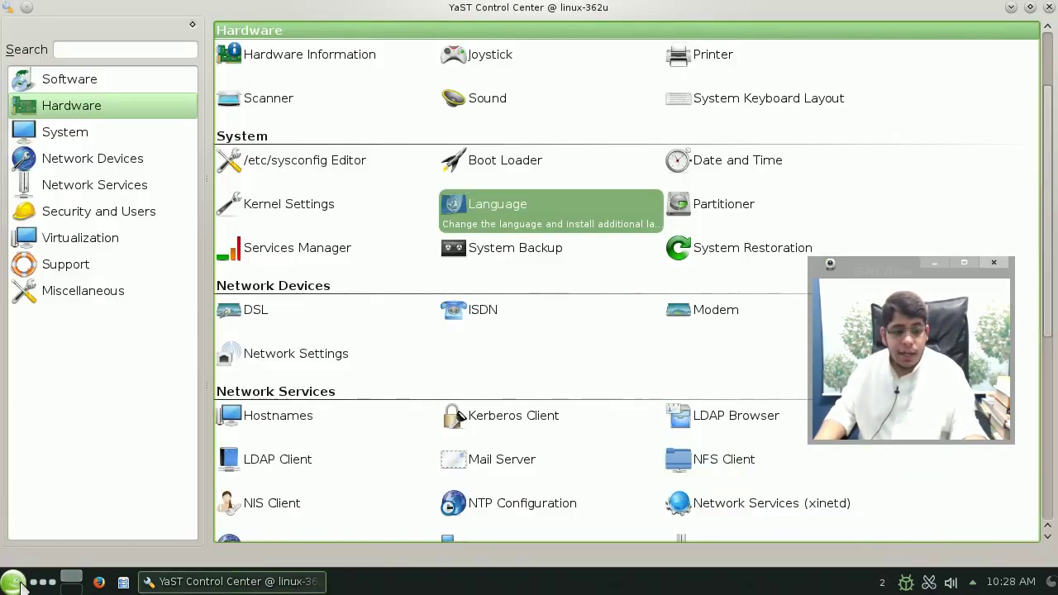
Open Configure Desktop, view the Languages settings under Locale and close the window
left_click(23, 585)
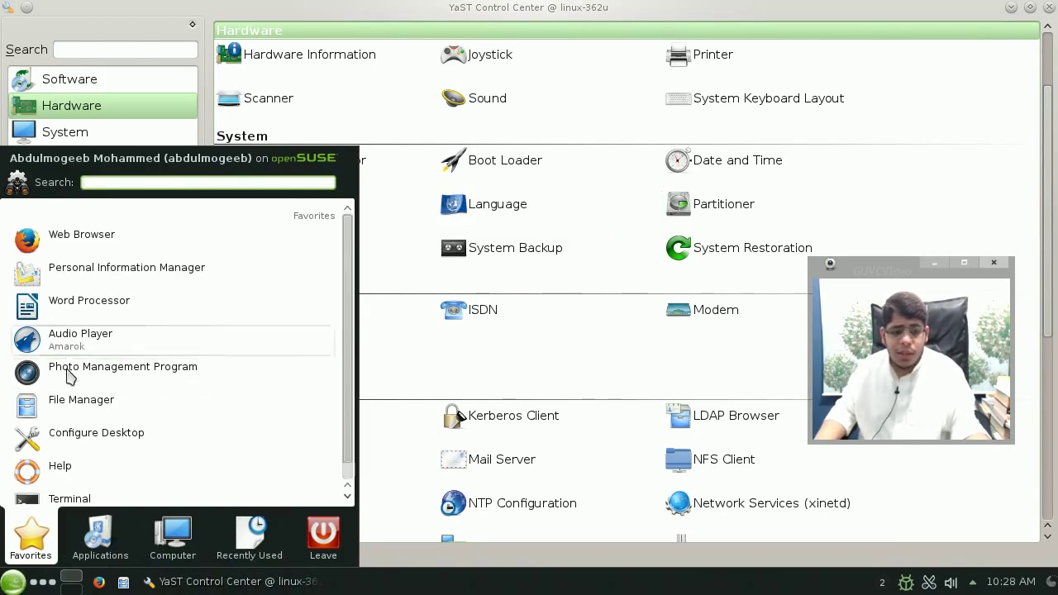
left_click(97, 420)
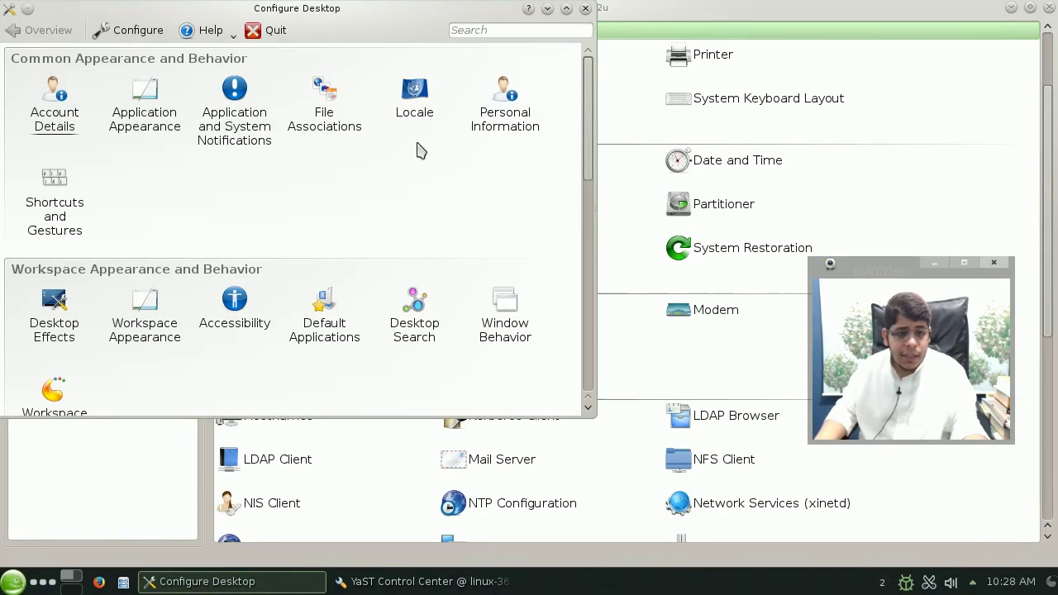
left_click(422, 98)
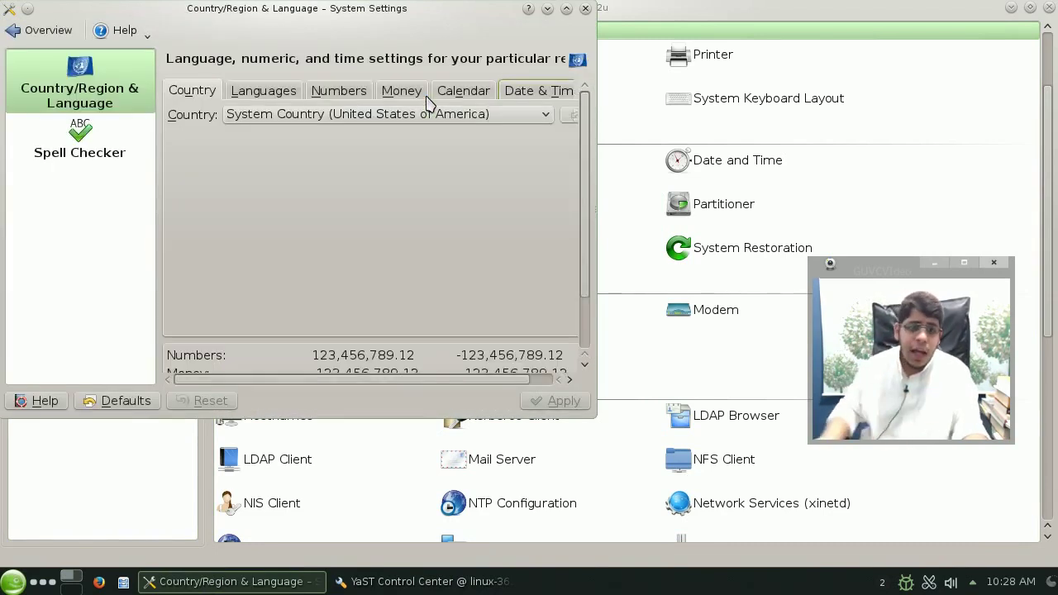
left_click(276, 88)
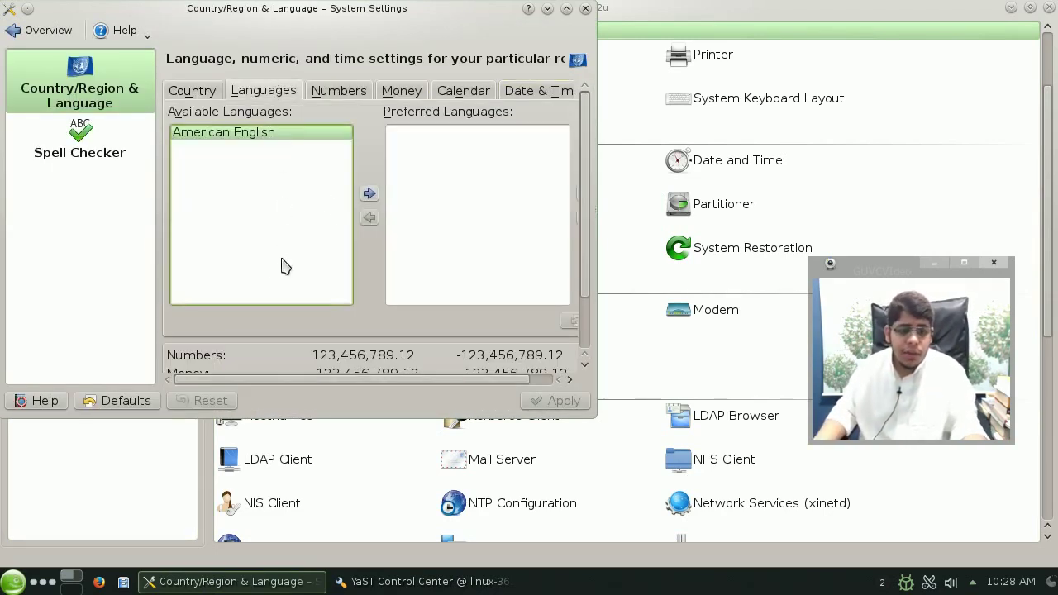
left_click(586, 8)
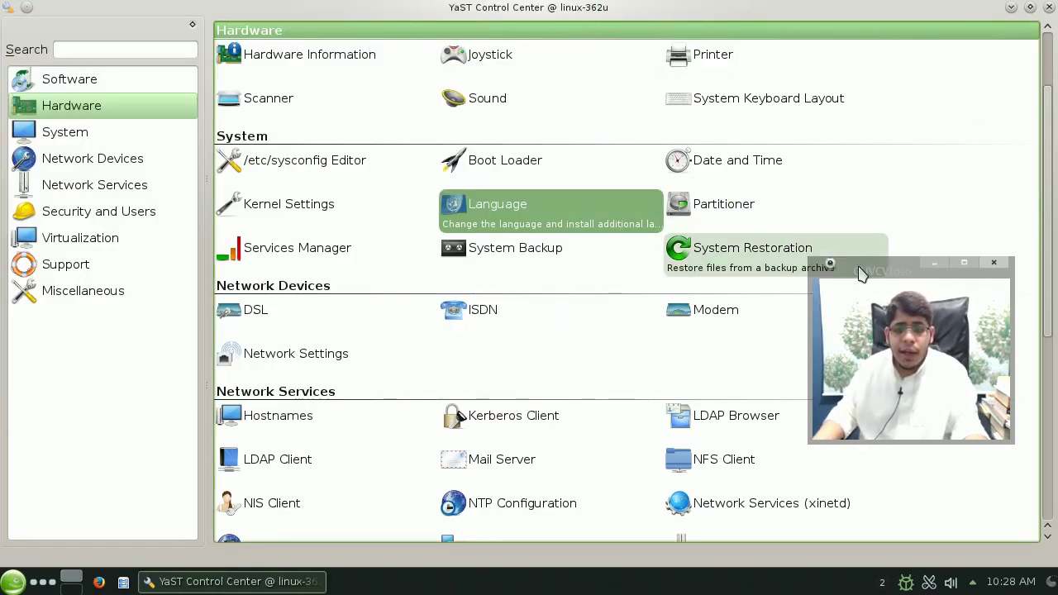
Open YaST's System Backup module, view the Profile Management options and cancel the module
left_click_drag(859, 275, 882, 347)
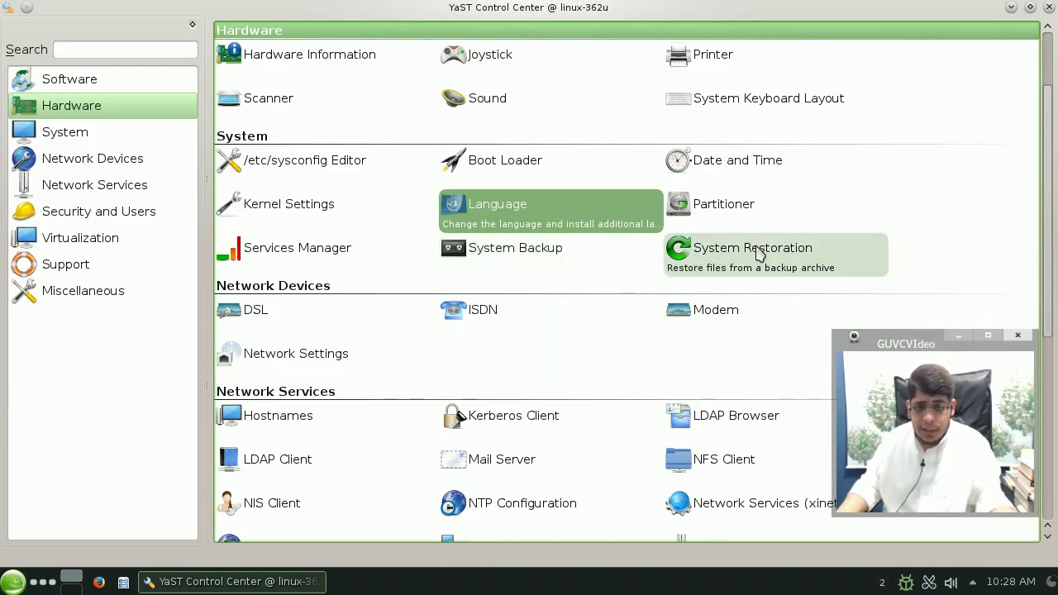
left_click(620, 256)
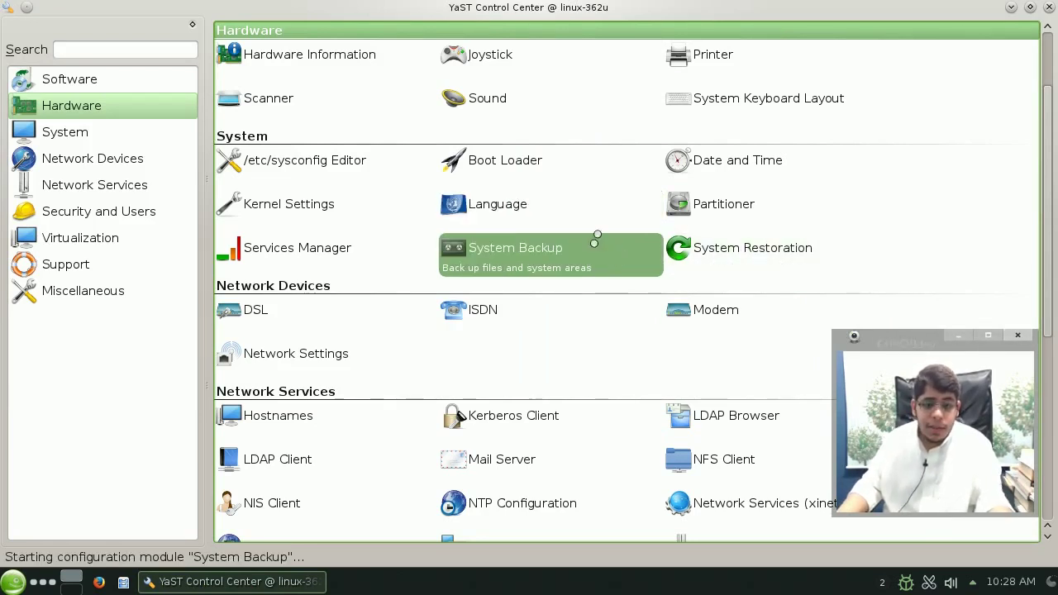
left_click(641, 463)
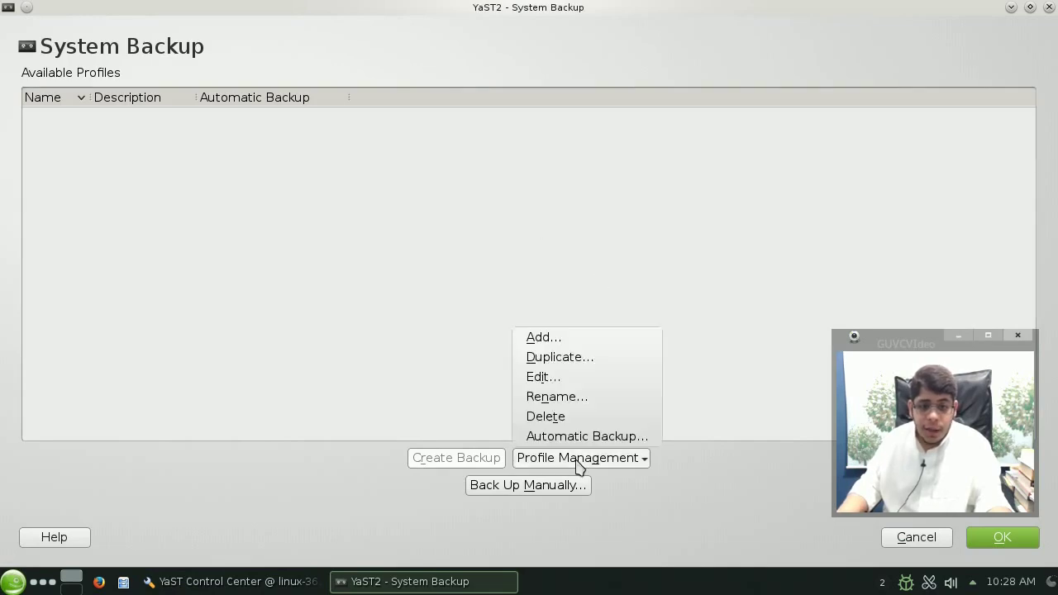
left_click(636, 240)
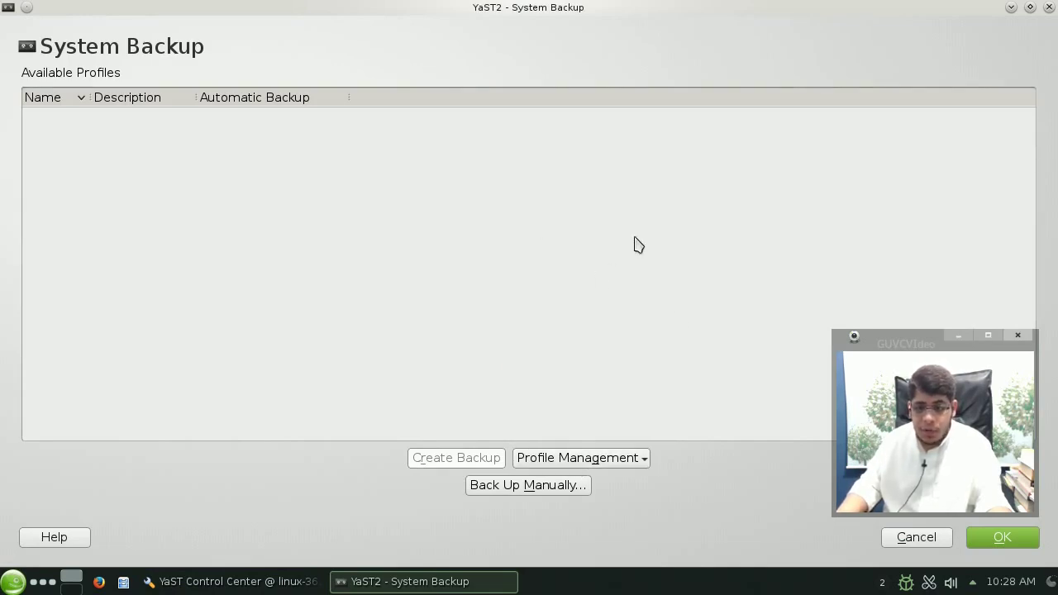
left_click(914, 541)
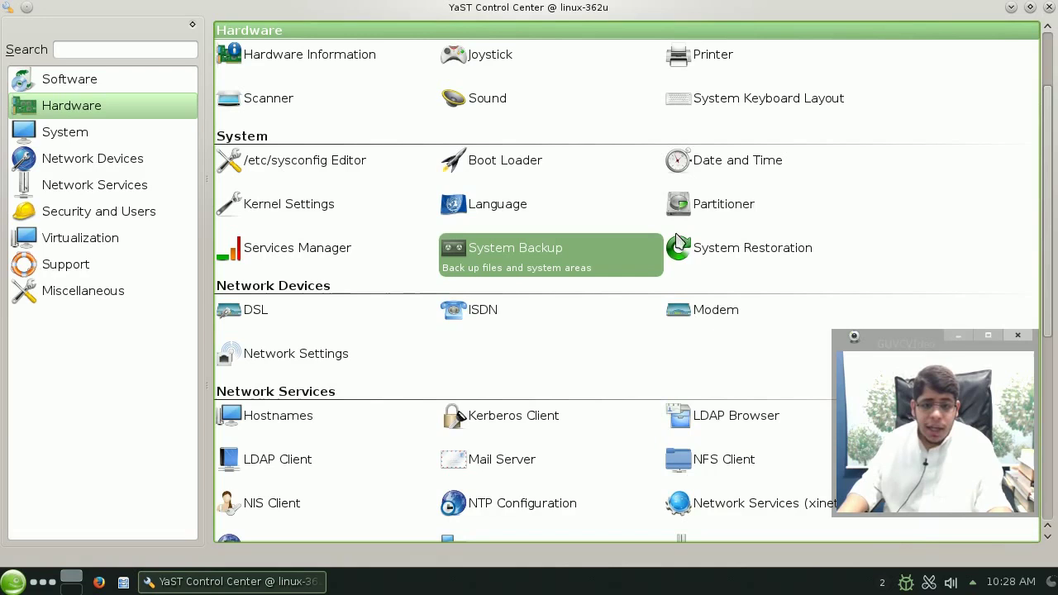
Open User and Group Management, view the blank New Local User form, and cancel without adding a user
scroll(731, 264, "down", 4)
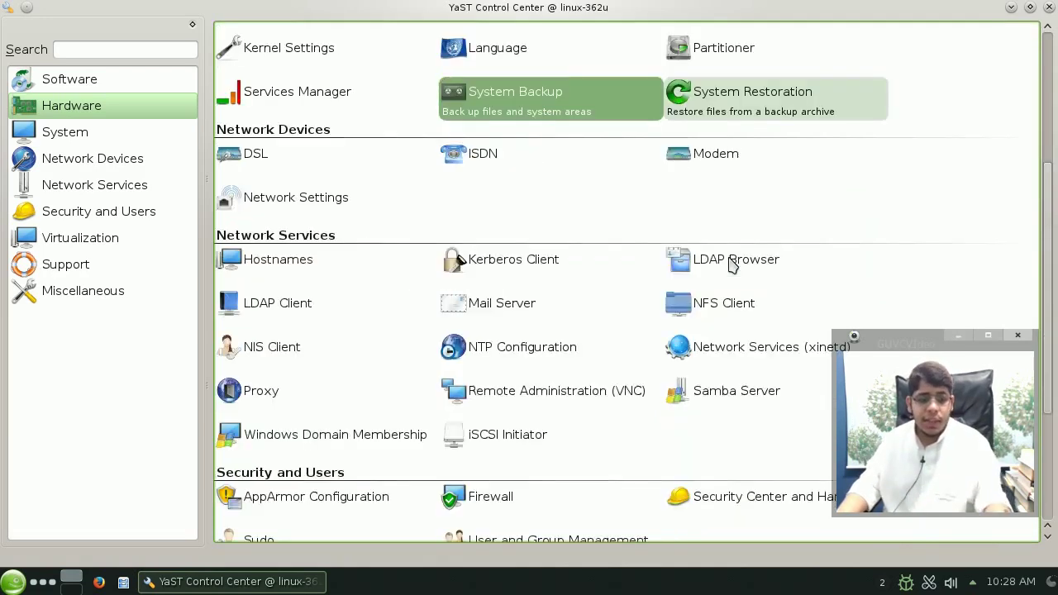
scroll(730, 265, "up", 3)
scroll(731, 264, "down", 3)
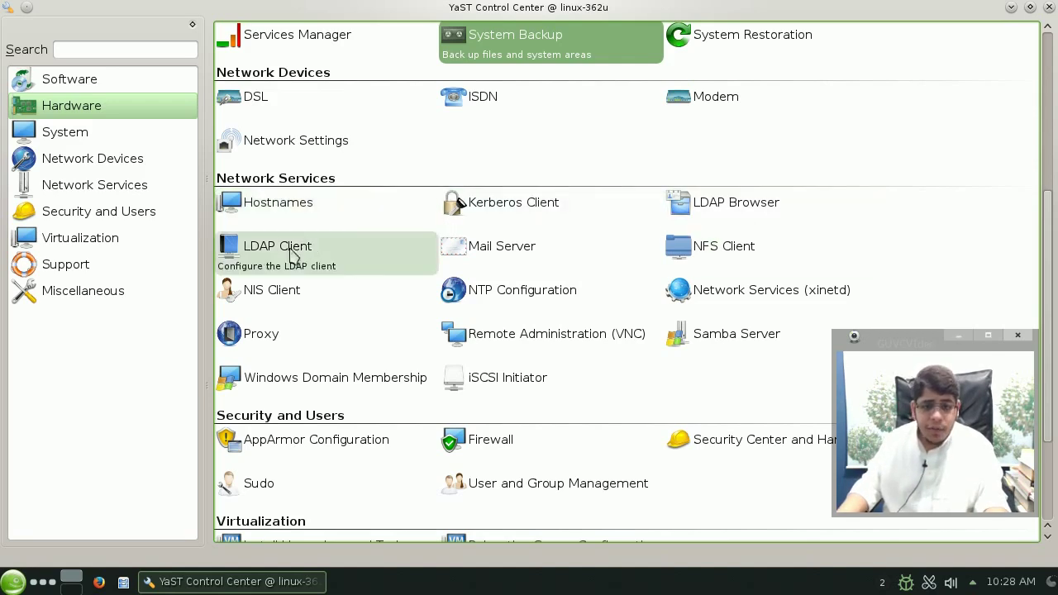
scroll(727, 306, "down", 3)
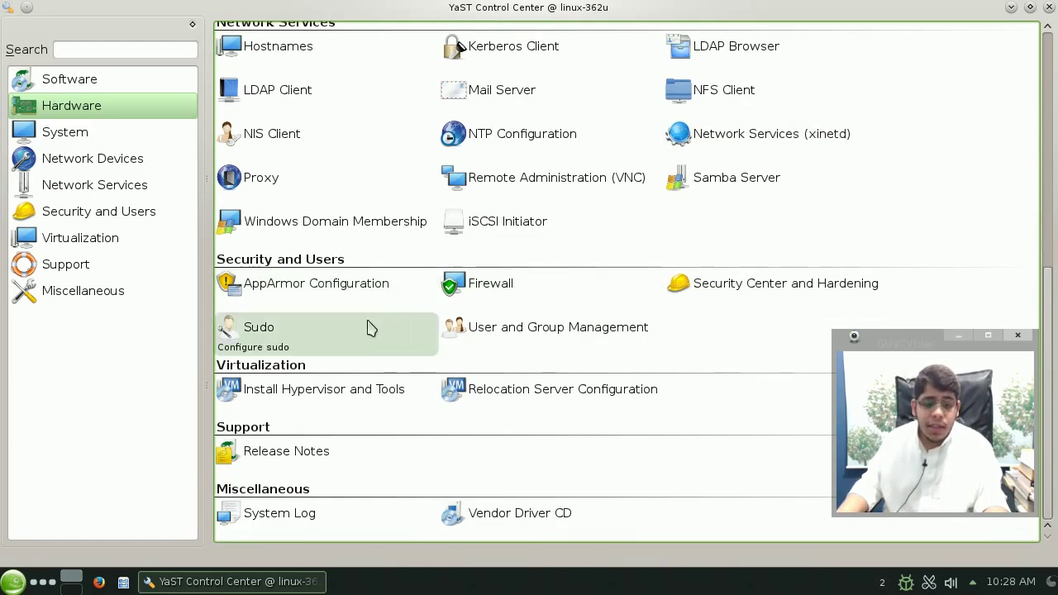
left_click(463, 327)
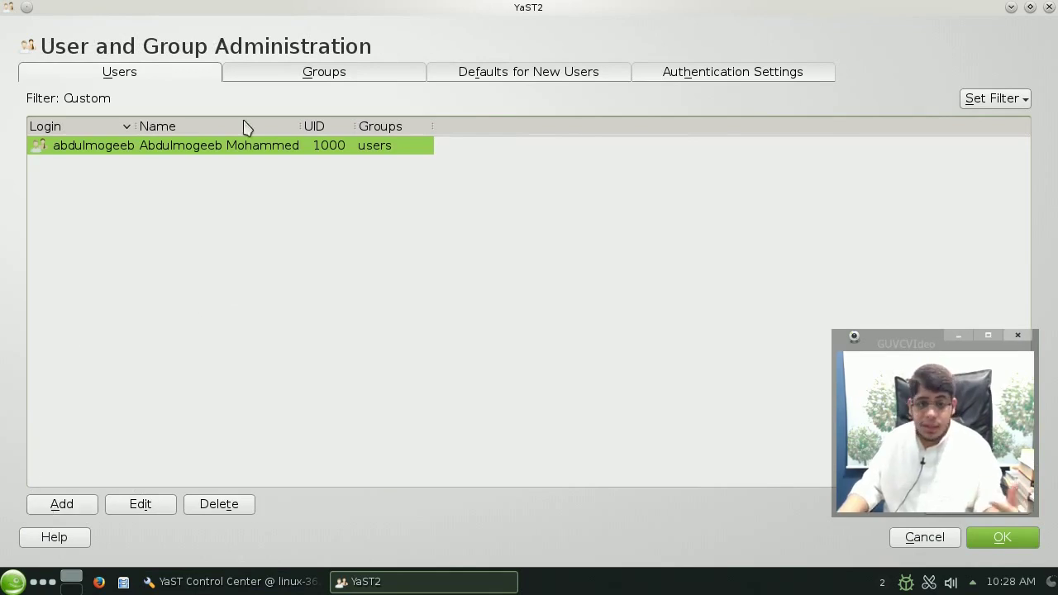
left_click(73, 510)
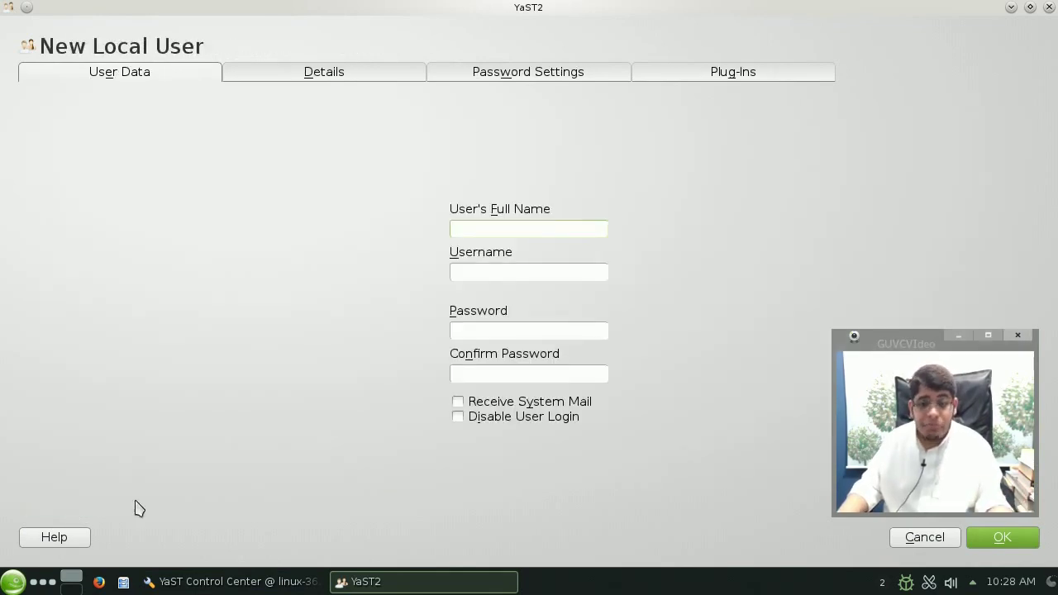
left_click(918, 540)
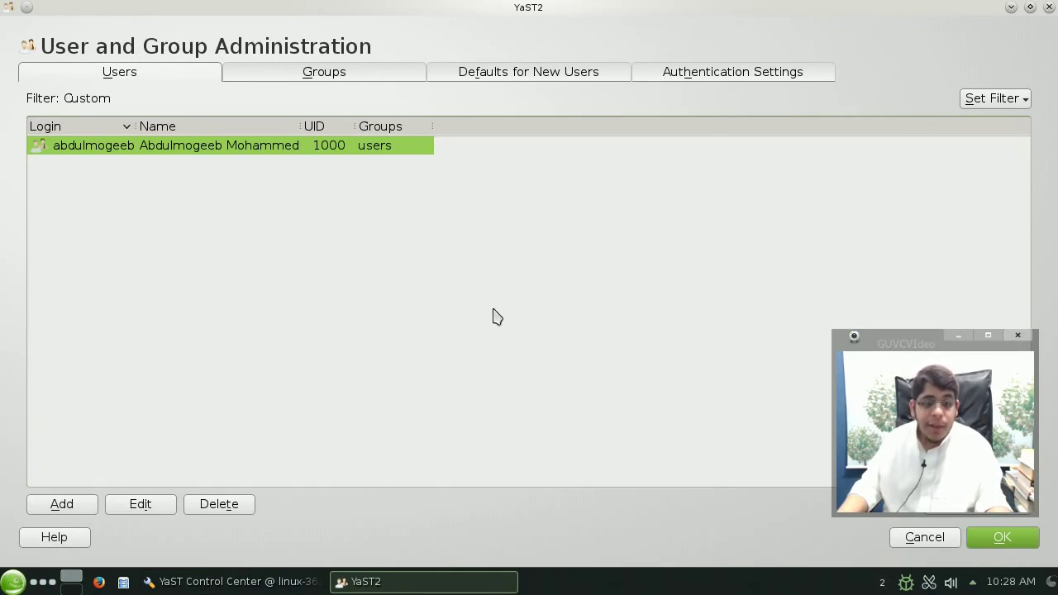
left_click(894, 538)
View the rules in the Sudo module and the Start-Up settings in the Firewall module, cancelling each one
left_click(299, 319)
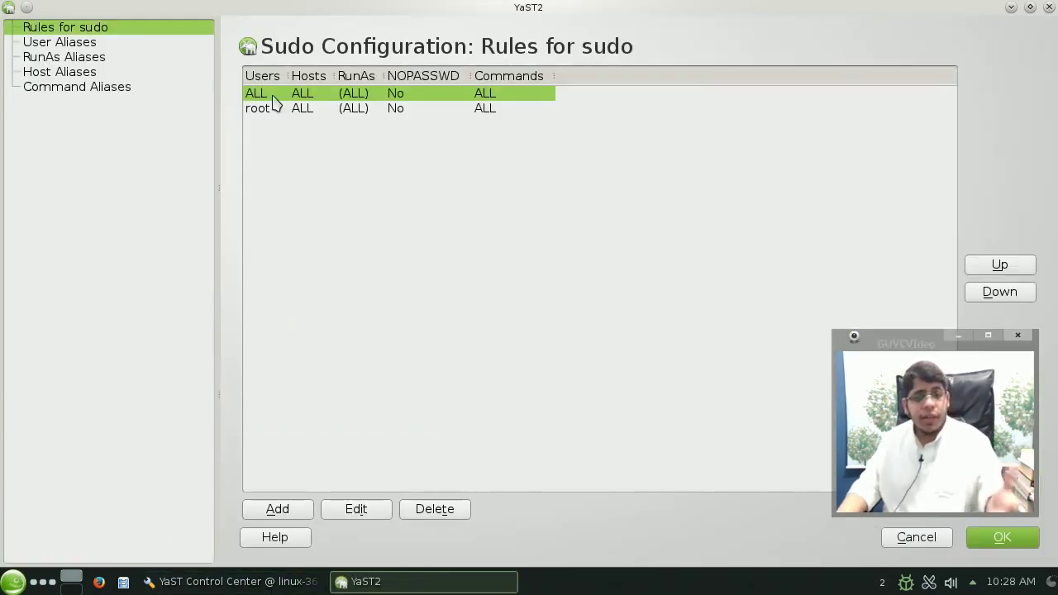
left_click(916, 537)
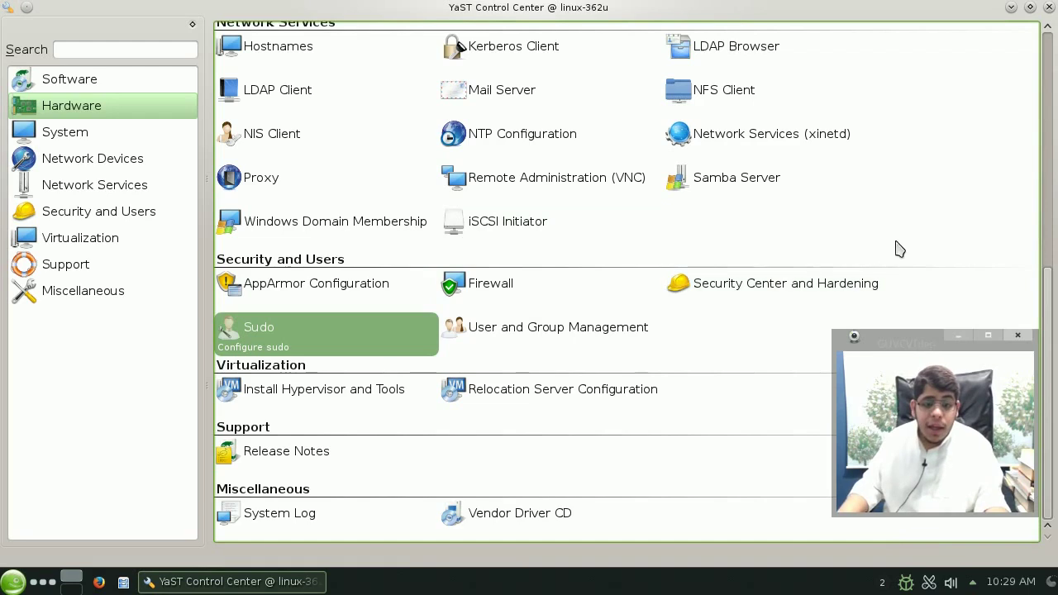
left_click(472, 284)
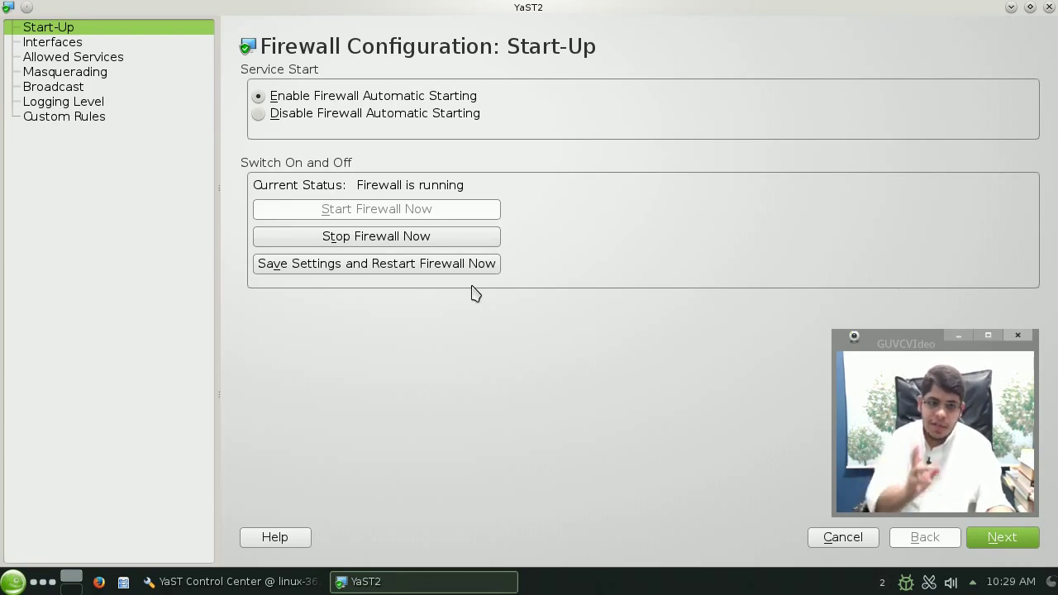
left_click(837, 546)
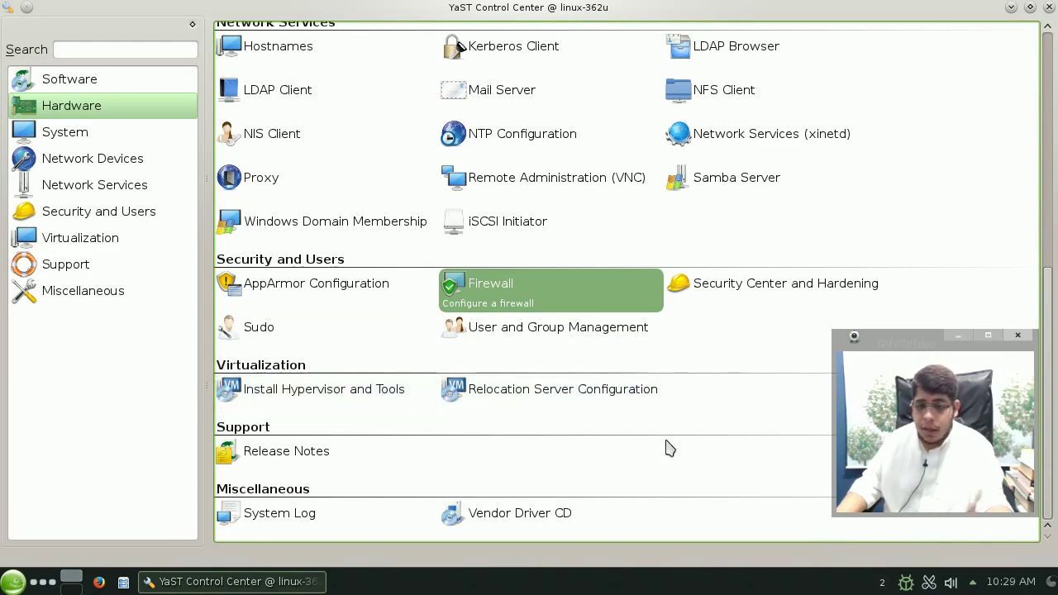
Open the System Log module and skim through the entries of /var/log/messages
left_click(311, 518)
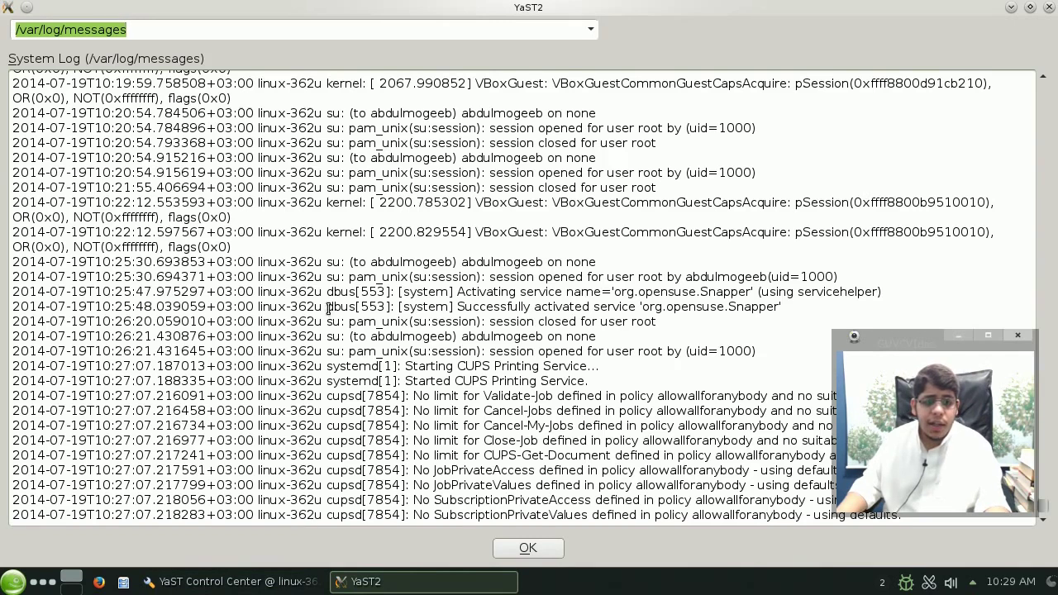
left_click(440, 325)
scroll(442, 326, "up", 20)
scroll(447, 328, "up", 2)
scroll(447, 327, "down", 20)
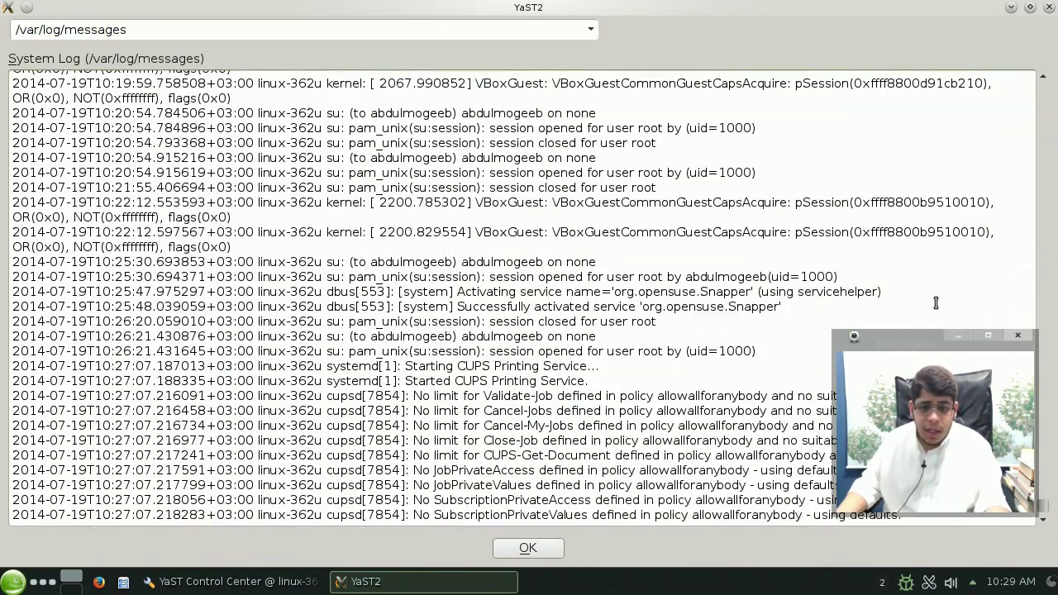
Uncover the full log lines, highlight the "Starting CUPS Printing Service" entry and read back through the earlier messages
left_click_drag(926, 353, 908, 124)
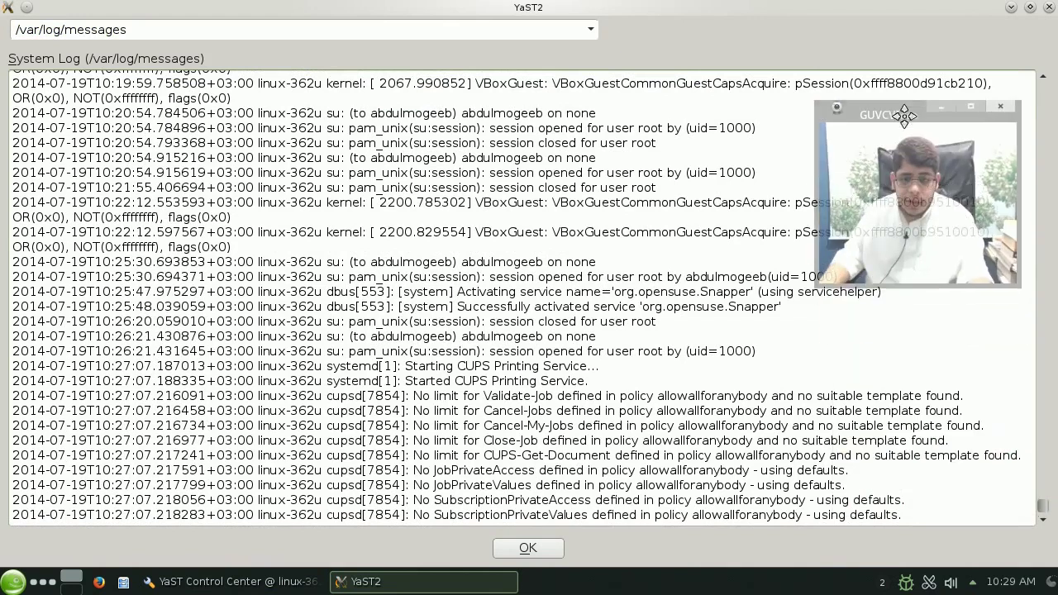
left_click(424, 499)
double_click(448, 517)
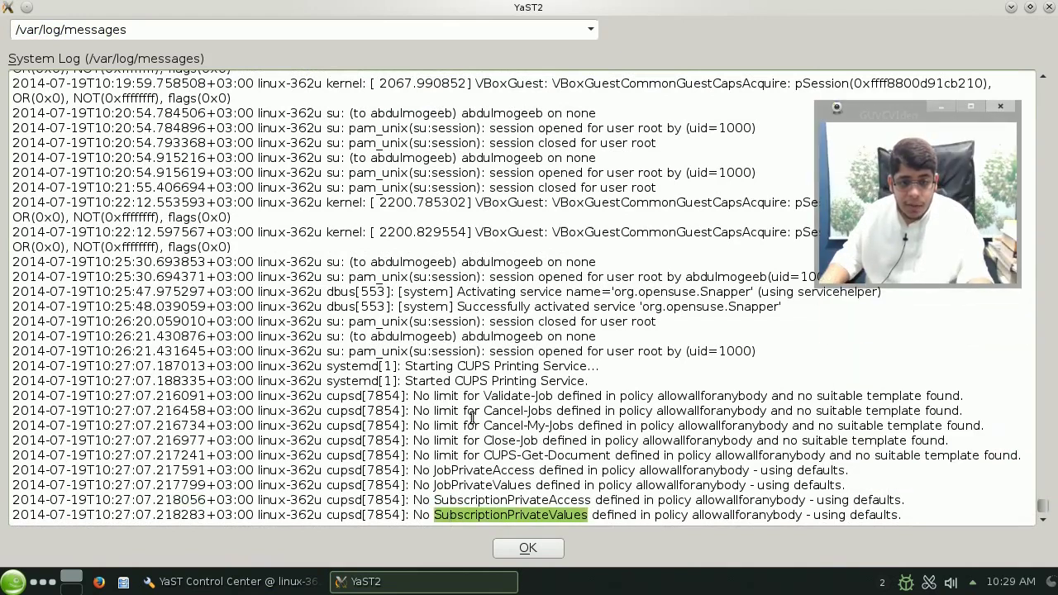
triple_click(512, 365)
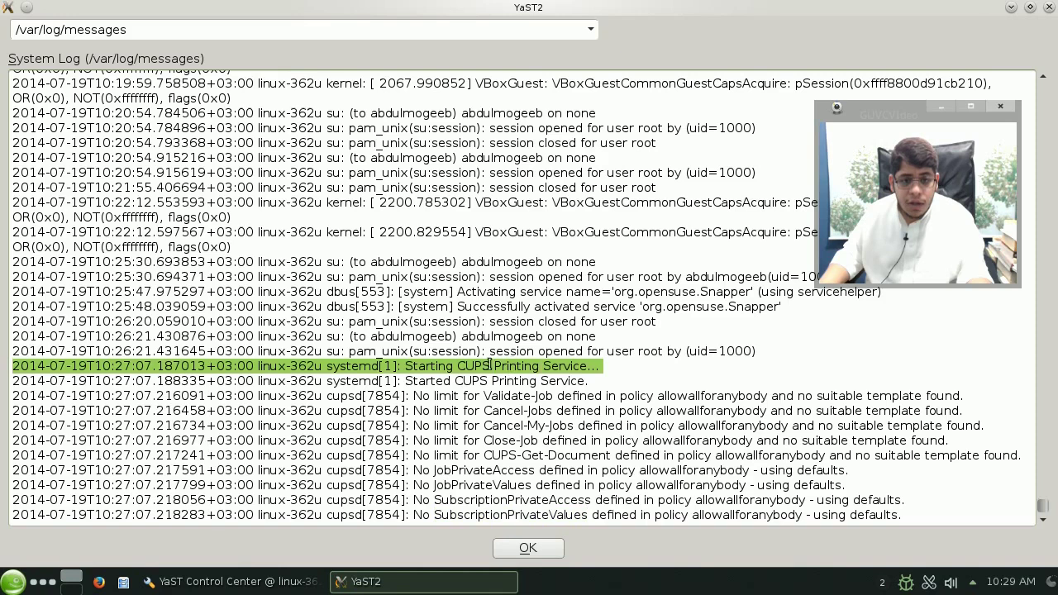
scroll(416, 355, "up", 2)
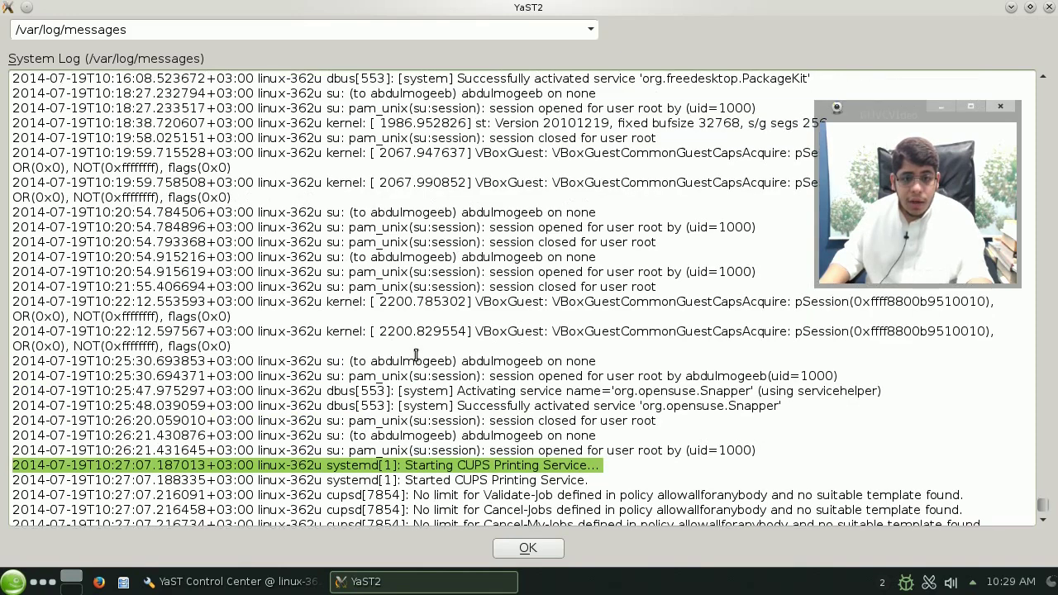
scroll(472, 333, "up", 8)
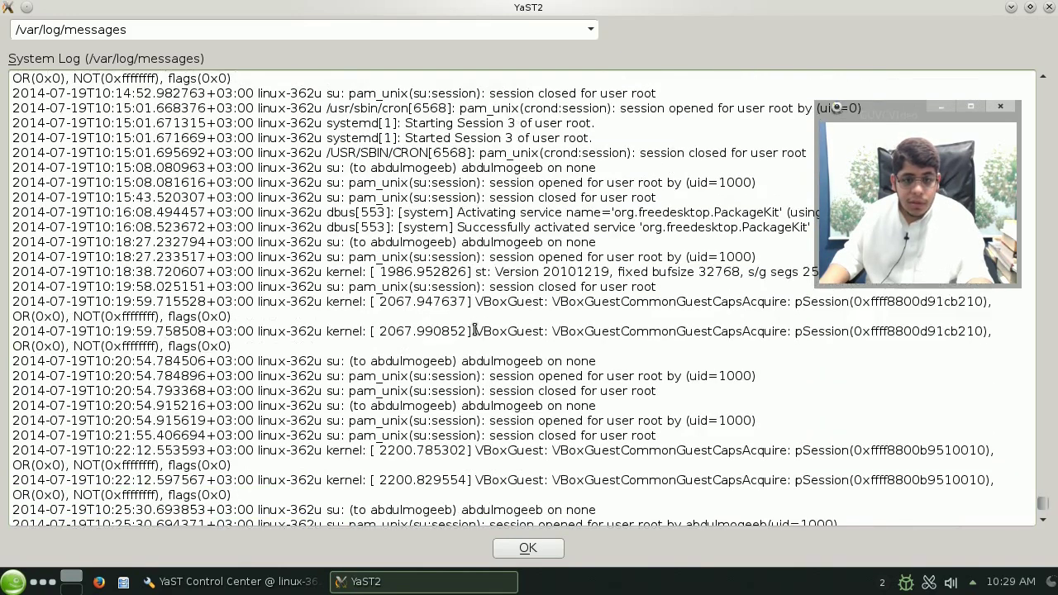
scroll(474, 329, "up", 9)
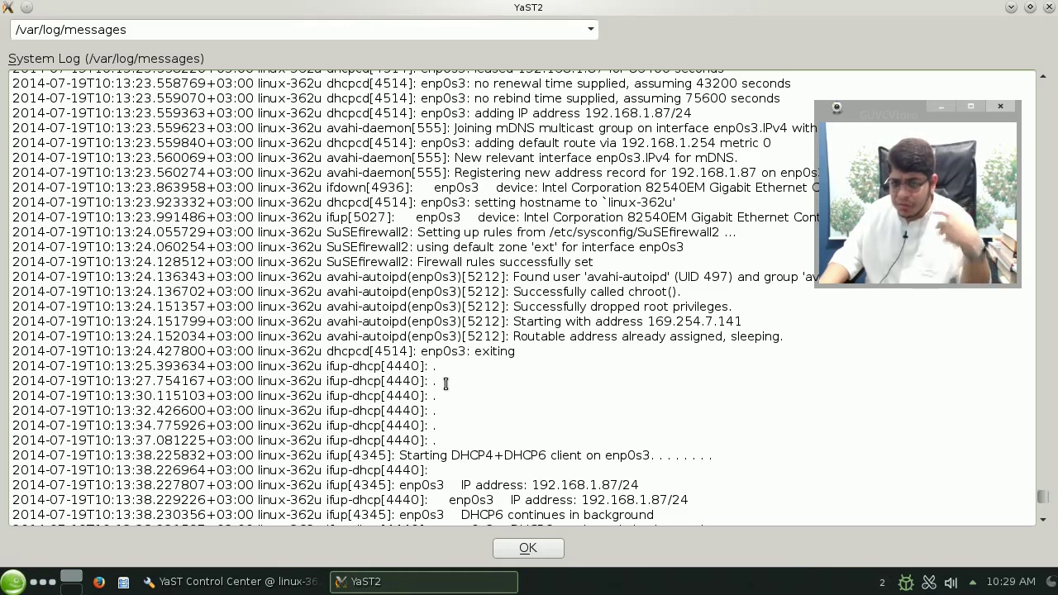
Switch the system log viewer to /var/log/boot.msg and look through the displayed entries
triple_click(220, 39)
left_click(590, 32)
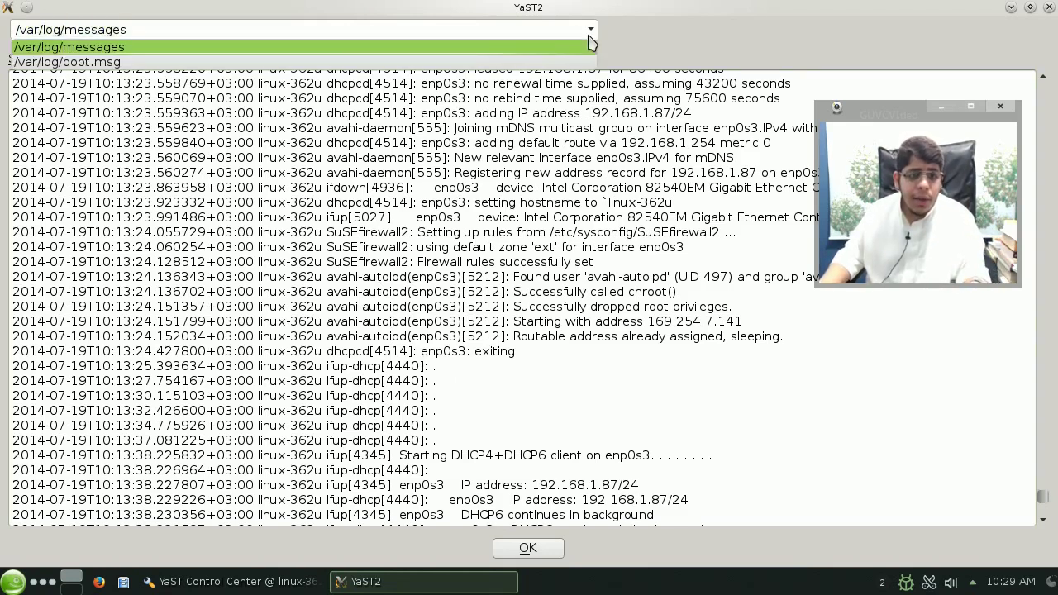
left_click(473, 71)
left_click(590, 29)
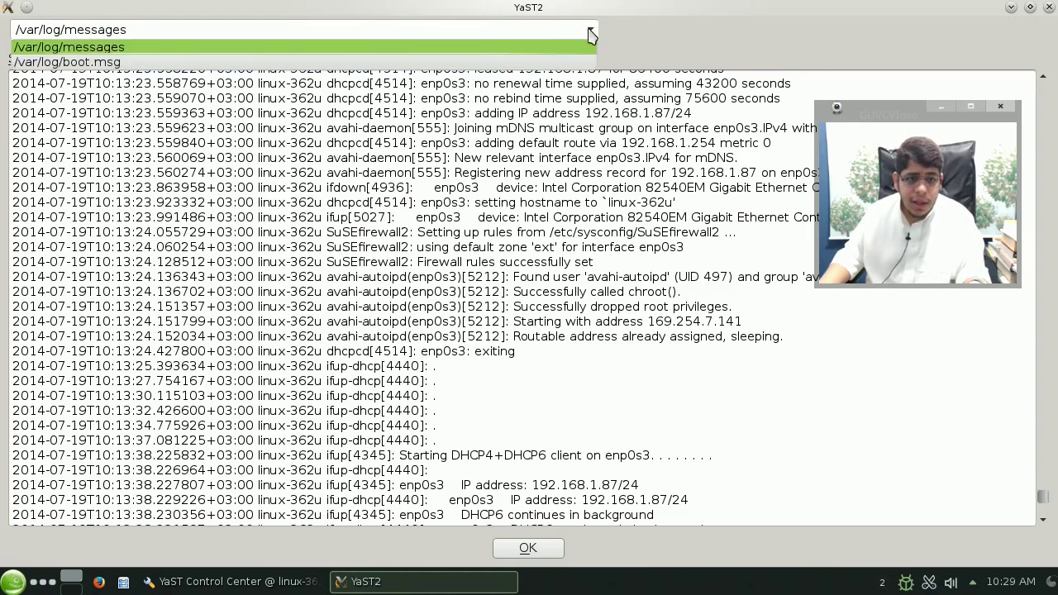
left_click(163, 62)
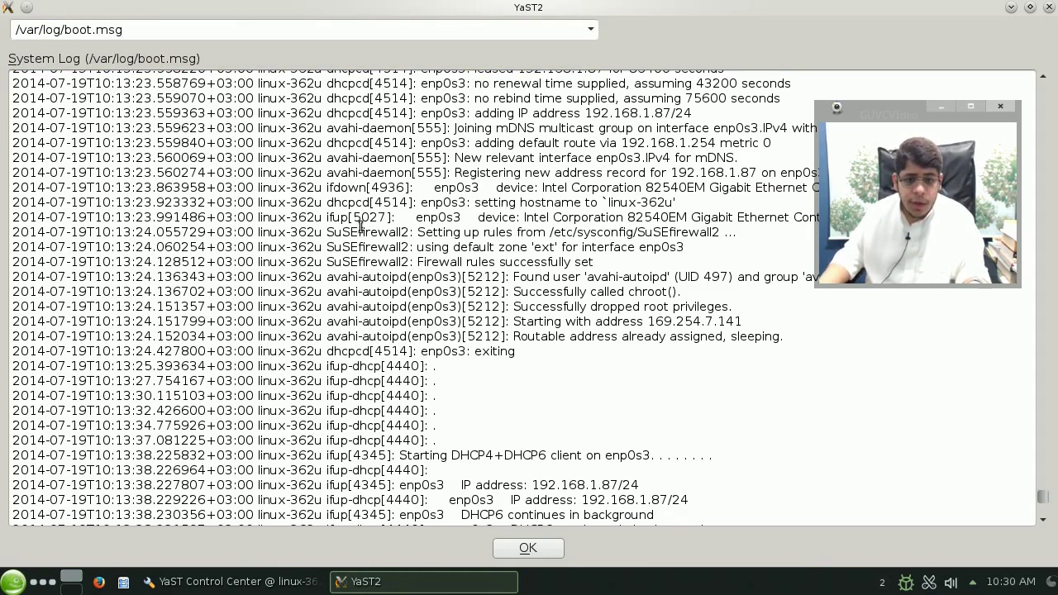
scroll(364, 232, "down", 10)
triple_click(389, 369)
scroll(387, 371, "up", 1)
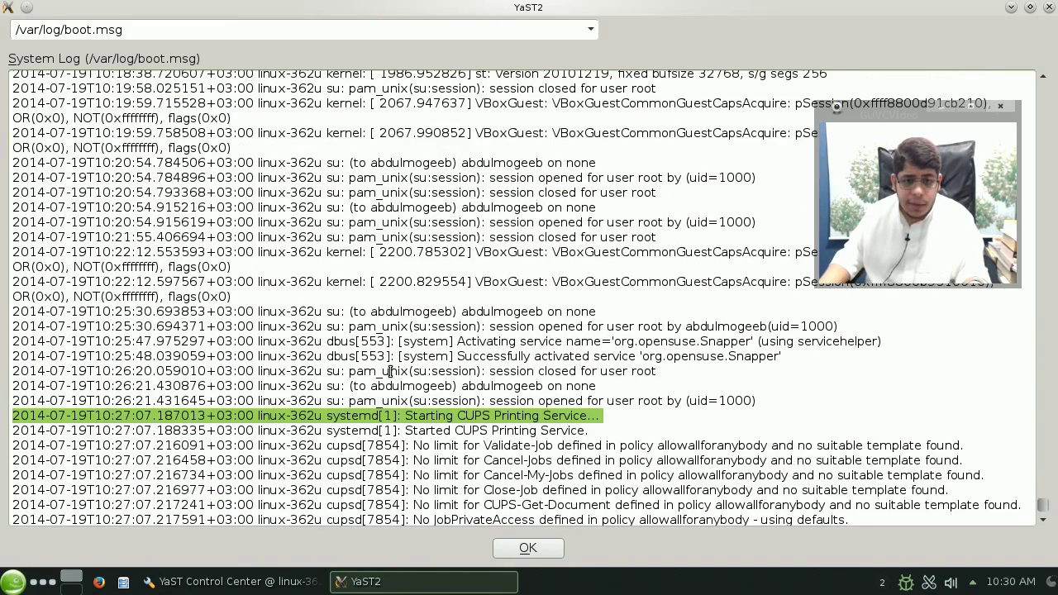
Close the system log viewer and the YaST Control Center to return to the desktop
left_click(533, 551)
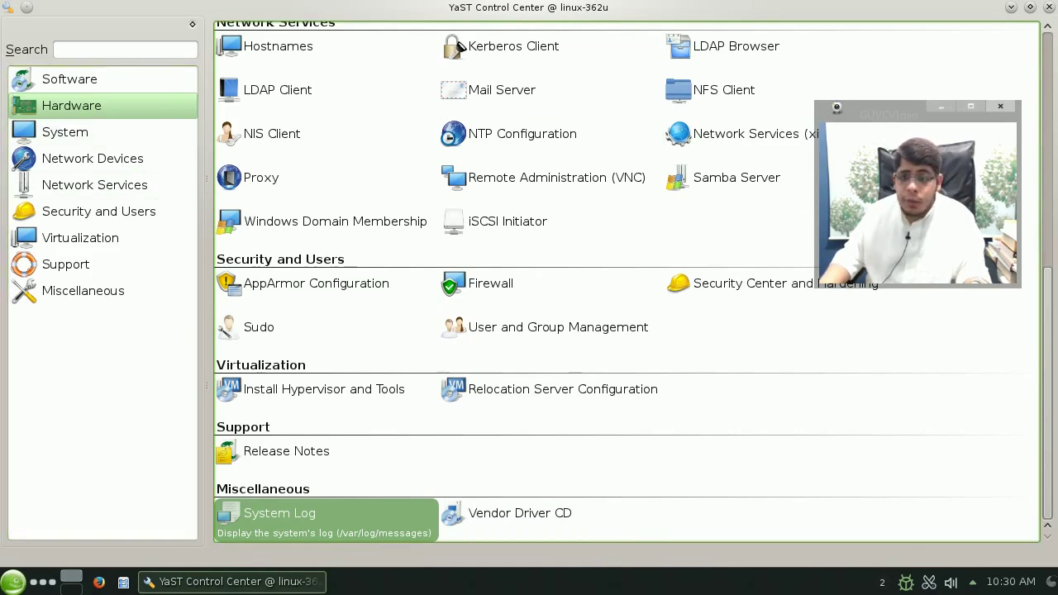
left_click(1049, 7)
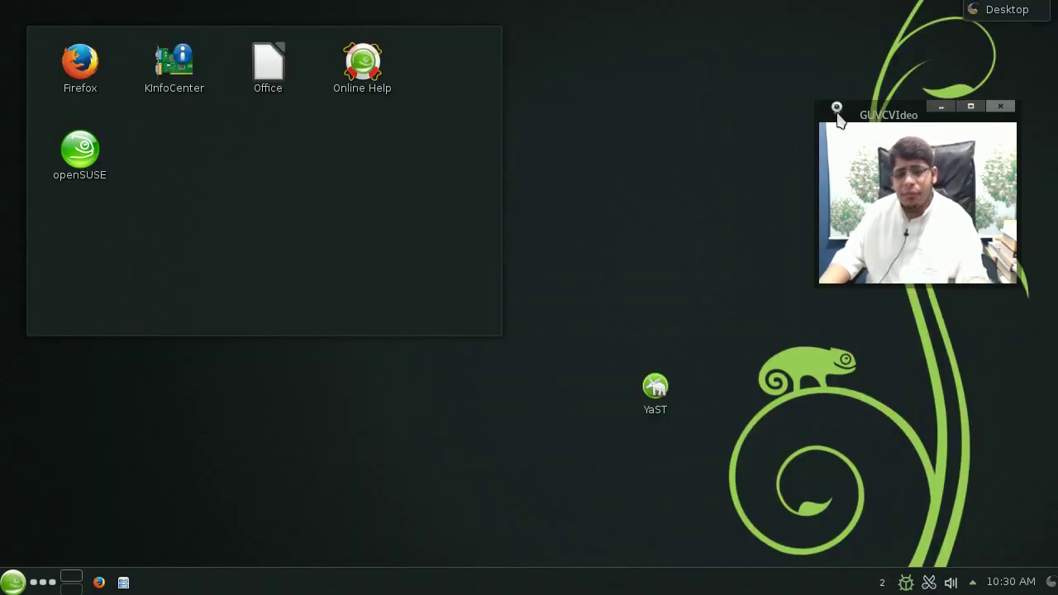
left_click(865, 122)
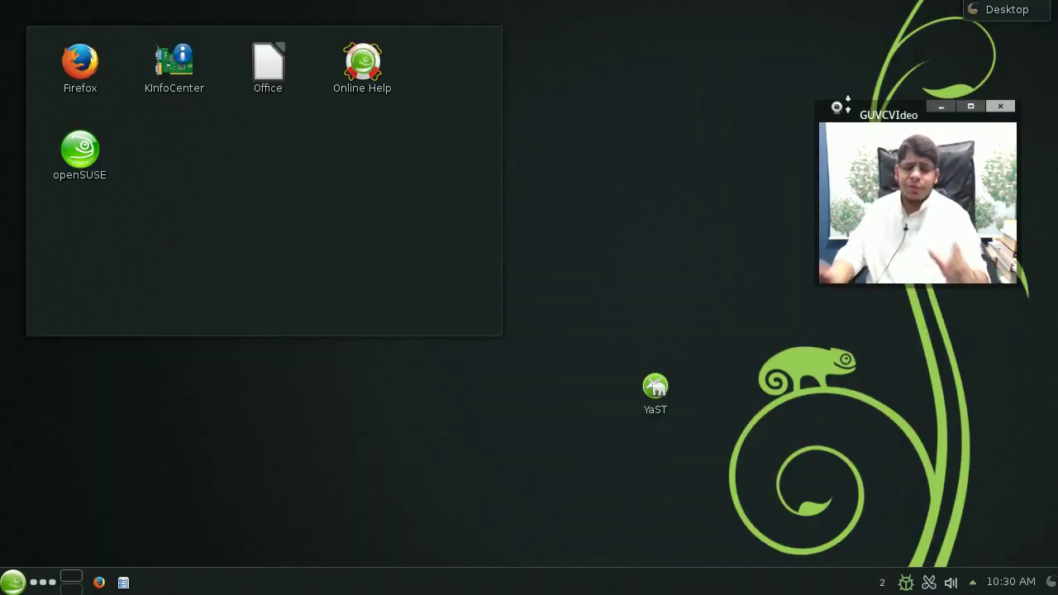